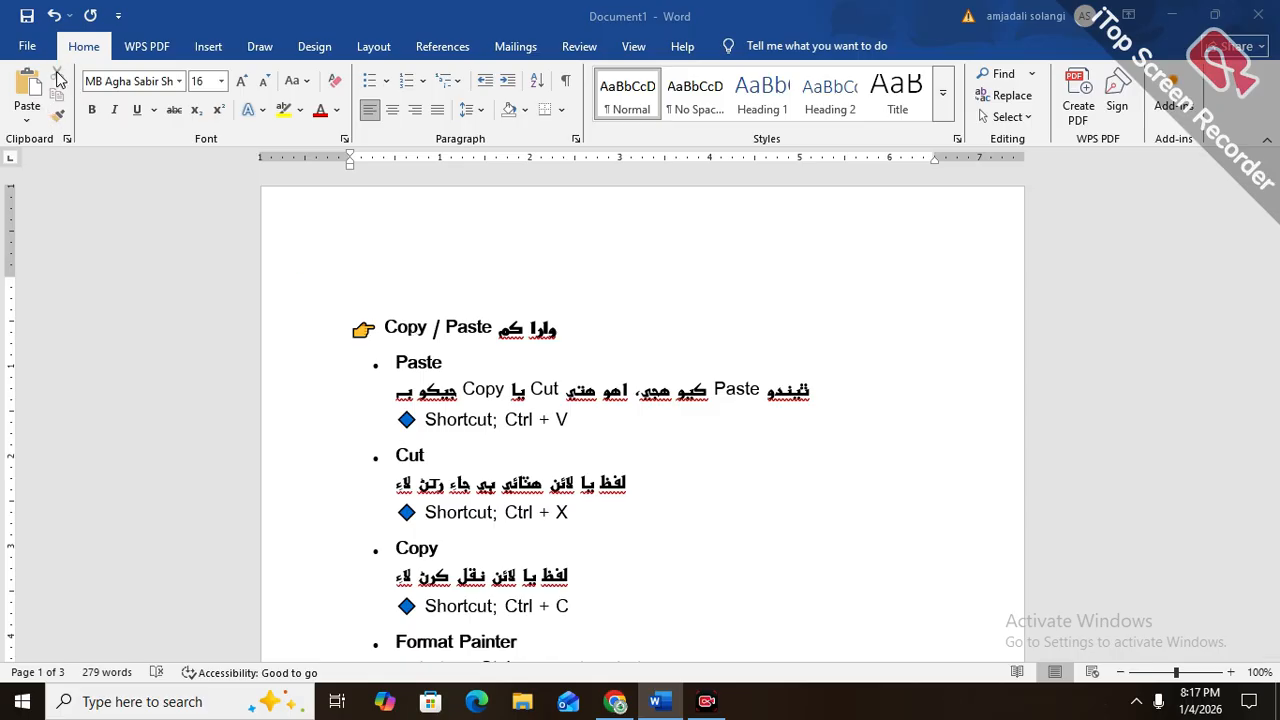
# Cut the "Copy / Paste" heading text at the start of the document and undo the cut, twice in a row
pyautogui.moveTo(577, 325); pyautogui.dragTo(383, 328)
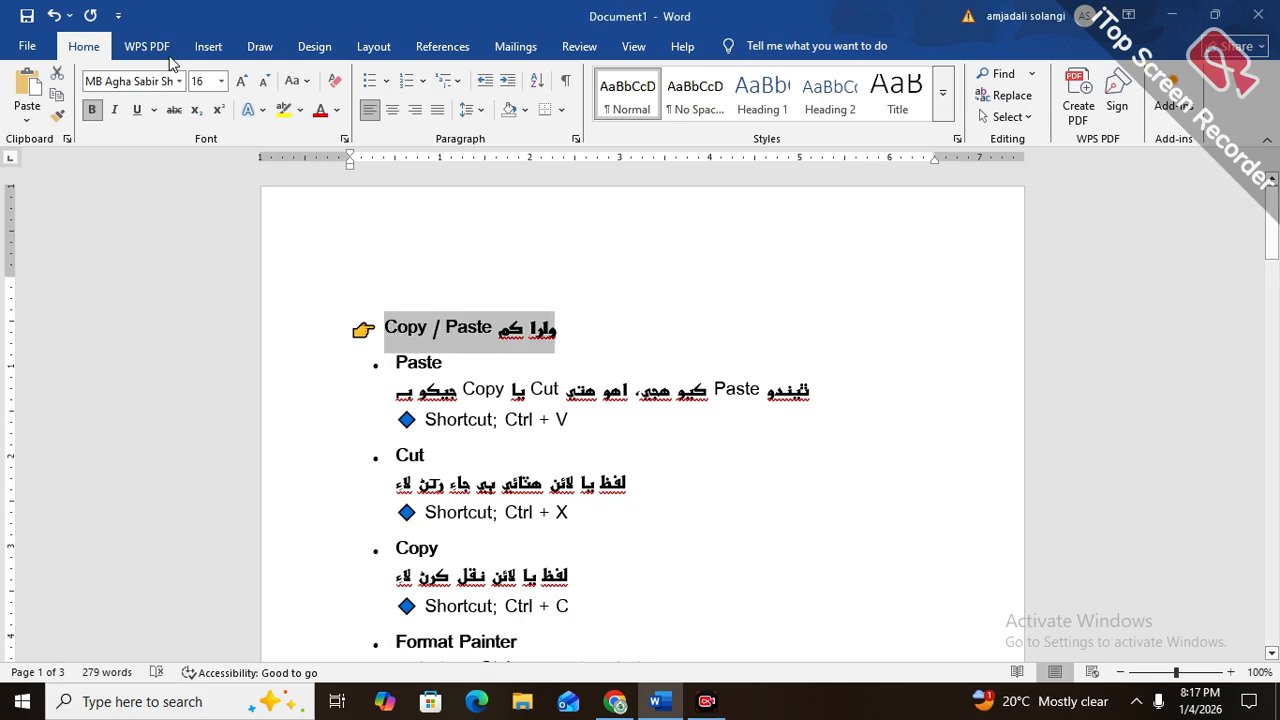
pyautogui.click(54, 73)
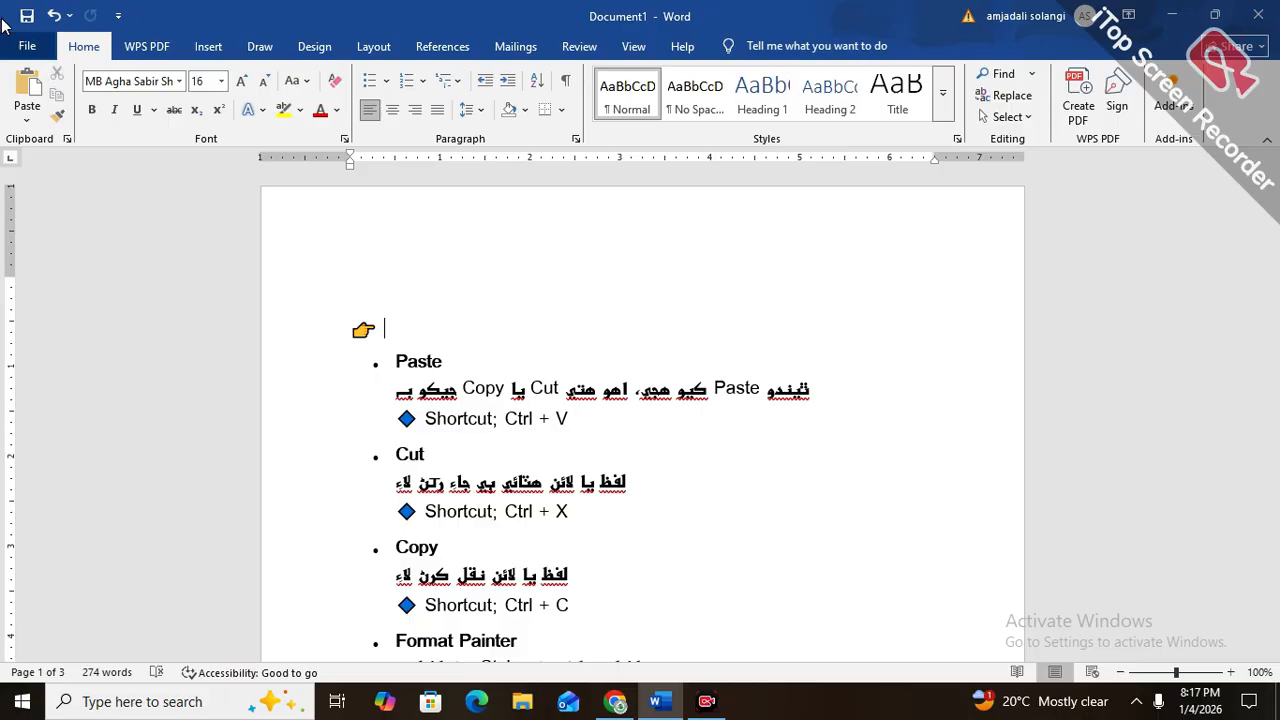
pyautogui.click(54, 16)
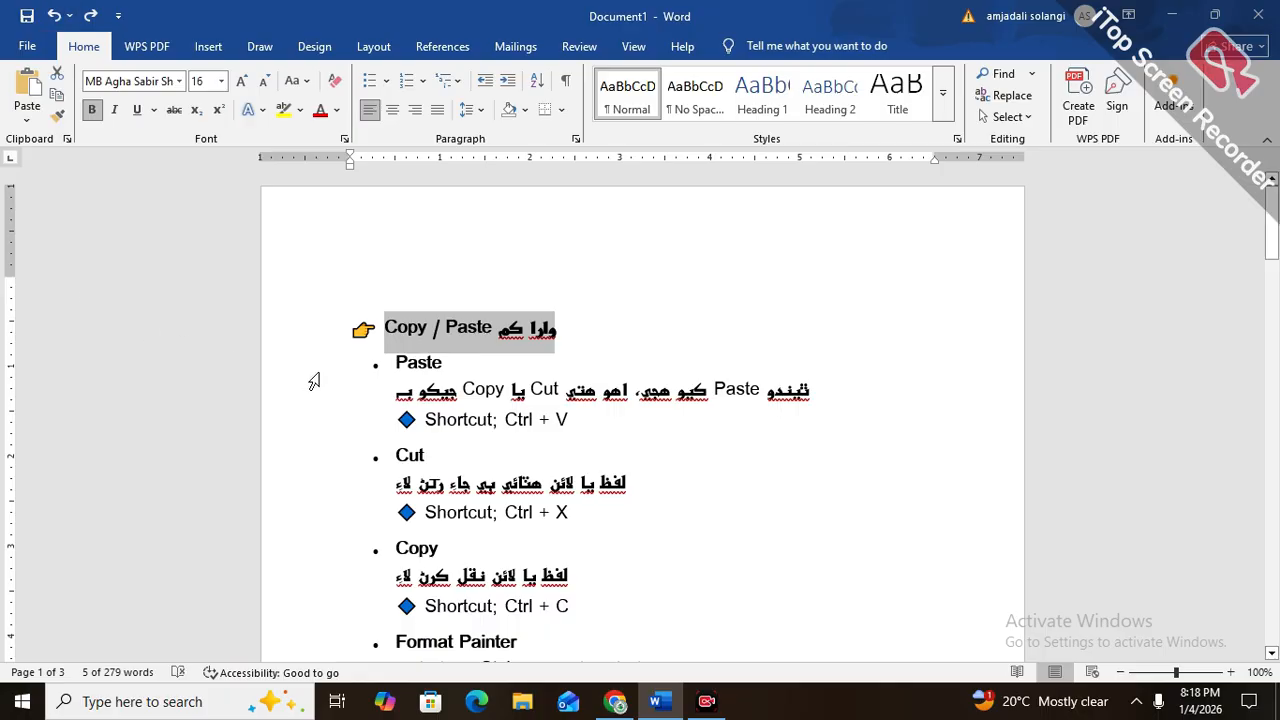
pyautogui.hotkey('ctrl', 'x')
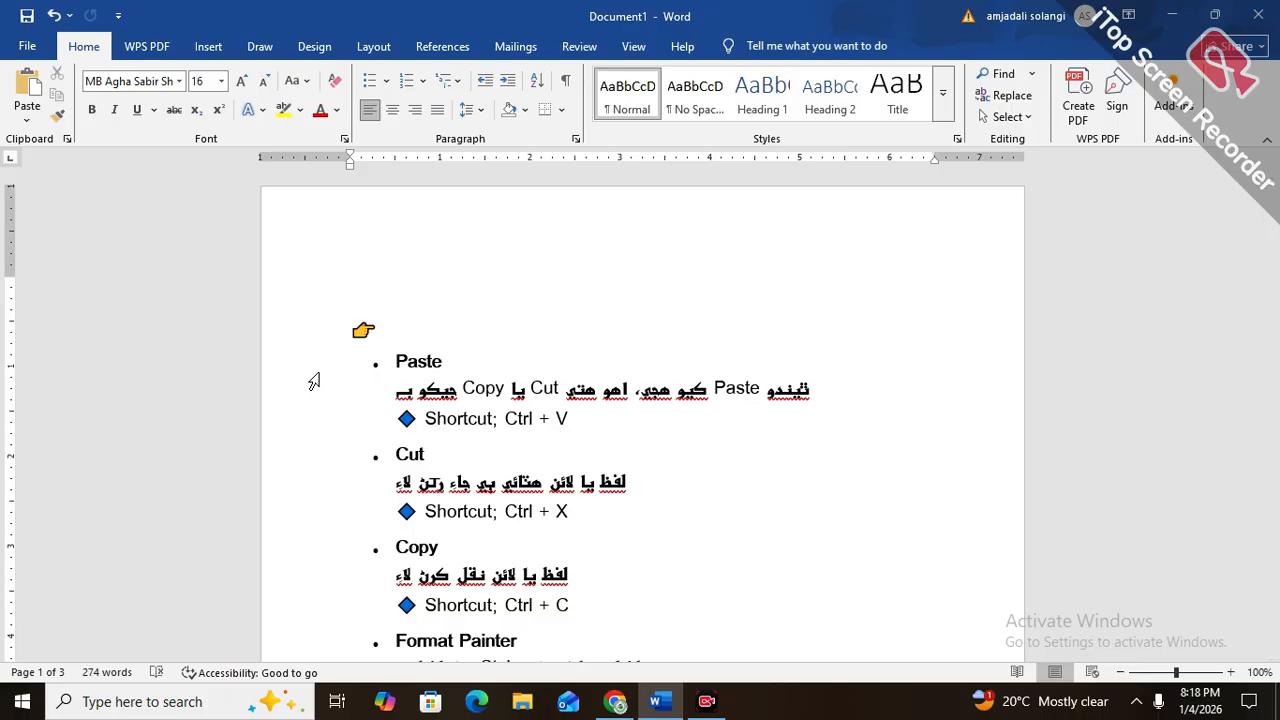
pyautogui.hotkey('ctrl', 'z')
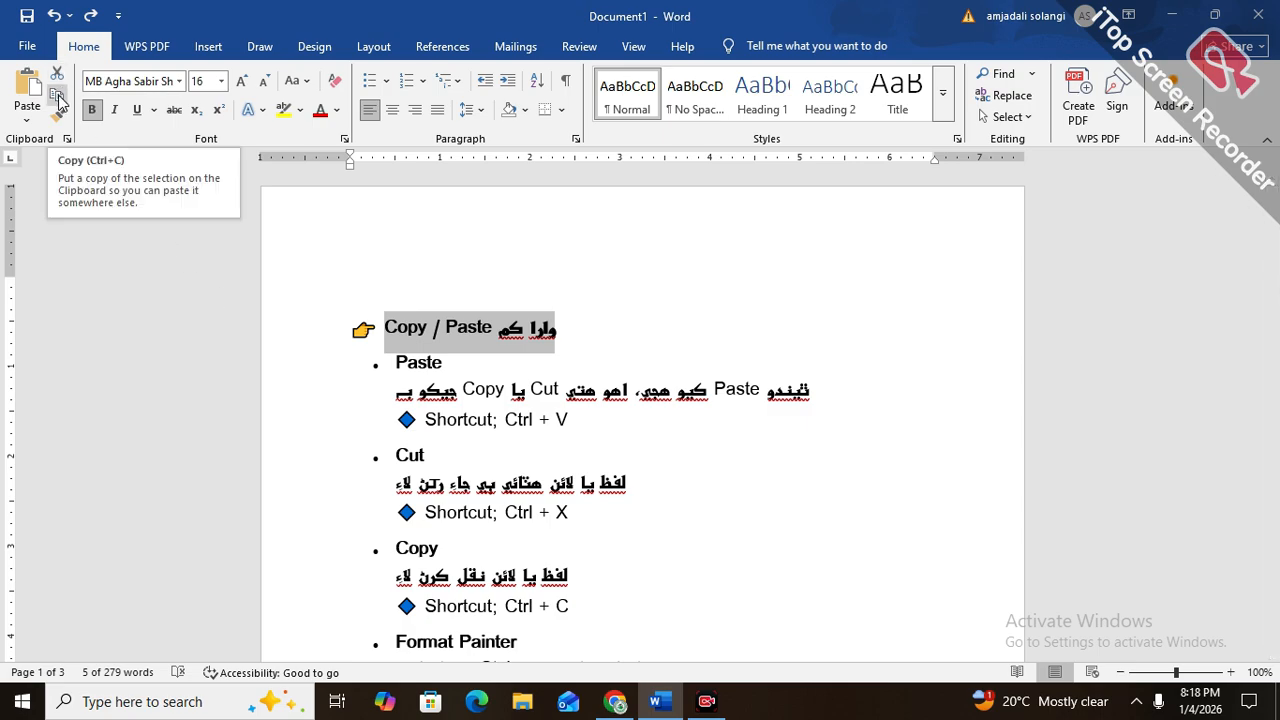
# Copy the "Copy / Paste" heading text and paste it into a new line directly below the heading
pyautogui.click(562, 340)
pyautogui.moveTo(562, 340); pyautogui.dragTo(410, 337)
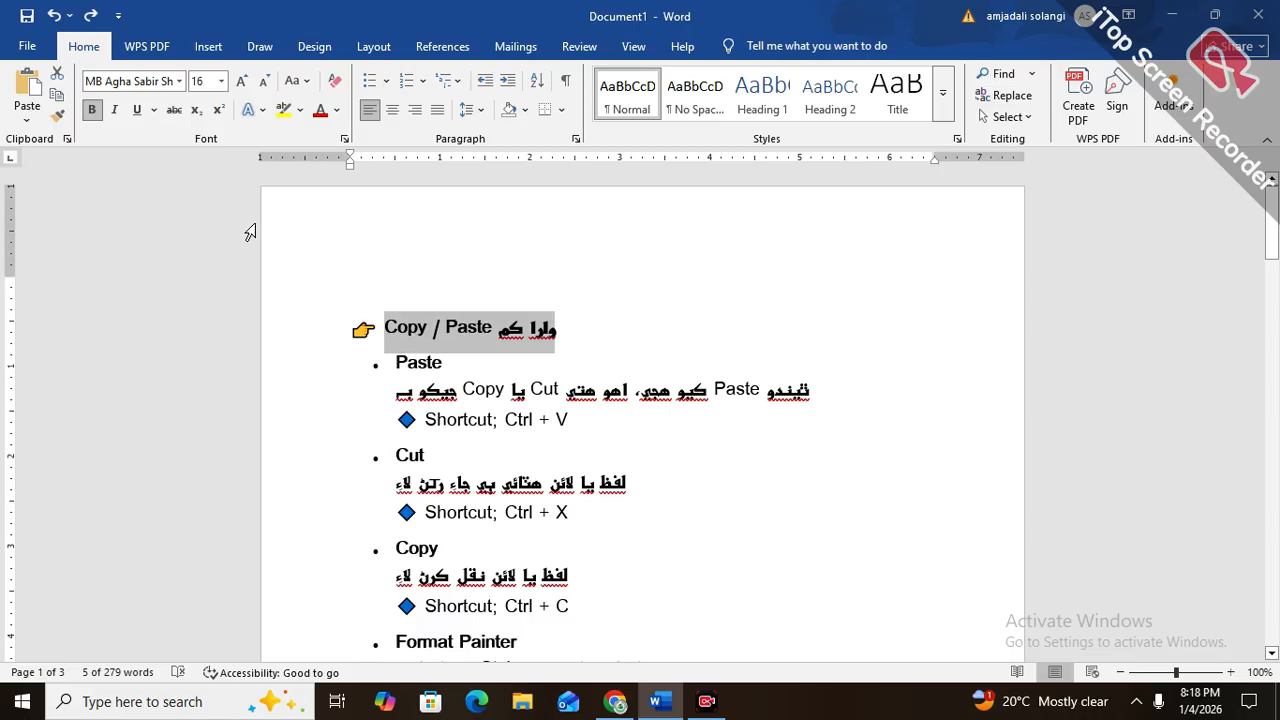
pyautogui.click(56, 95)
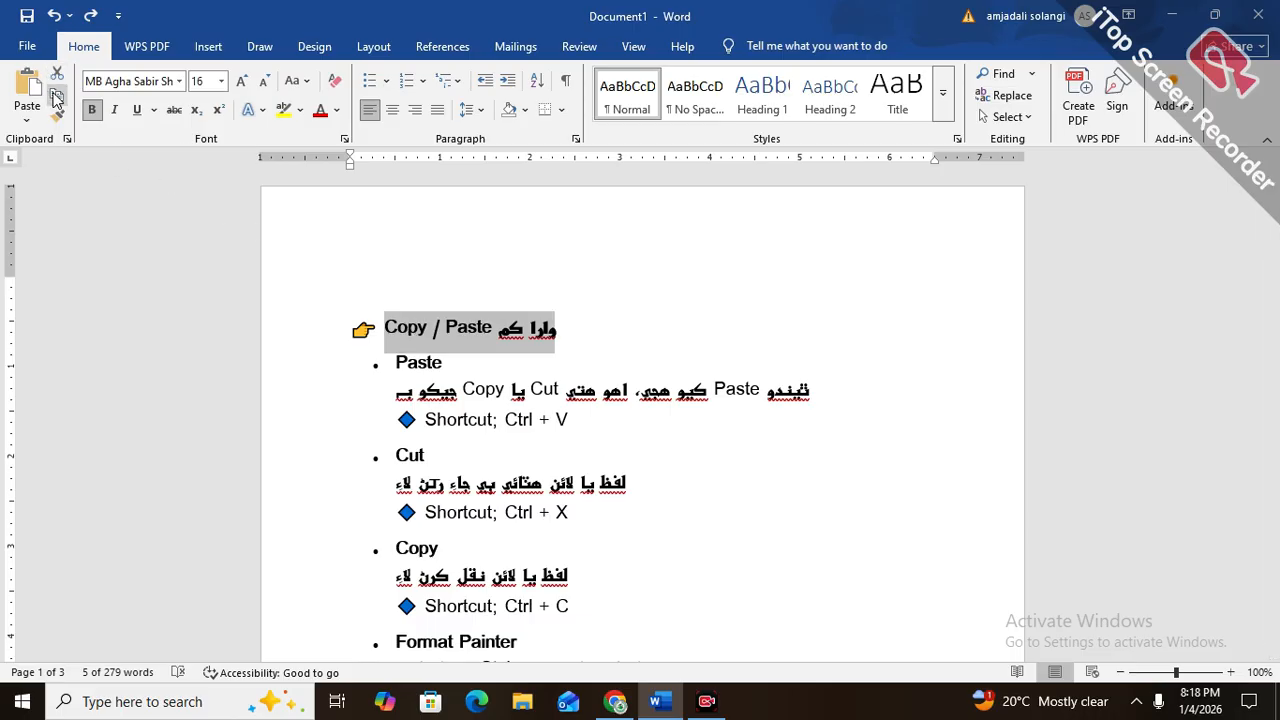
pyautogui.click(566, 334)
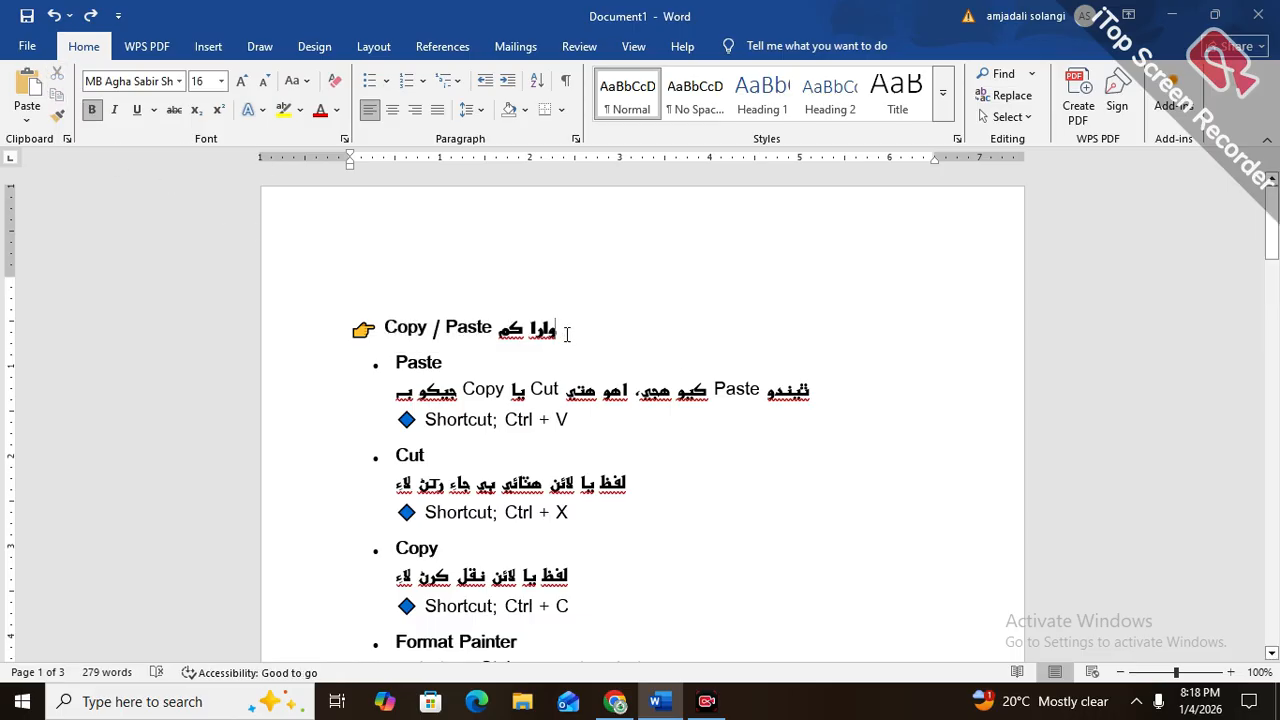
pyautogui.press('Return')
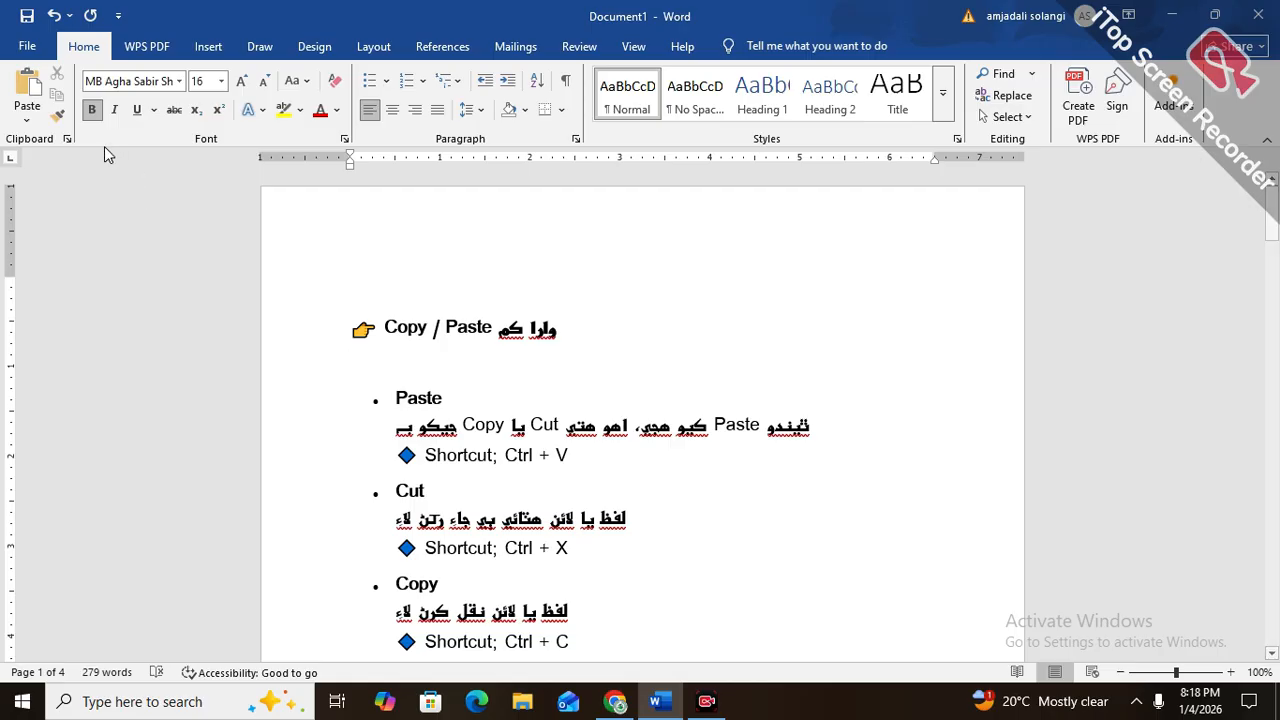
pyautogui.click(27, 90)
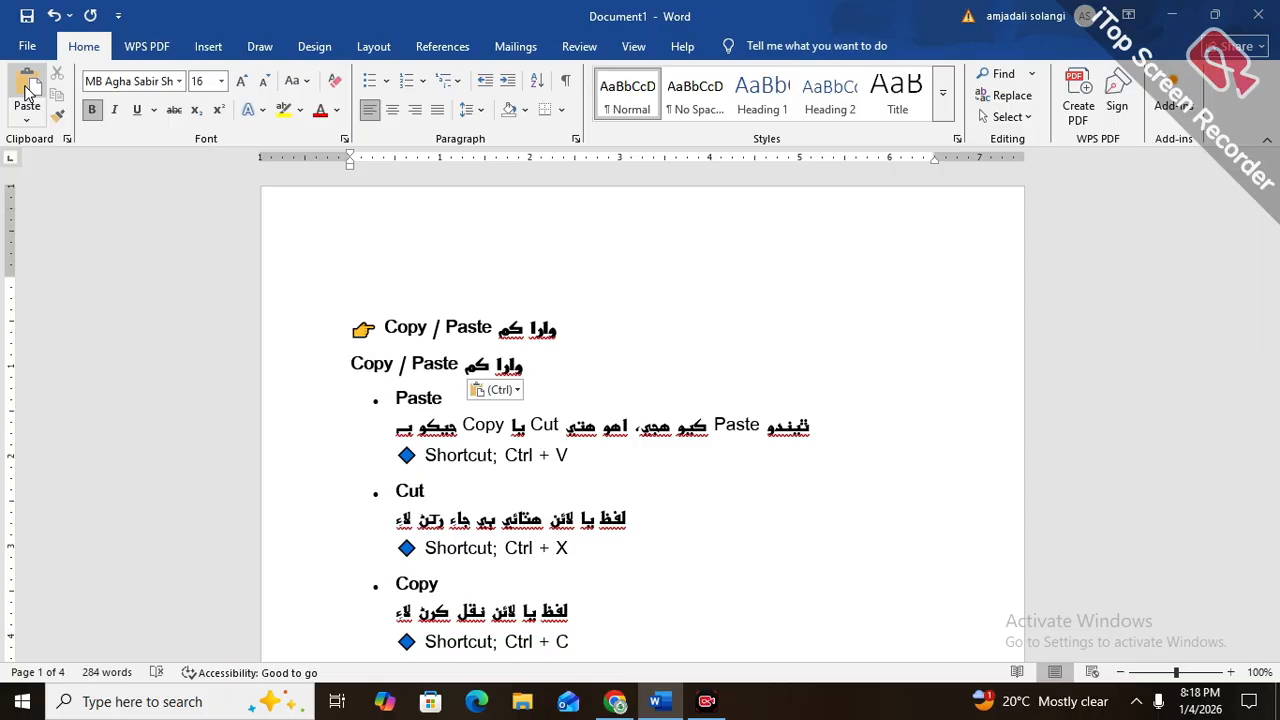
# Paste the copied heading text twelve more times in the same paragraph
pyautogui.click(27, 90)
pyautogui.click(27, 90)
pyautogui.click(27, 90)
pyautogui.click(27, 90)
pyautogui.click(27, 90)
pyautogui.click(27, 90)
pyautogui.click(27, 90)
pyautogui.click(27, 90)
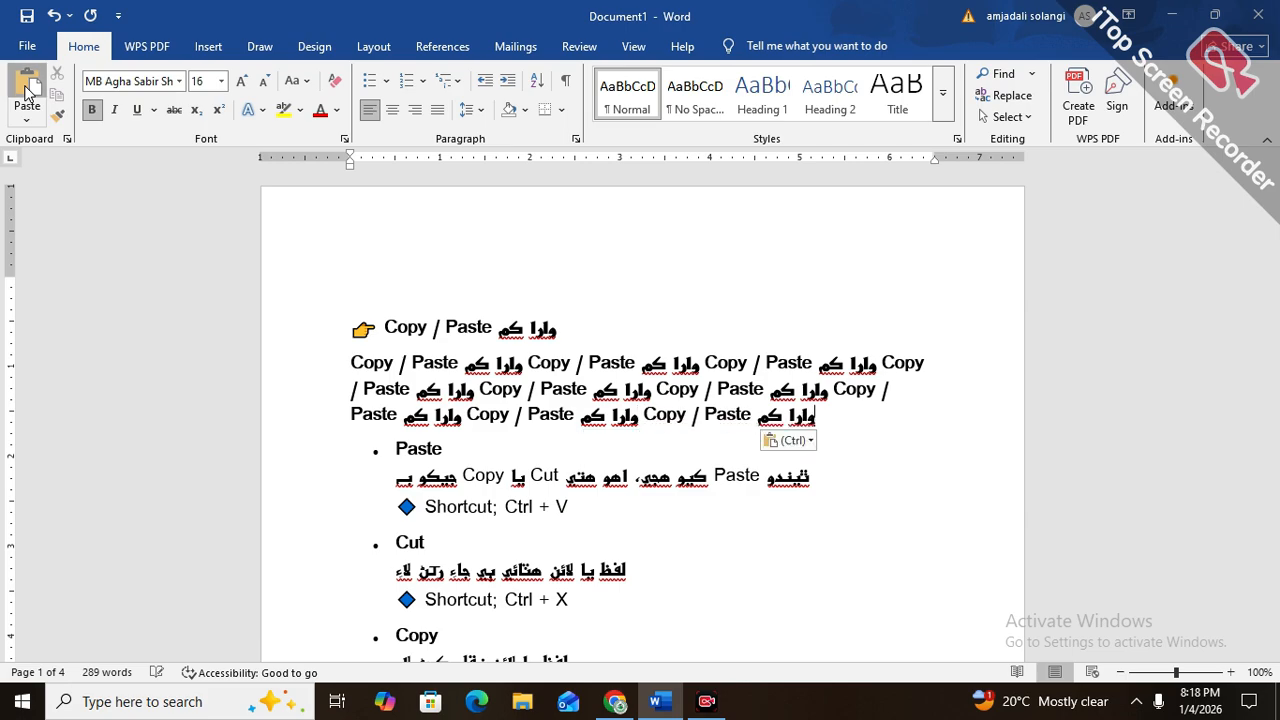
pyautogui.click(27, 90)
pyautogui.click(27, 90)
pyautogui.click(27, 90)
pyautogui.click(27, 90)
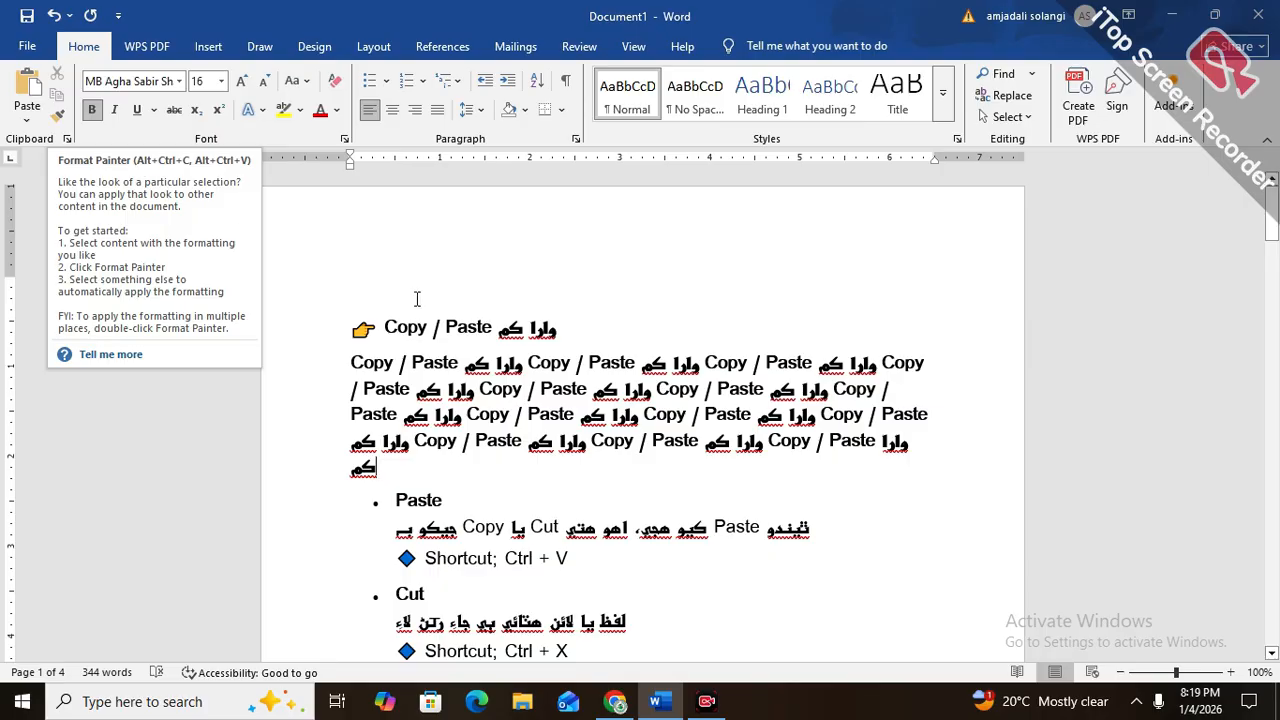
# Set the font of the text from the first heading through the "Paste" bullet to Gill Sans MT Condensed
pyautogui.click(465, 302)
pyautogui.moveTo(934, 497); pyautogui.dragTo(310, 323)
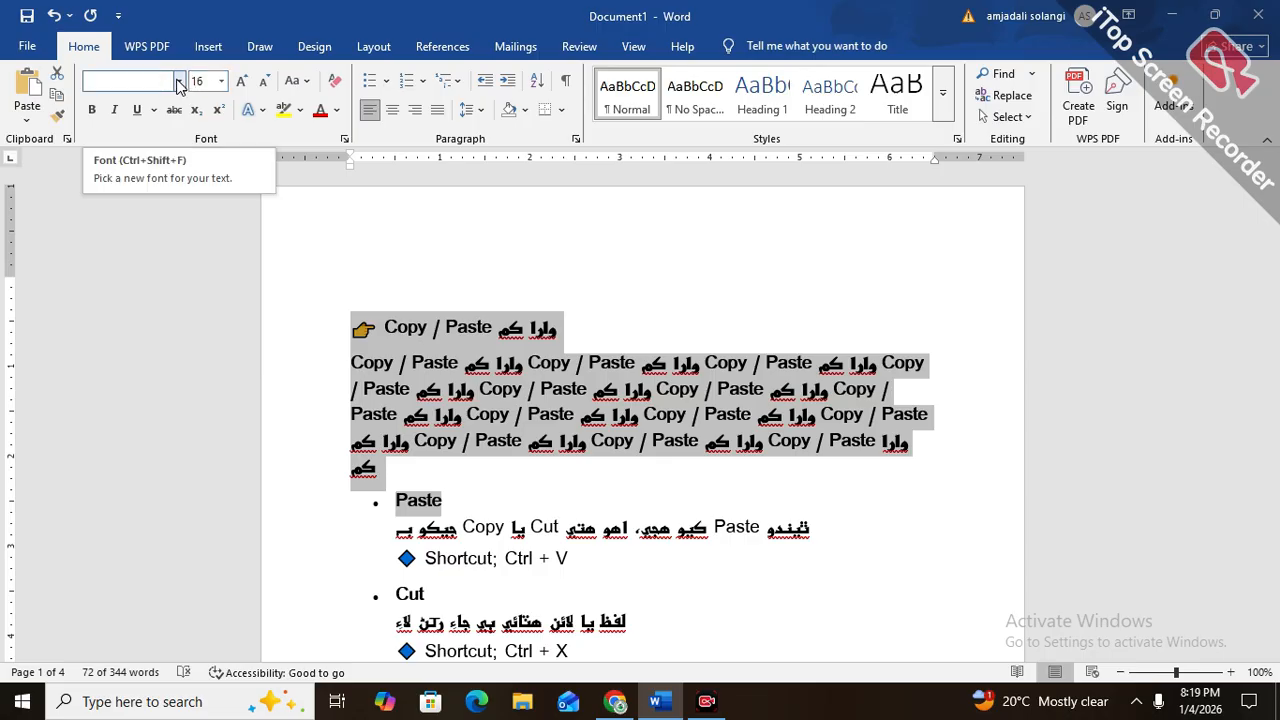
pyautogui.click(181, 85)
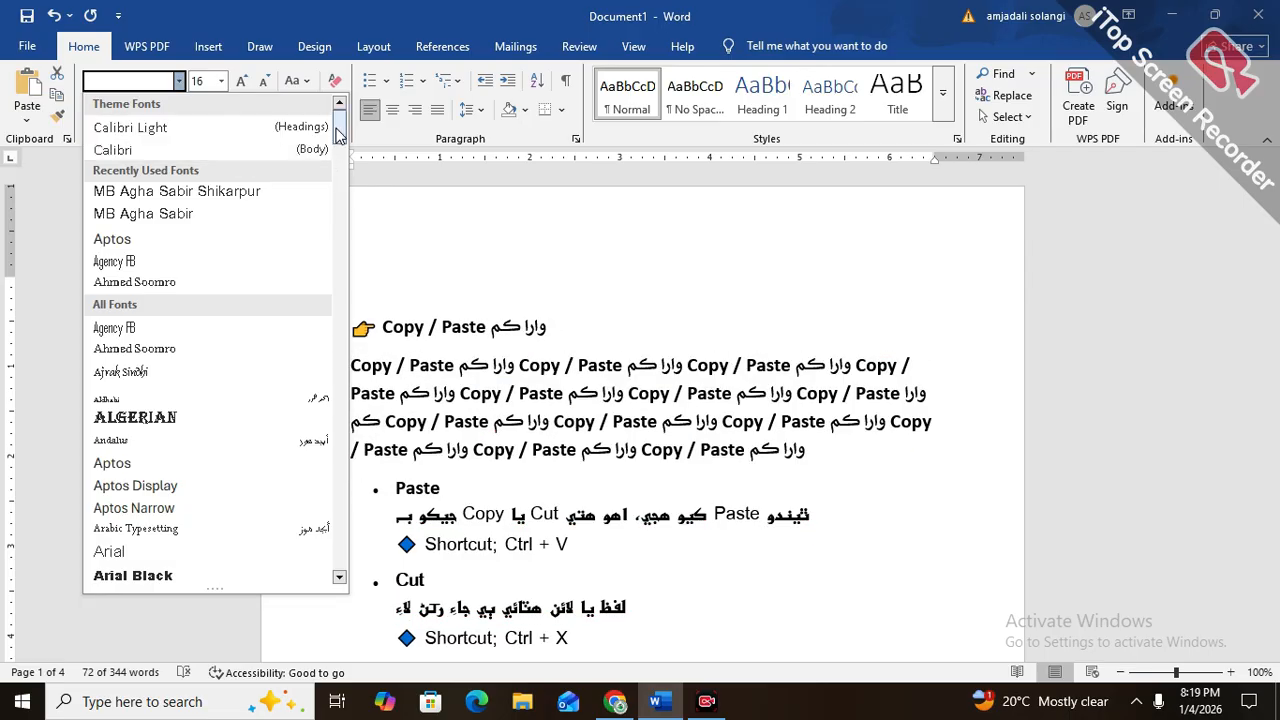
pyautogui.scroll(-5, 207, 190)
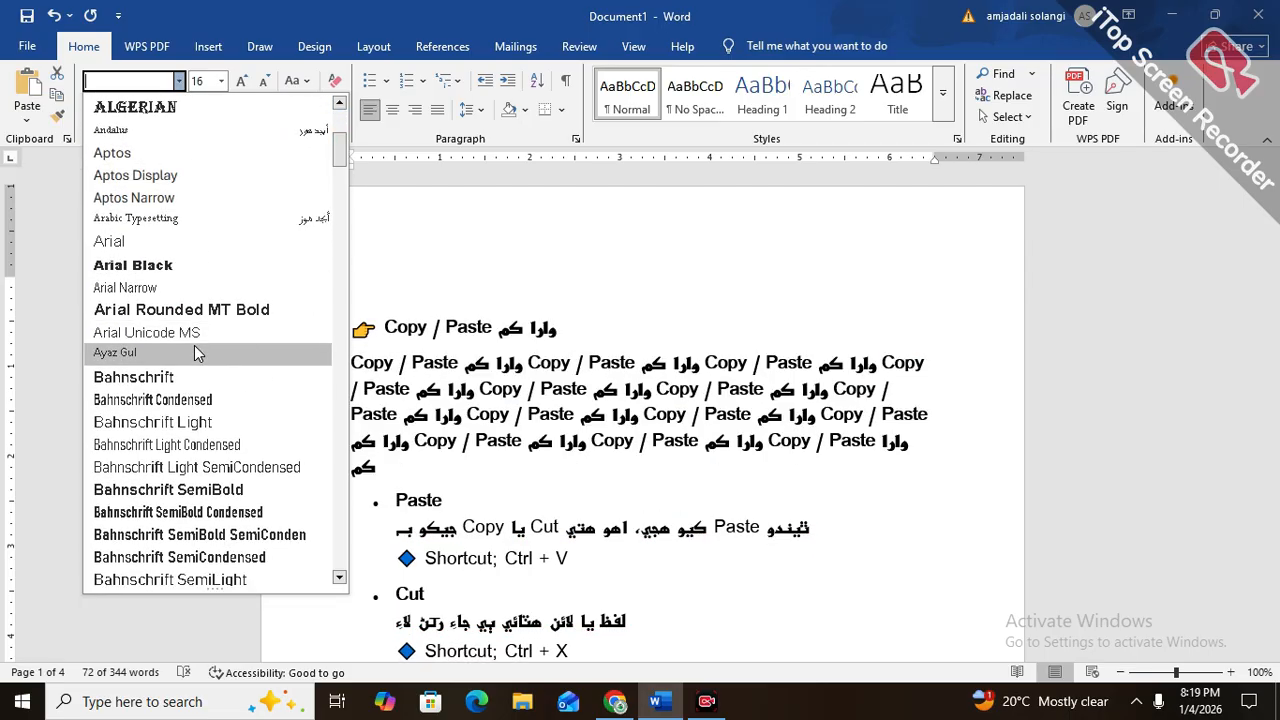
pyautogui.scroll(-3, 194, 345)
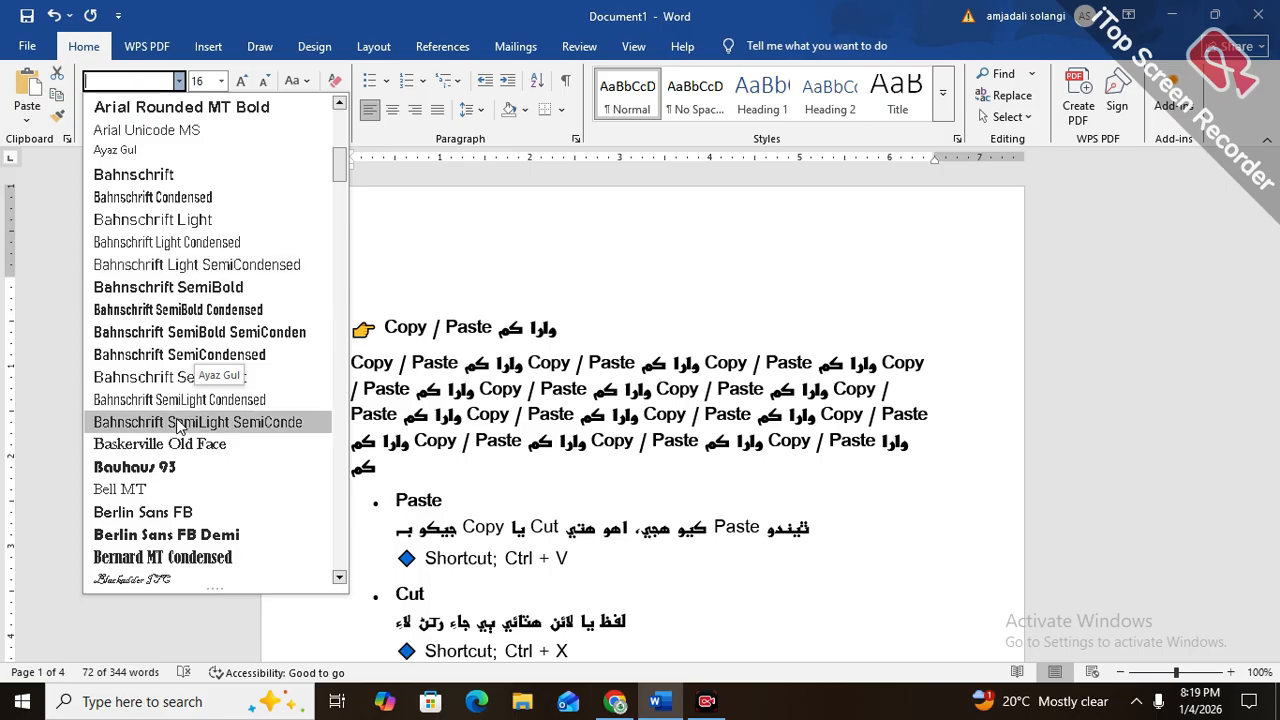
pyautogui.scroll(-5, 165, 358)
pyautogui.scroll(-15, 165, 358)
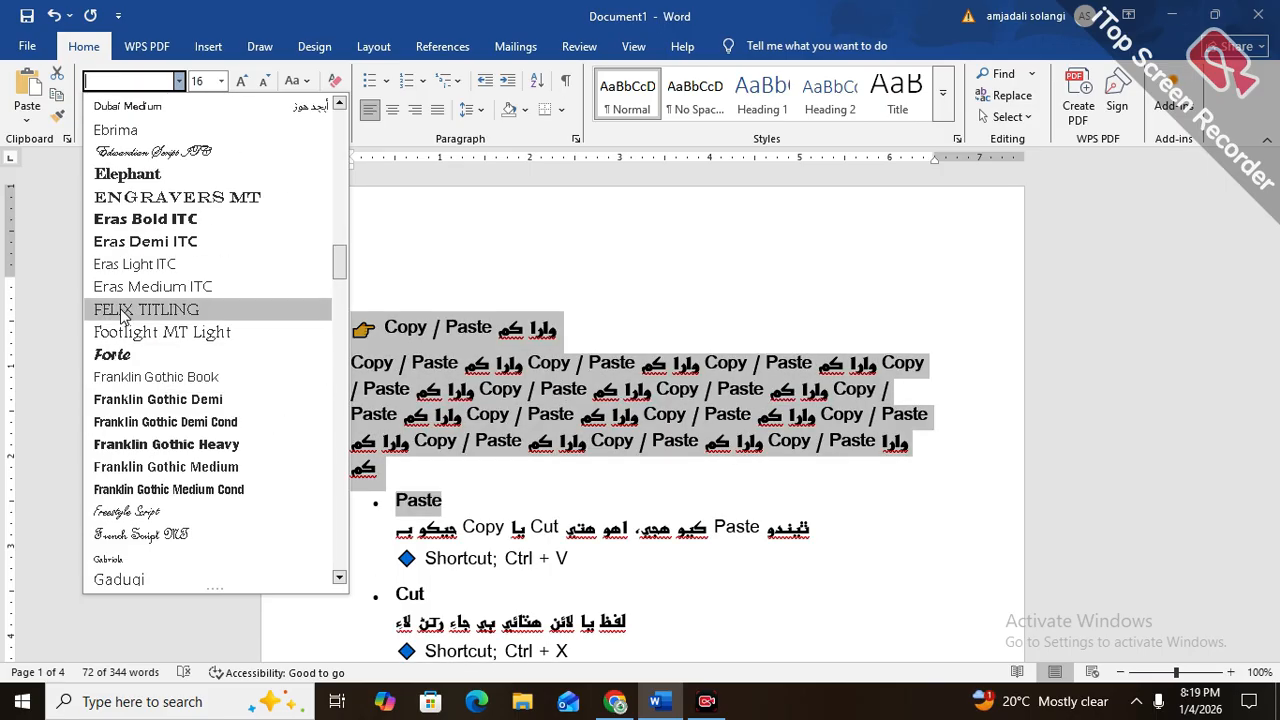
pyautogui.scroll(-4, 128, 318)
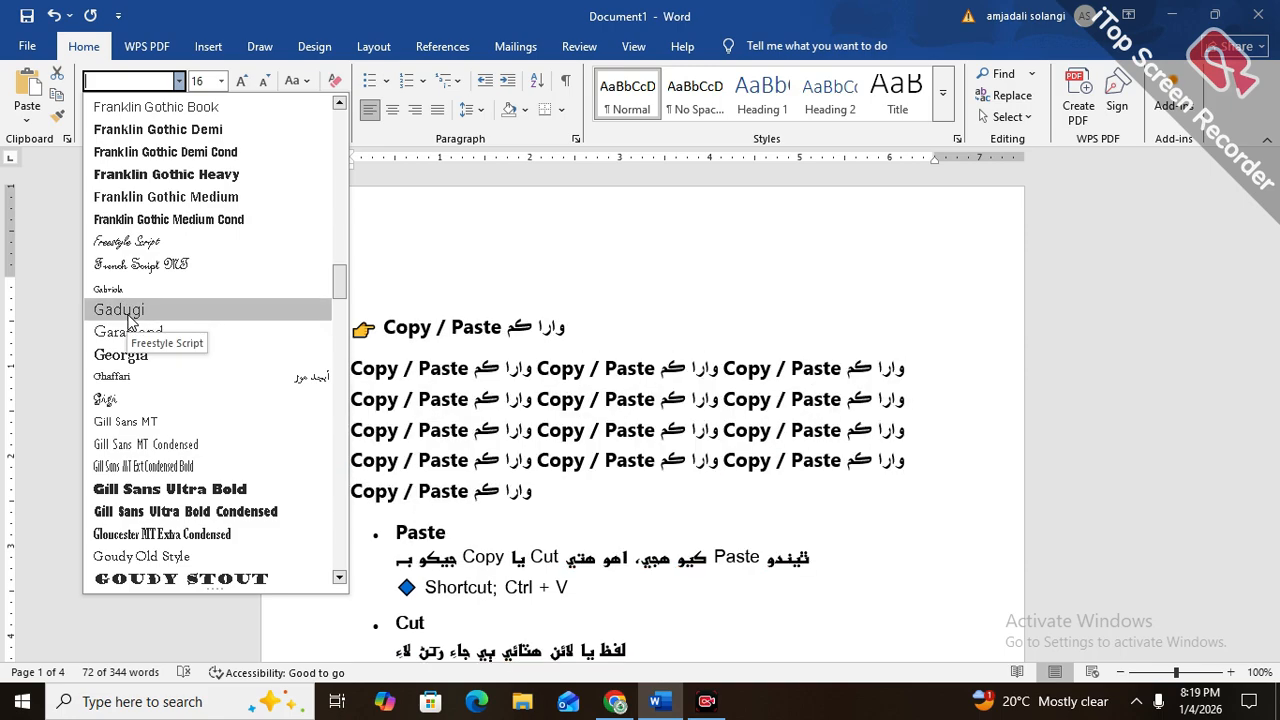
pyautogui.scroll(-4, 128, 318)
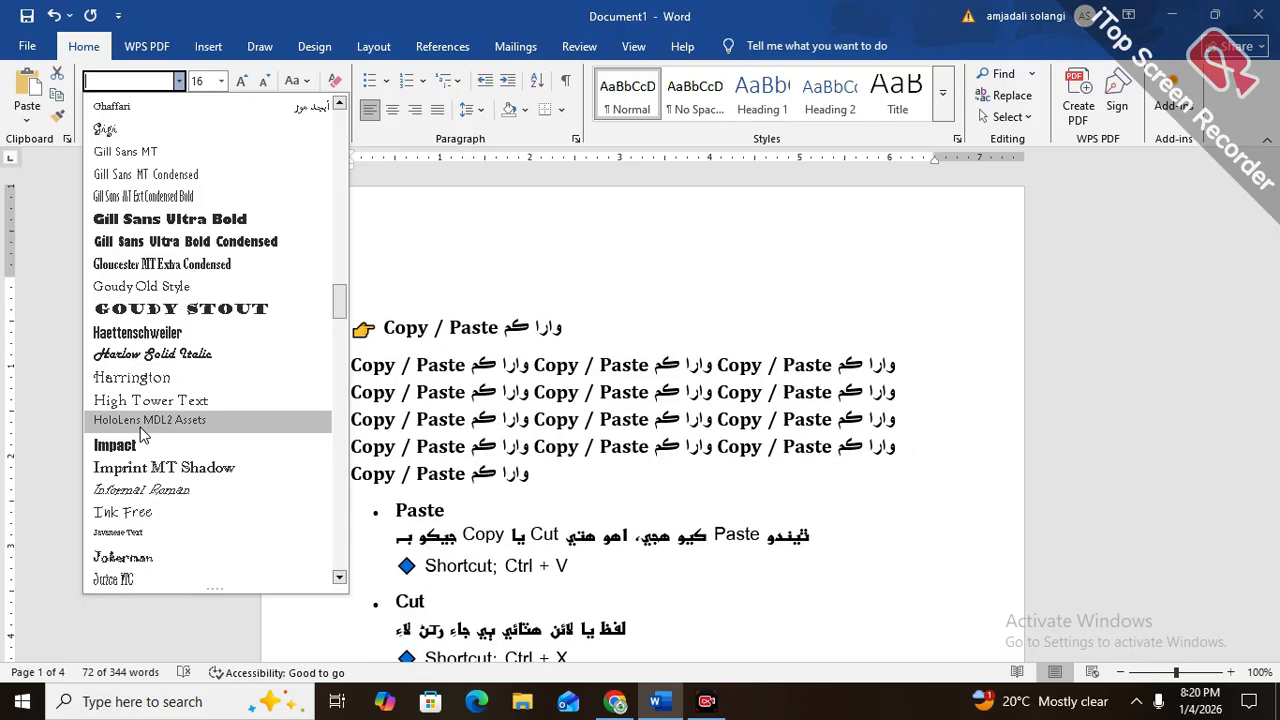
pyautogui.scroll(-3, 140, 433)
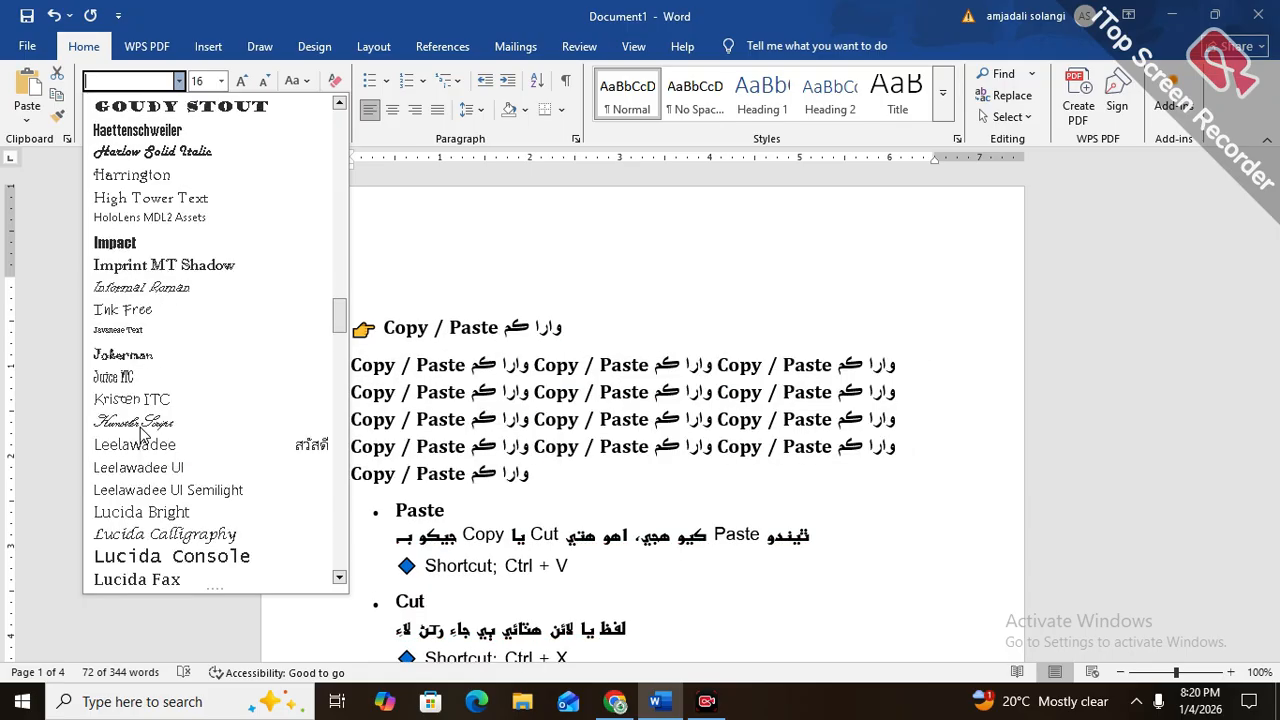
pyautogui.scroll(-2, 138, 560)
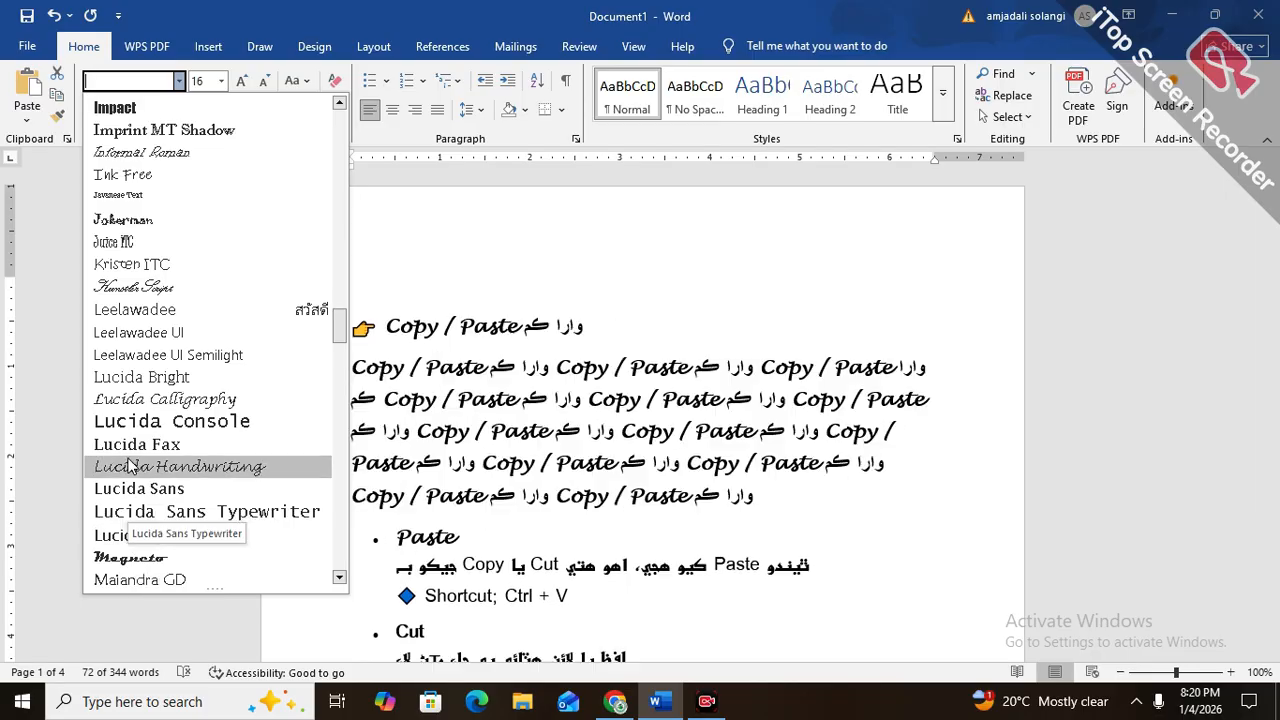
pyautogui.scroll(6, 130, 322)
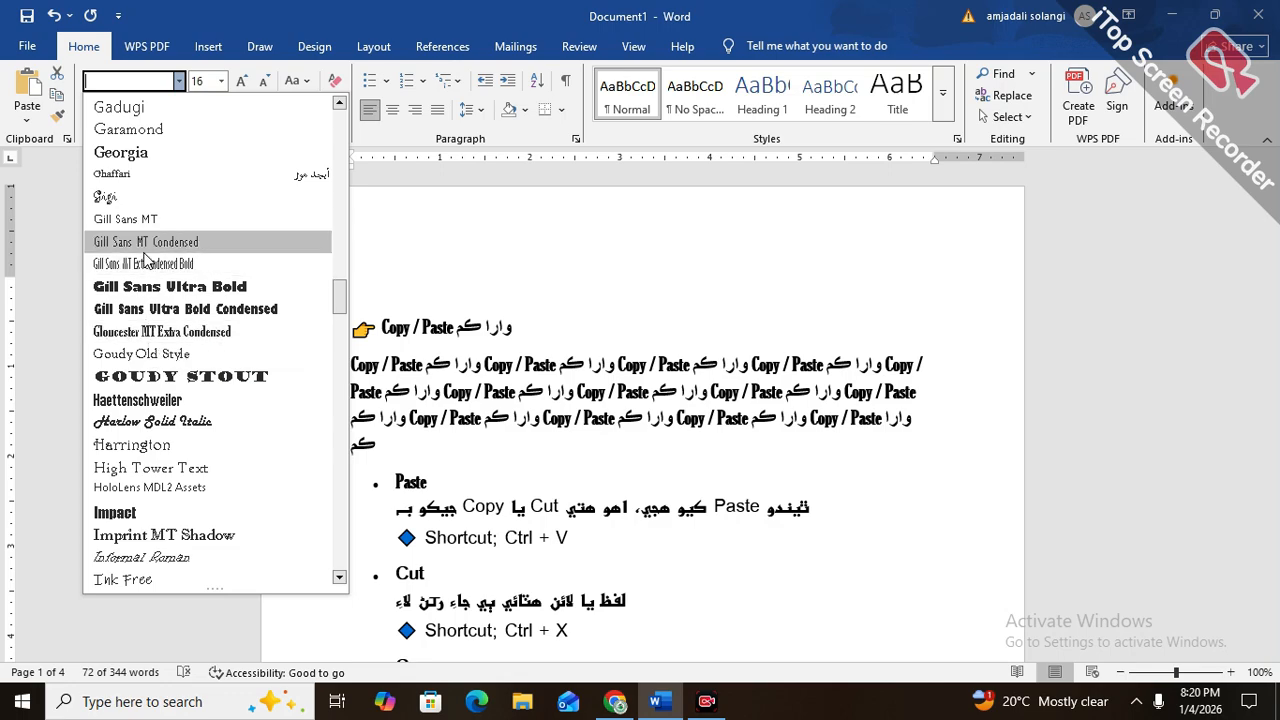
pyautogui.scroll(4, 149, 262)
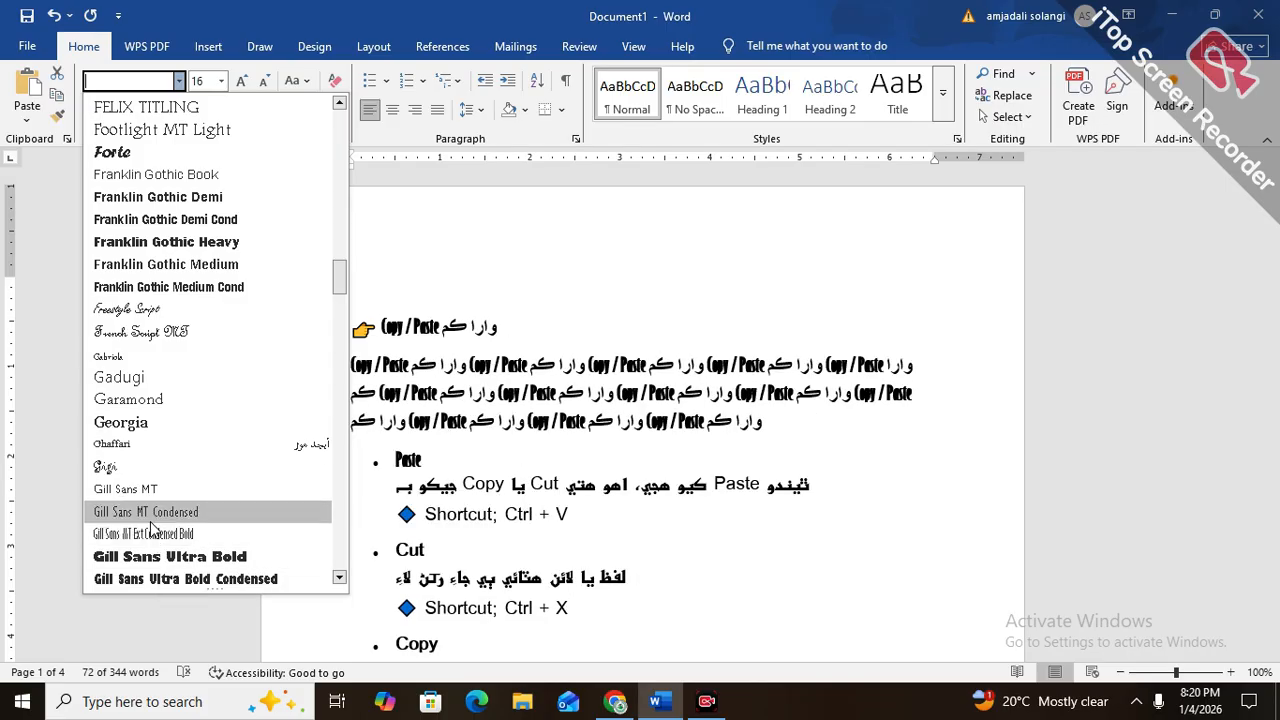
pyautogui.click(150, 535)
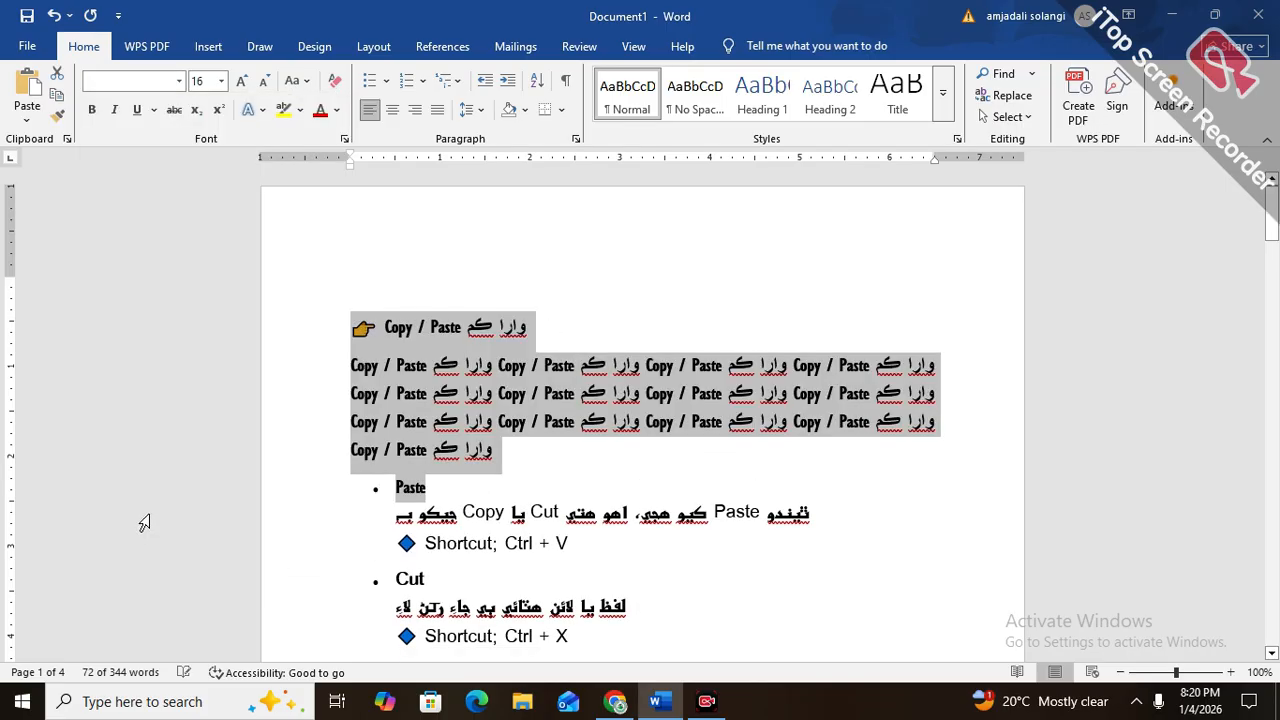
# Change the font of the selected heading and repeated text to Calibri (Body)
pyautogui.click(180, 85)
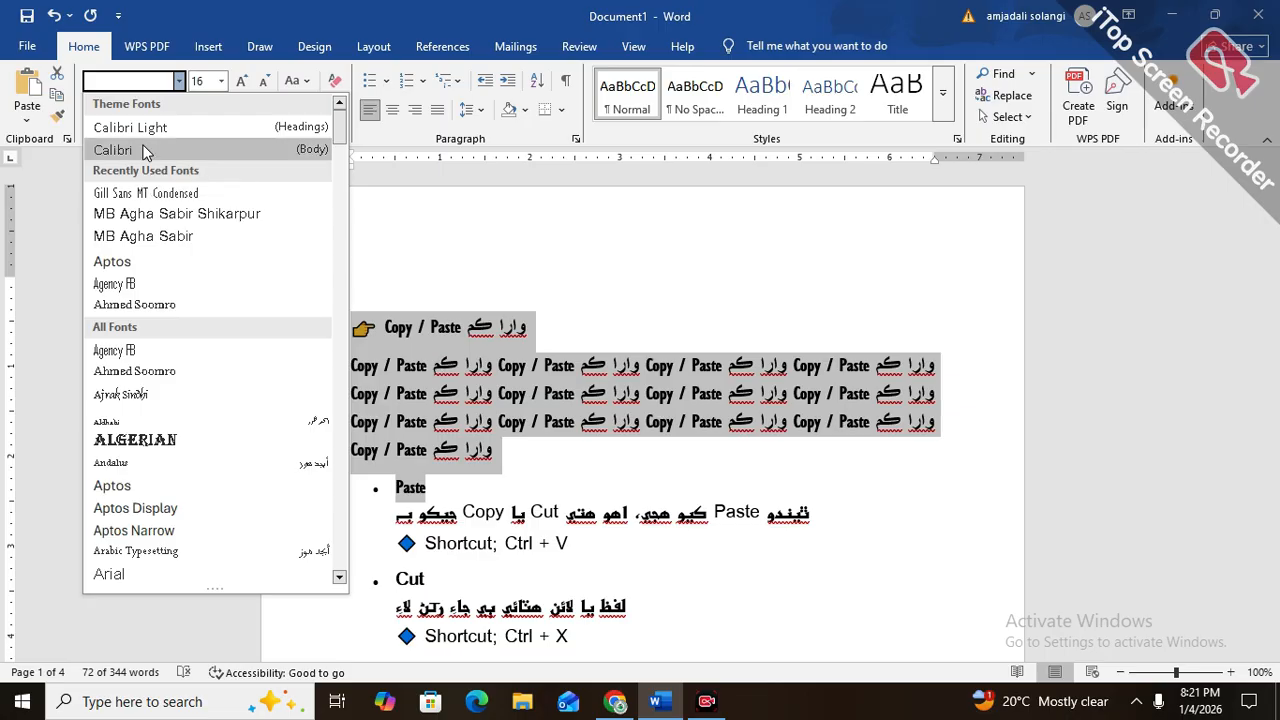
pyautogui.click(140, 152)
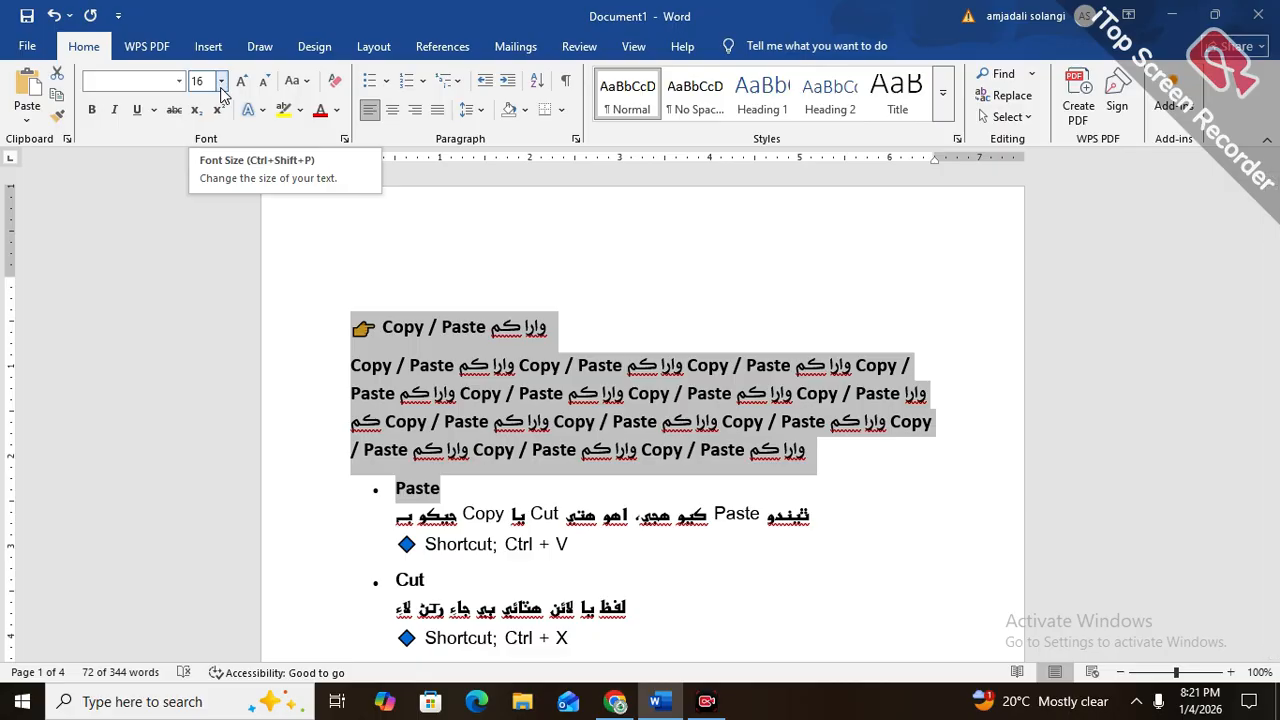
# Set the font size of the selected text to 1638
pyautogui.click(220, 88)
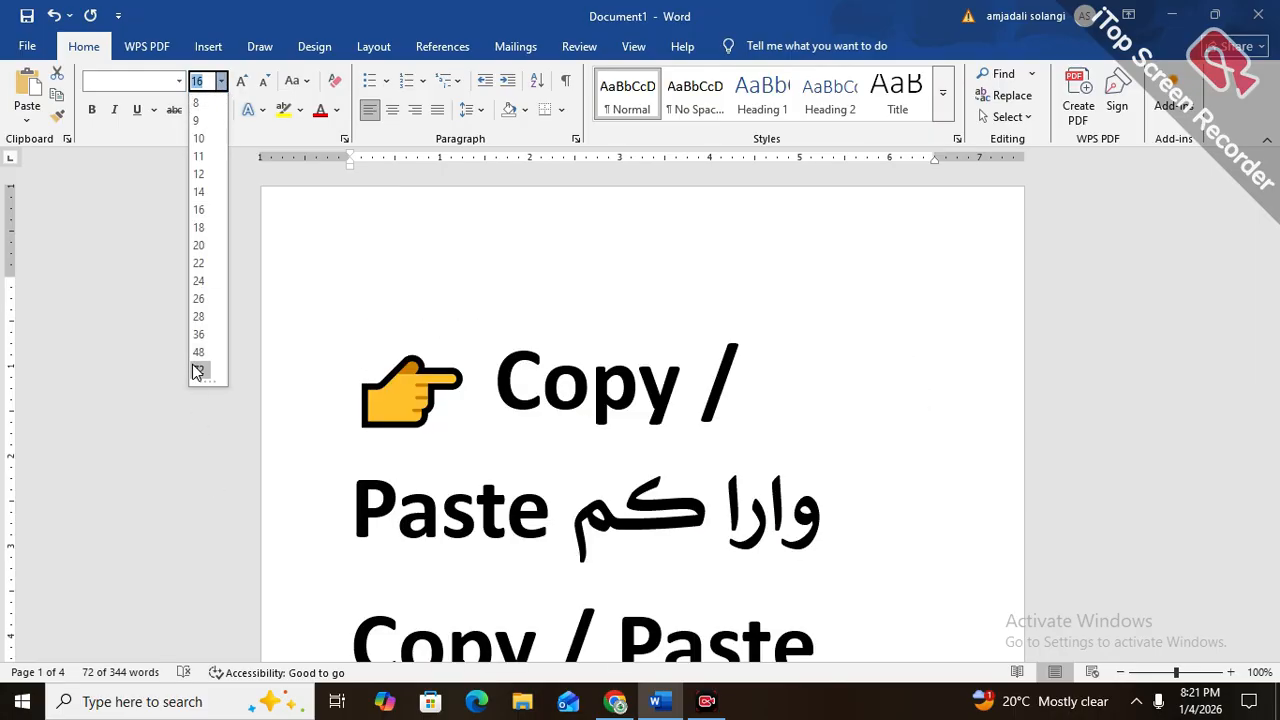
pyautogui.press('Escape')
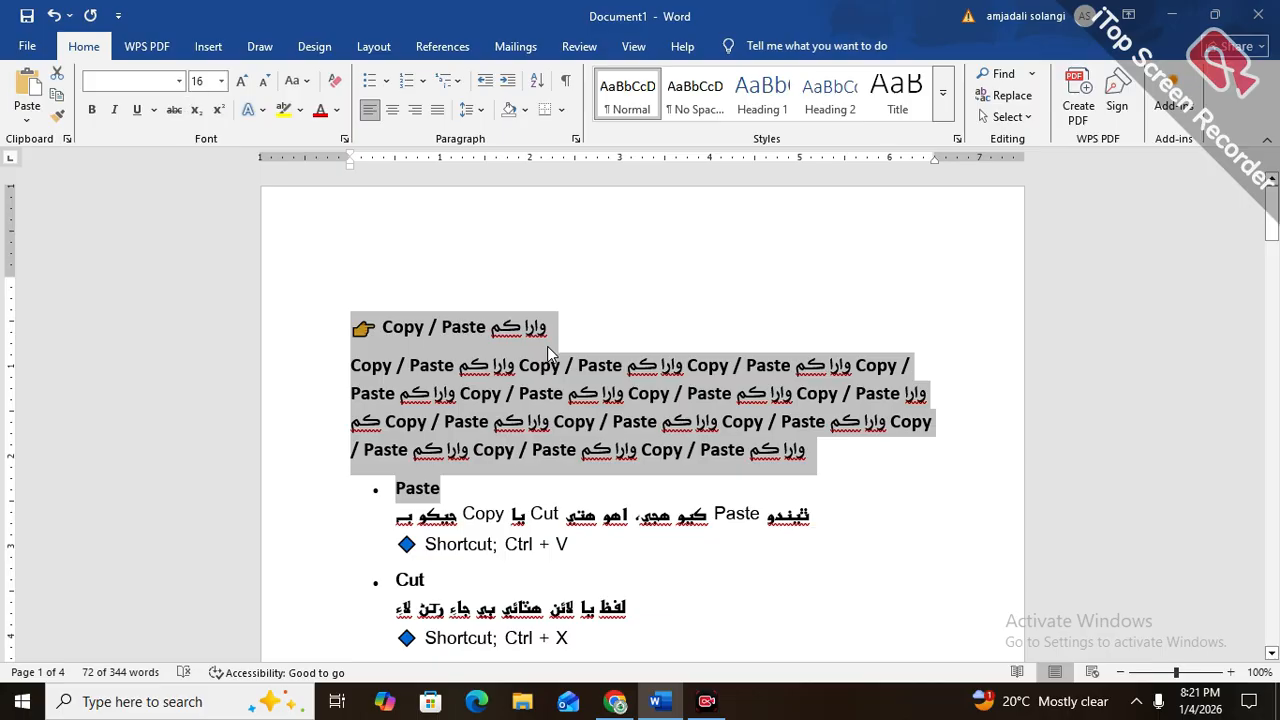
pyautogui.write('1')
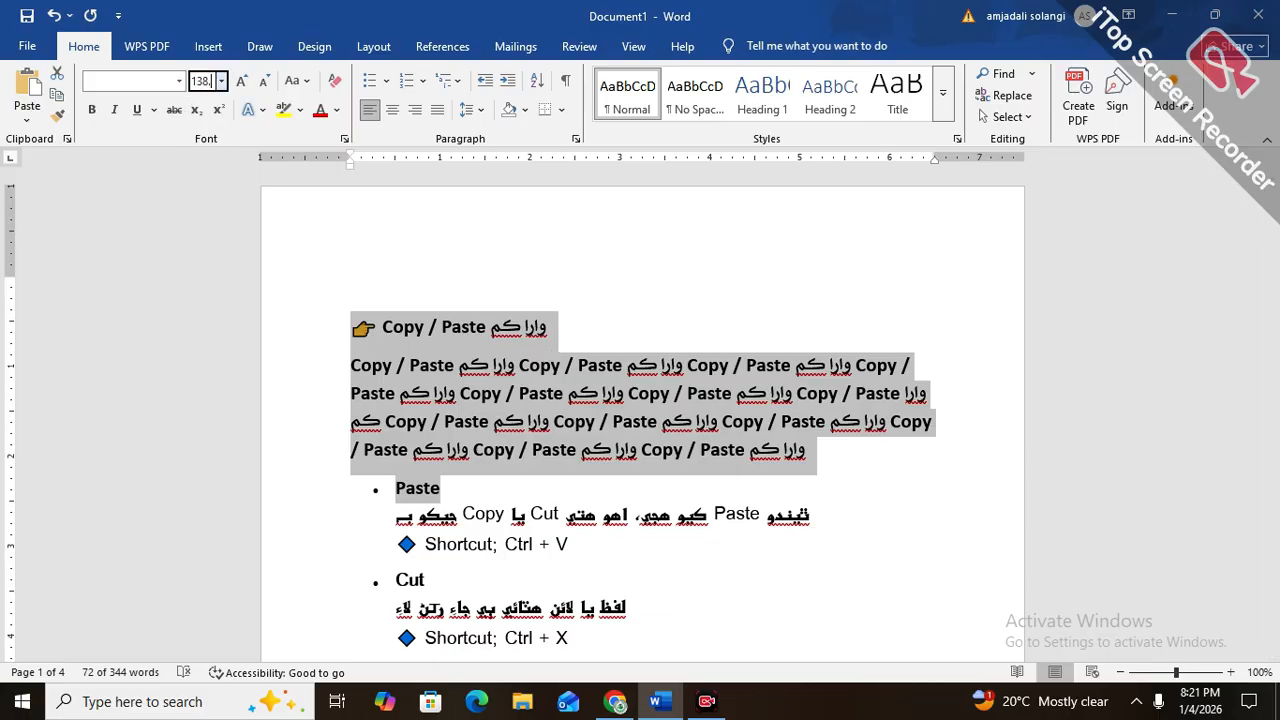
pyautogui.write('38.')
pyautogui.press('BackSpace')
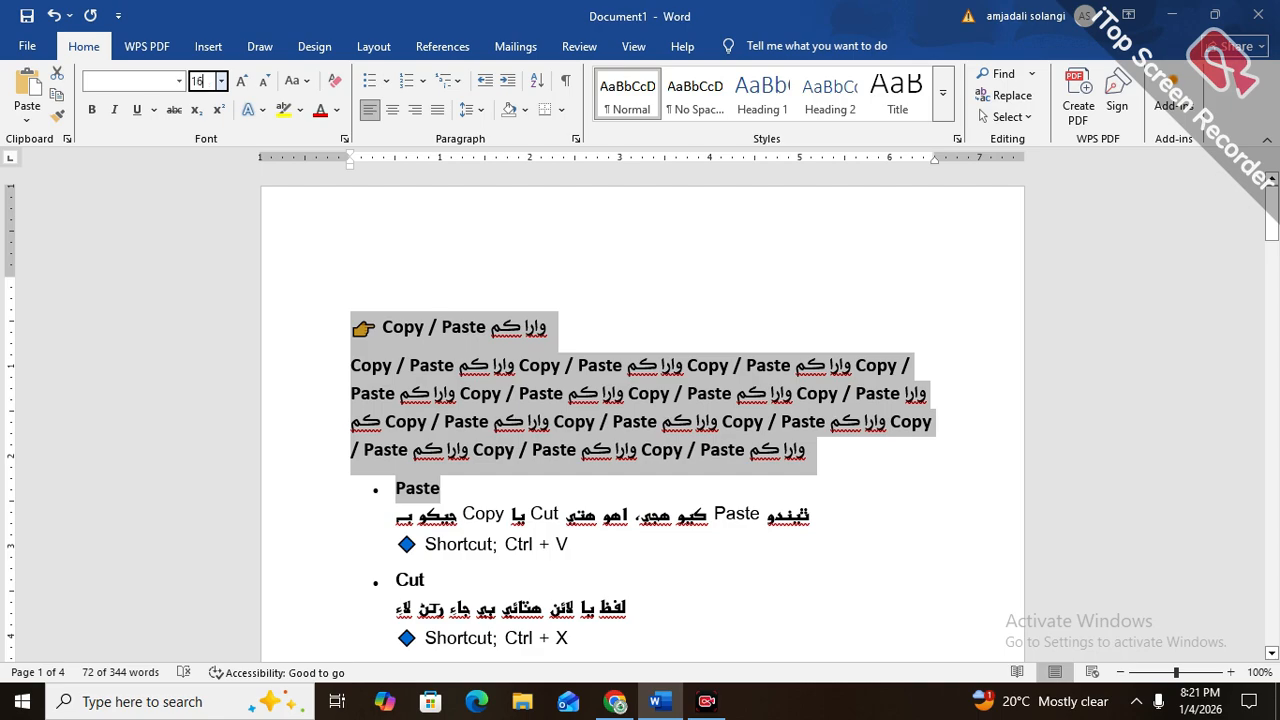
pyautogui.write('8')
pyautogui.press('Return')
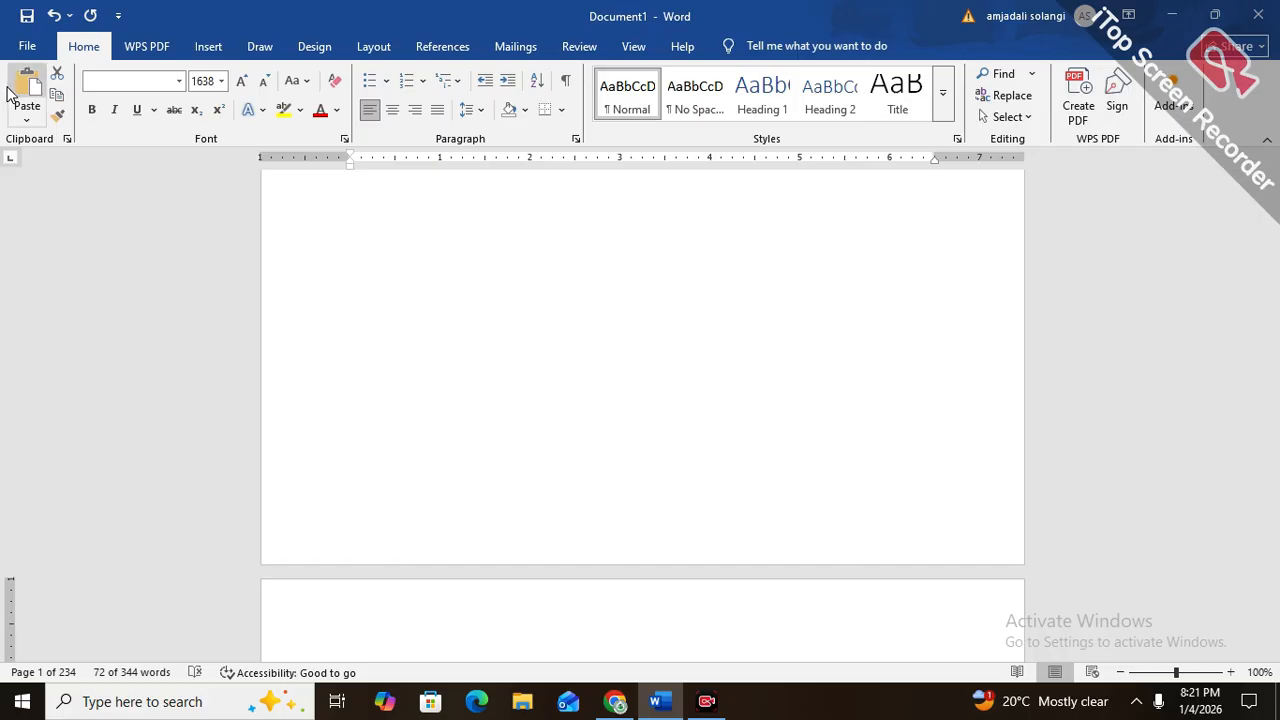
# Set the selected text to size 14, enlarge it two steps to 18, and reduce it one step to 16
pyautogui.click(221, 84)
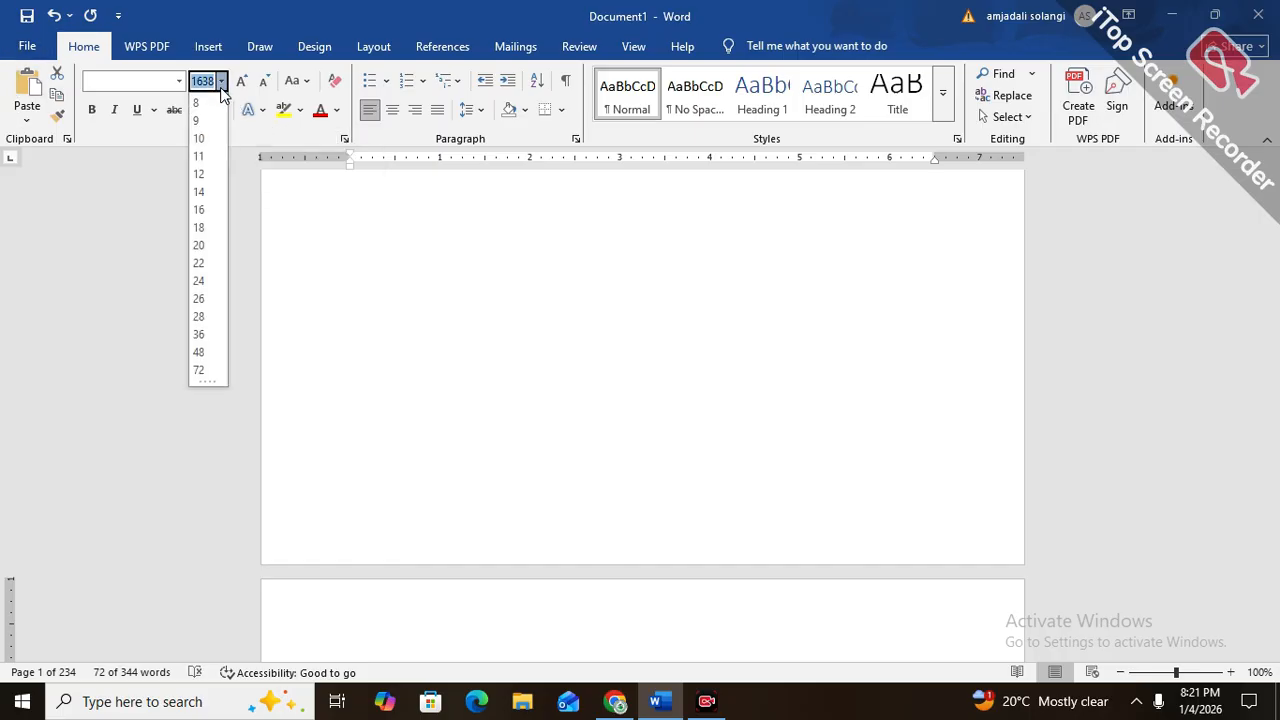
pyautogui.click(203, 192)
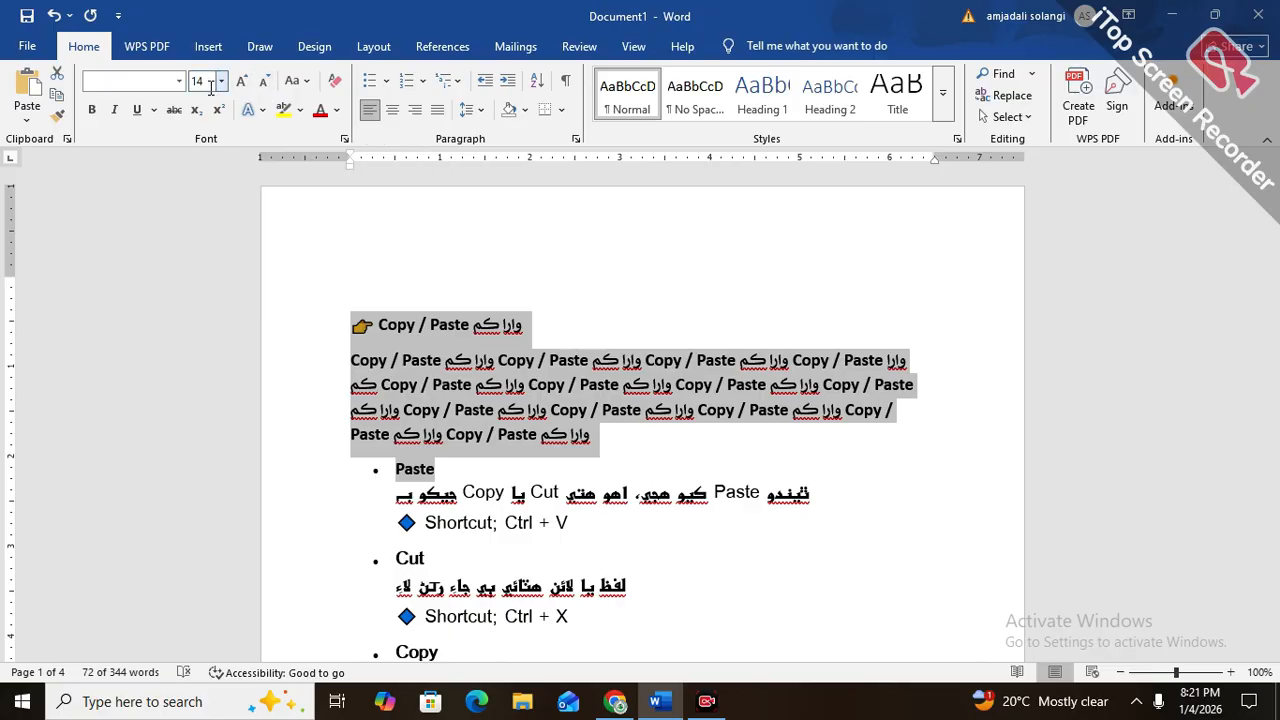
pyautogui.click(240, 84)
pyautogui.click(240, 84)
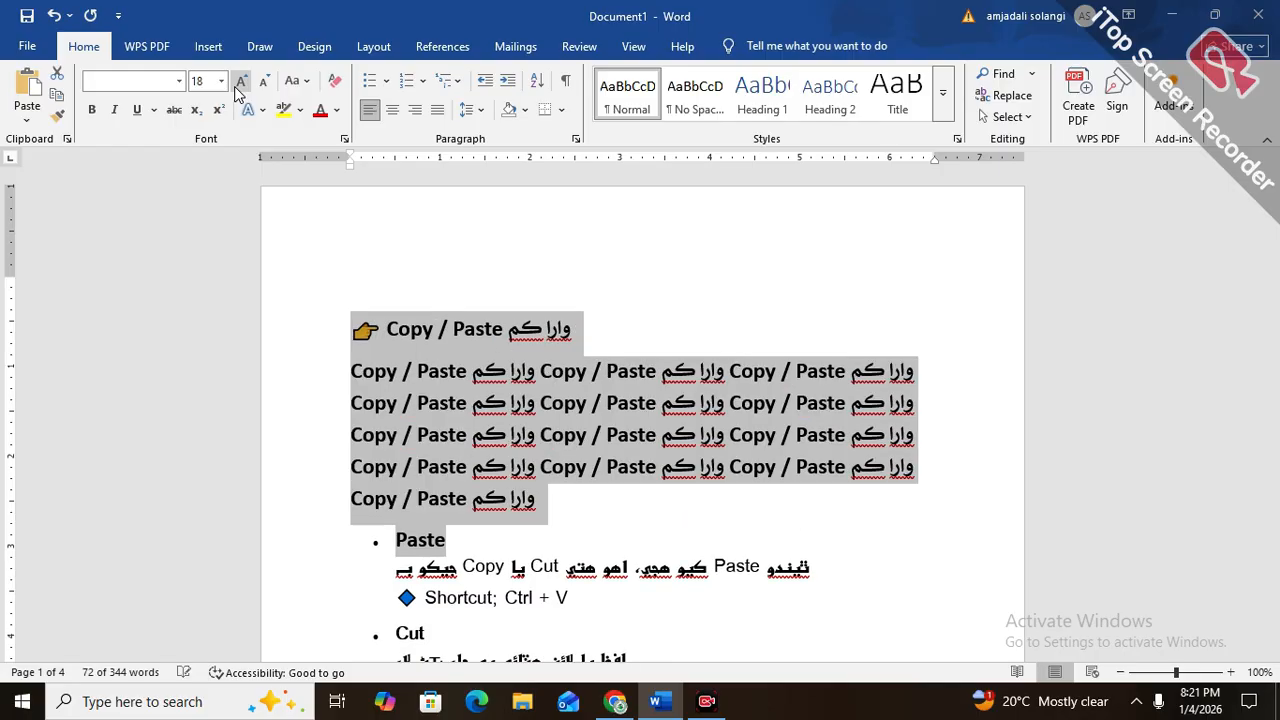
pyautogui.click(240, 84)
pyautogui.click(240, 84)
pyautogui.click(269, 88)
pyautogui.click(269, 88)
pyautogui.click(269, 88)
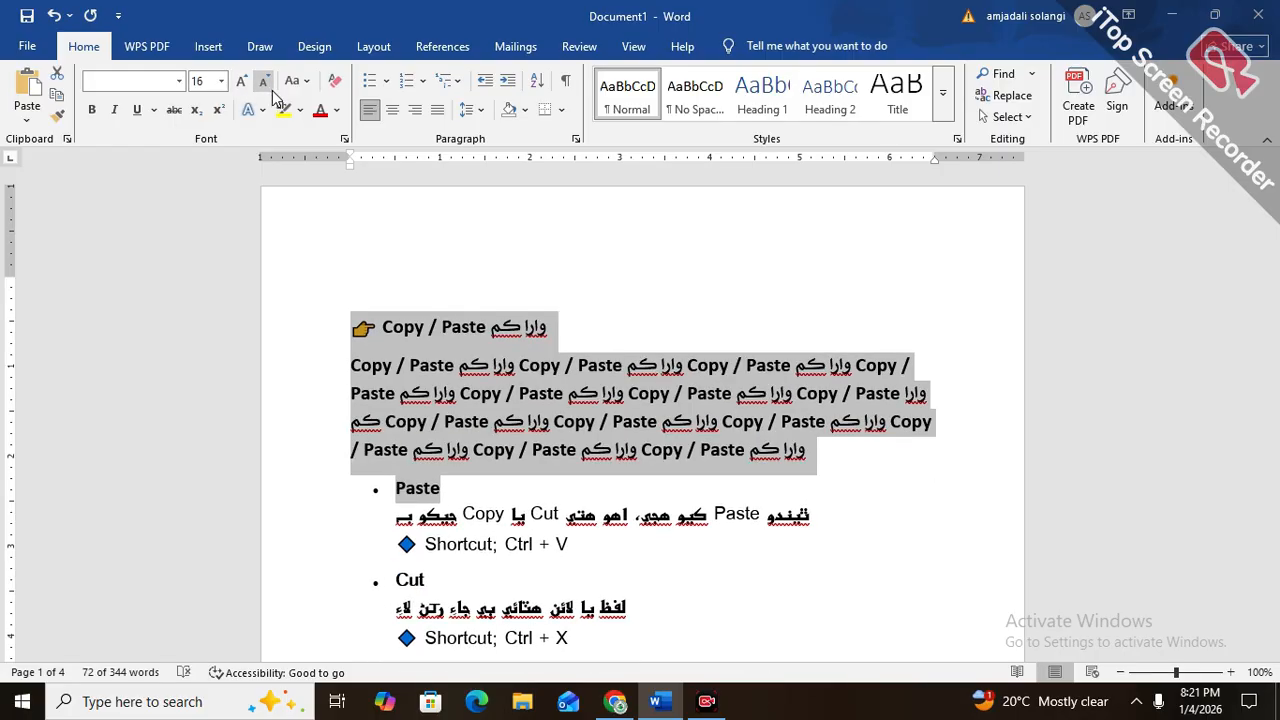
# Step the selected text's font size up to 22, down to 11, up to 18 and back down to 11
pyautogui.hotkey('ctrl', 'shift', '.')
pyautogui.hotkey('ctrl', 'shift', '.')
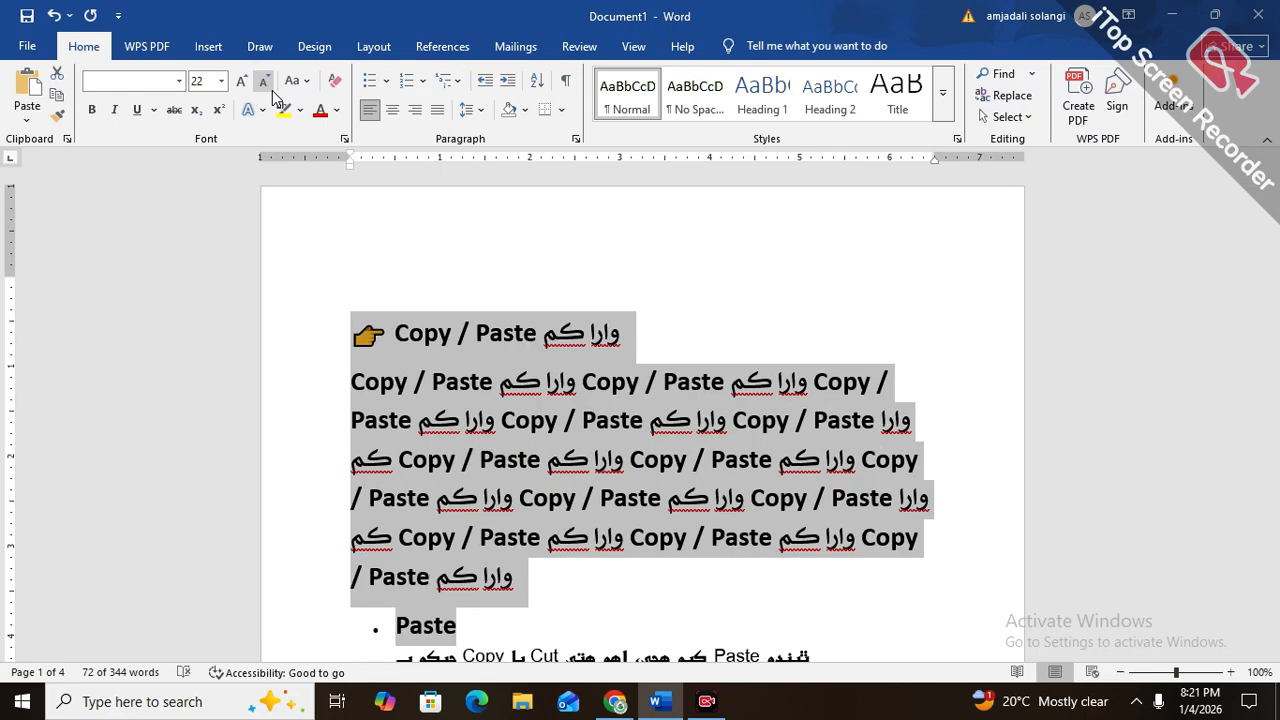
pyautogui.hotkey('ctrl', 'shift', ',')
pyautogui.hotkey('ctrl', 'shift', ',')
pyautogui.hotkey('ctrl', 'shift', ',')
pyautogui.hotkey('ctrl', 'shift', ',')
pyautogui.hotkey('ctrl', 'shift', ',')
pyautogui.hotkey('ctrl', 'shift', ',')
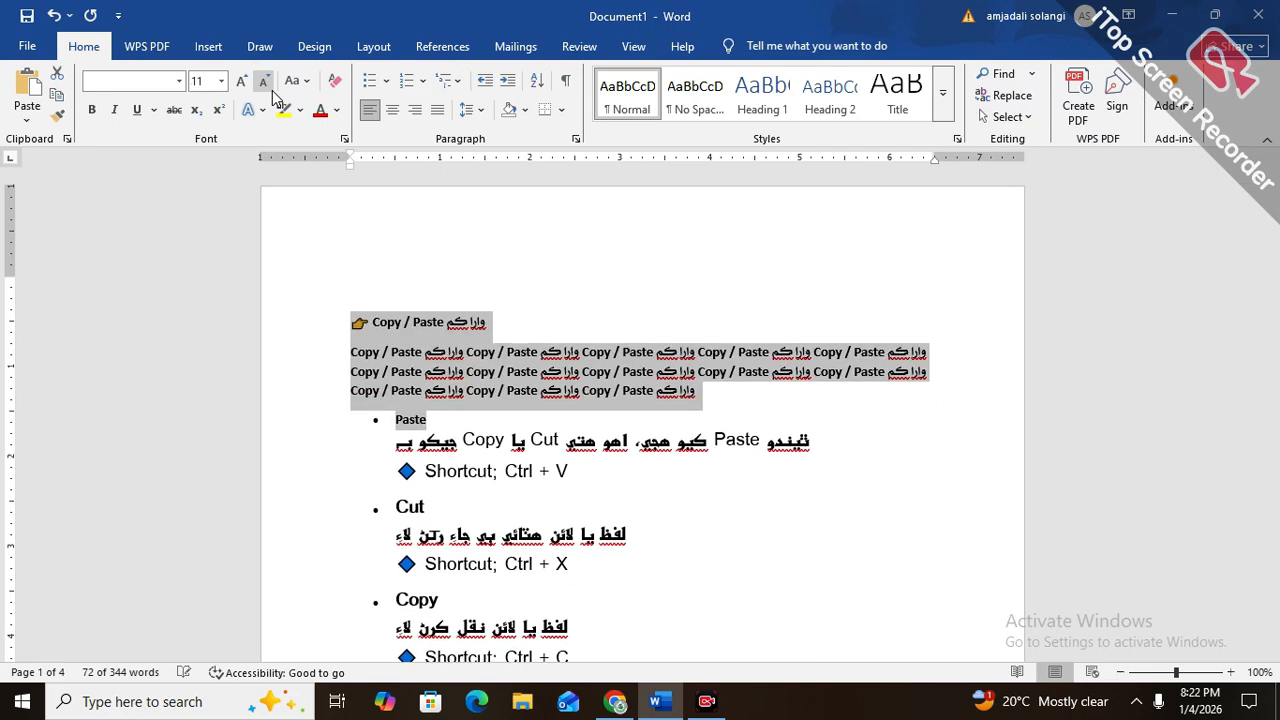
pyautogui.hotkey('ctrl', 'shift', '.')
pyautogui.hotkey('ctrl', 'shift', '.')
pyautogui.hotkey('ctrl', 'shift', '.')
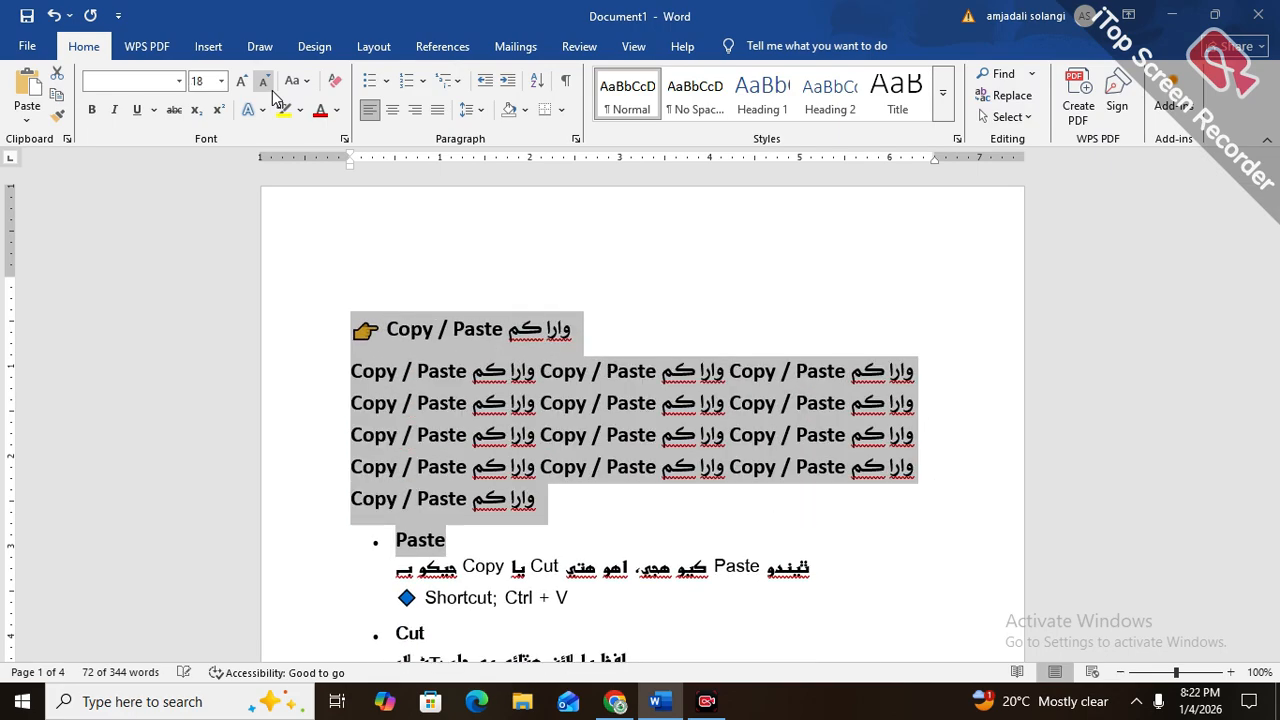
pyautogui.hotkey('ctrl', 'shift', ',')
pyautogui.hotkey('ctrl', 'shift', ',')
pyautogui.hotkey('ctrl', 'shift', ',')
pyautogui.hotkey('ctrl', 'shift', ',')
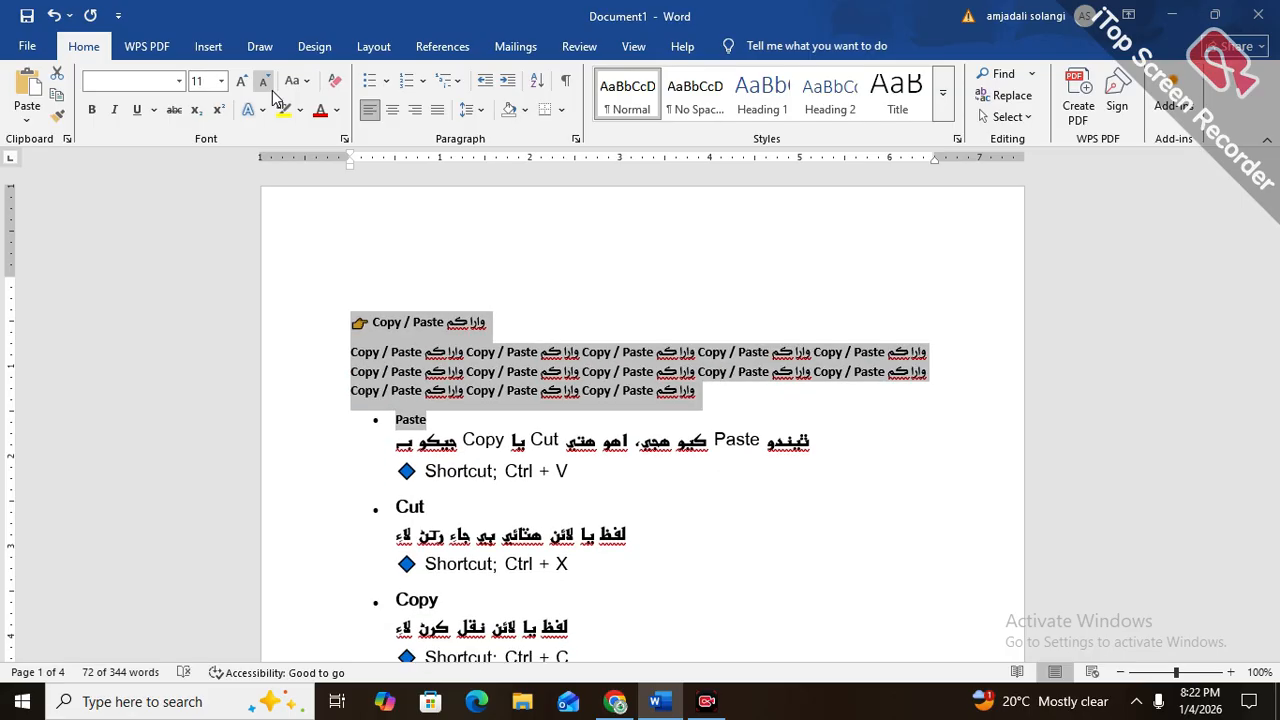
# Set the selected text's font to Aptos and make it all bold
pyautogui.click(178, 80)
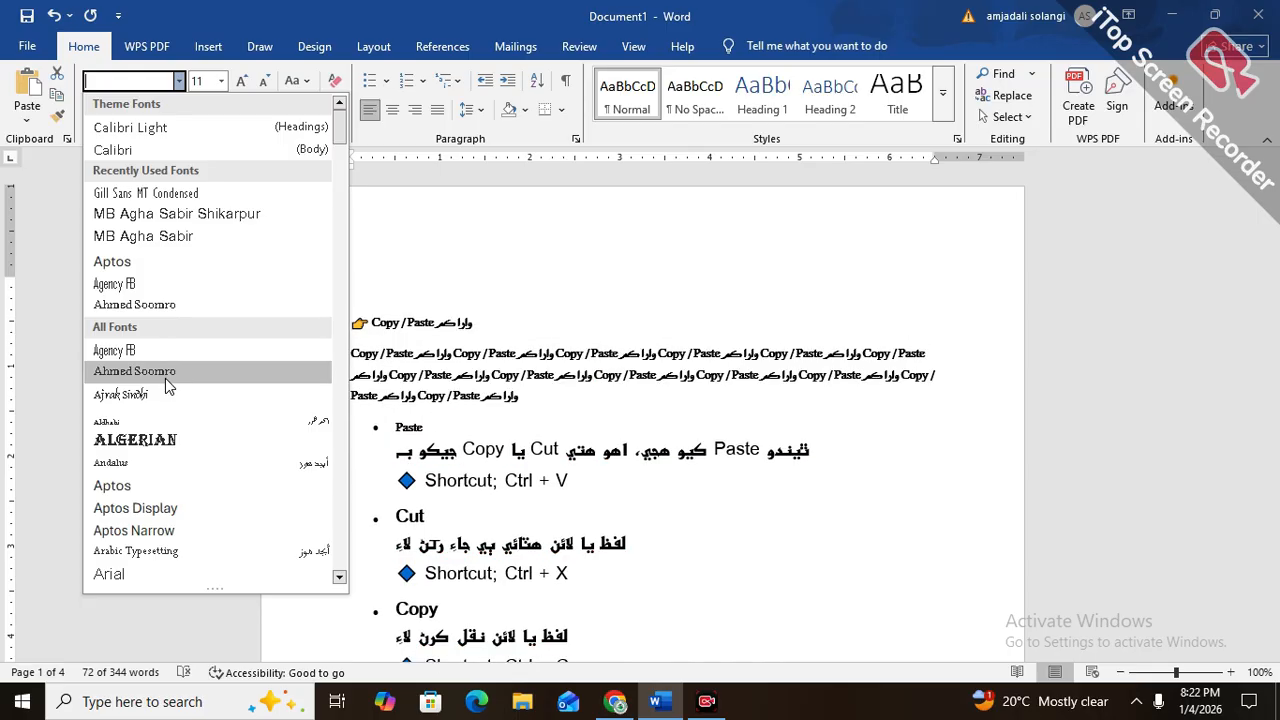
pyautogui.click(157, 259)
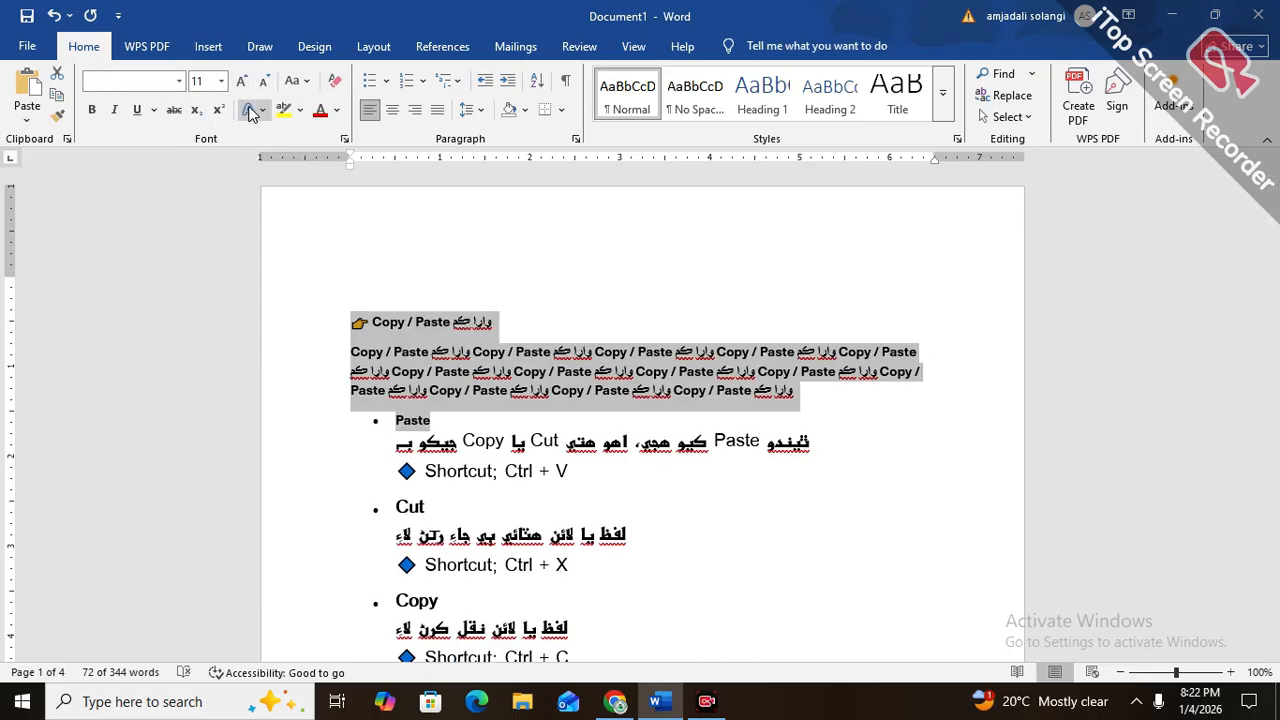
pyautogui.click(92, 110)
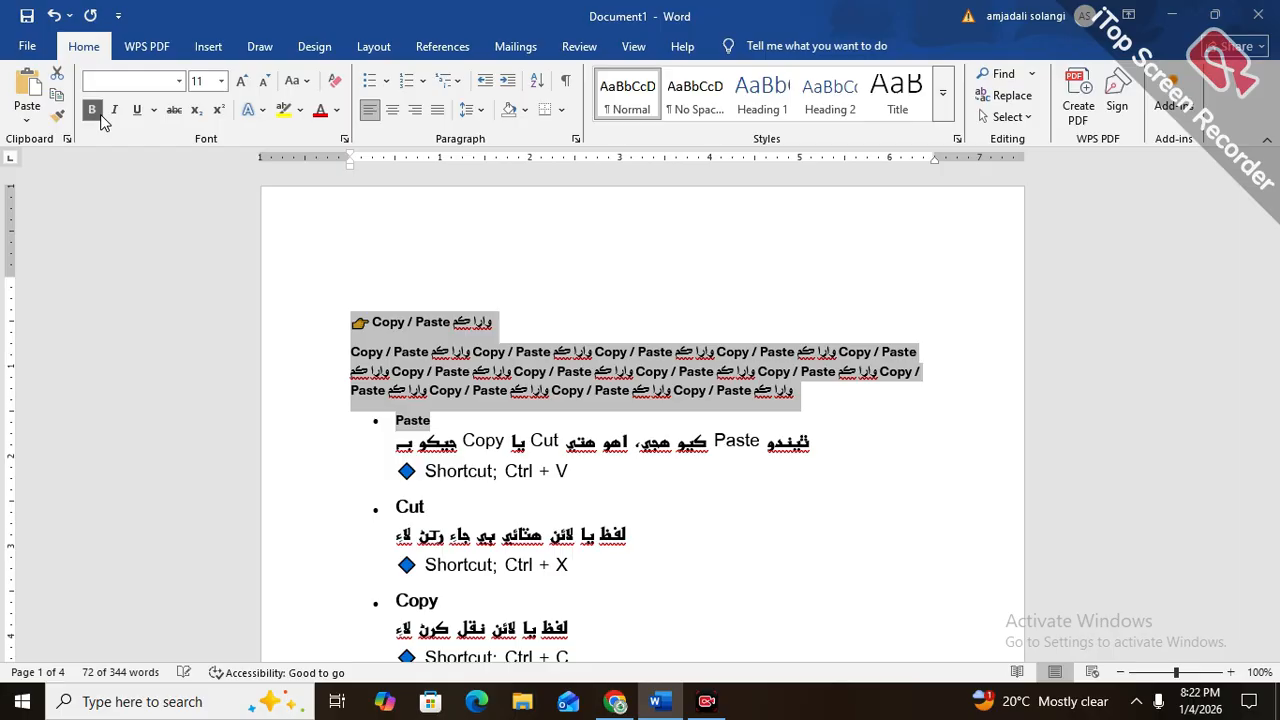
# Change the selected text to Calibri Light (Headings) and apply italic and underline
pyautogui.click(179, 81)
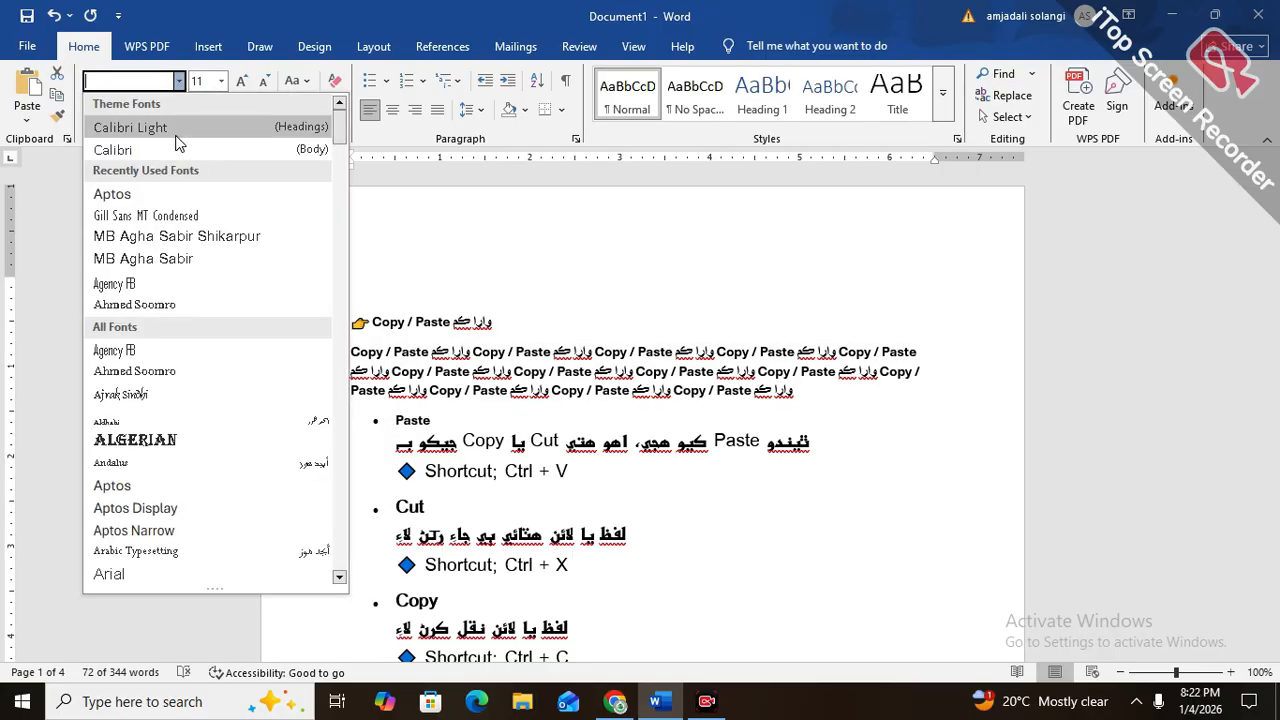
pyautogui.click(162, 122)
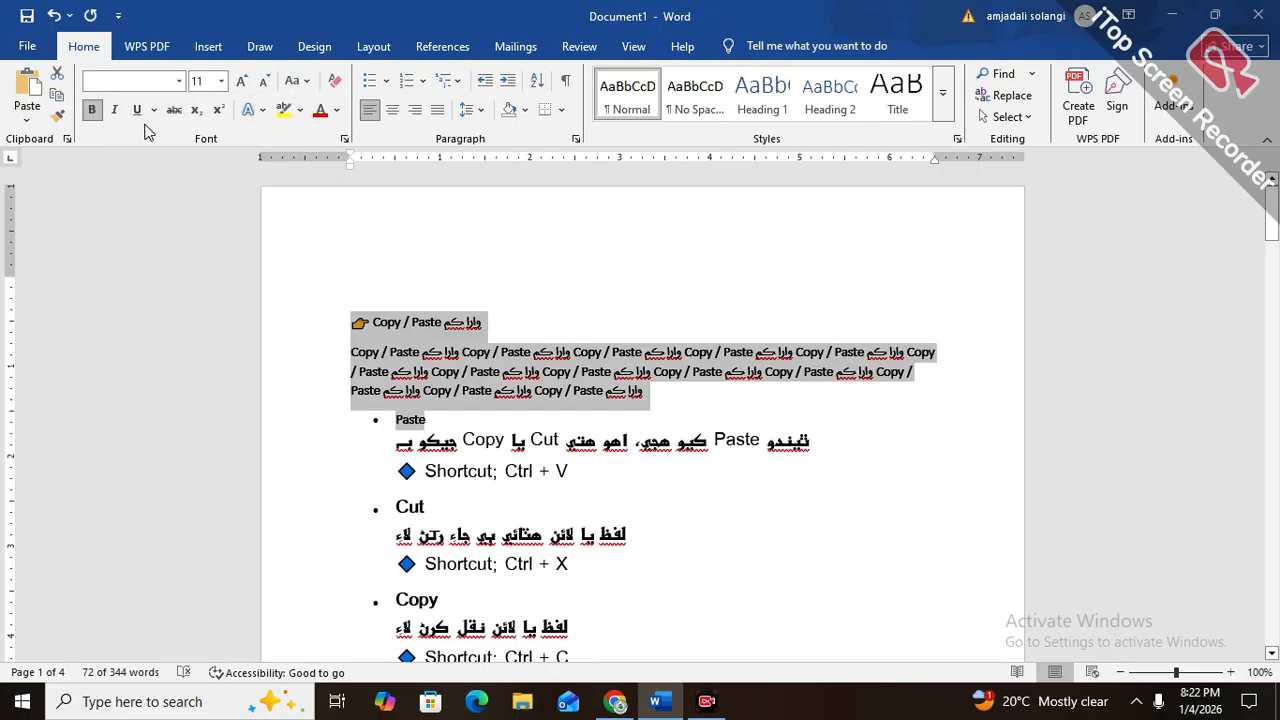
pyautogui.click(116, 112)
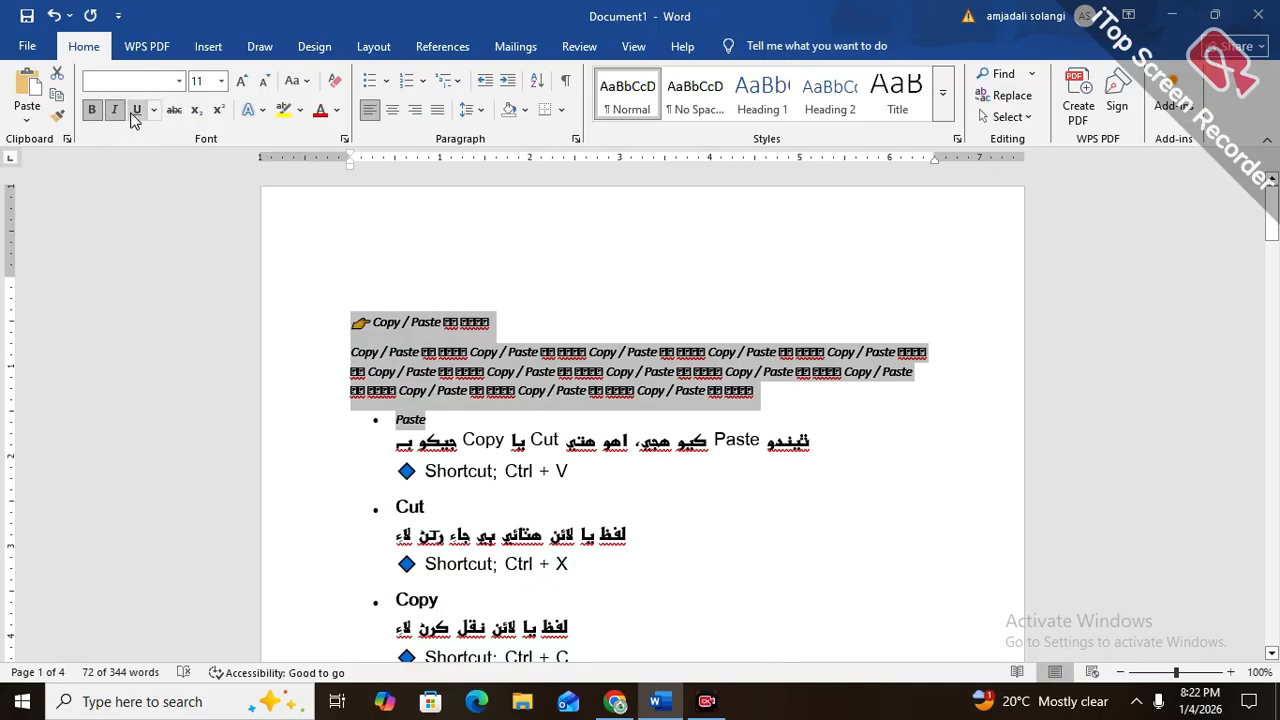
pyautogui.click(135, 112)
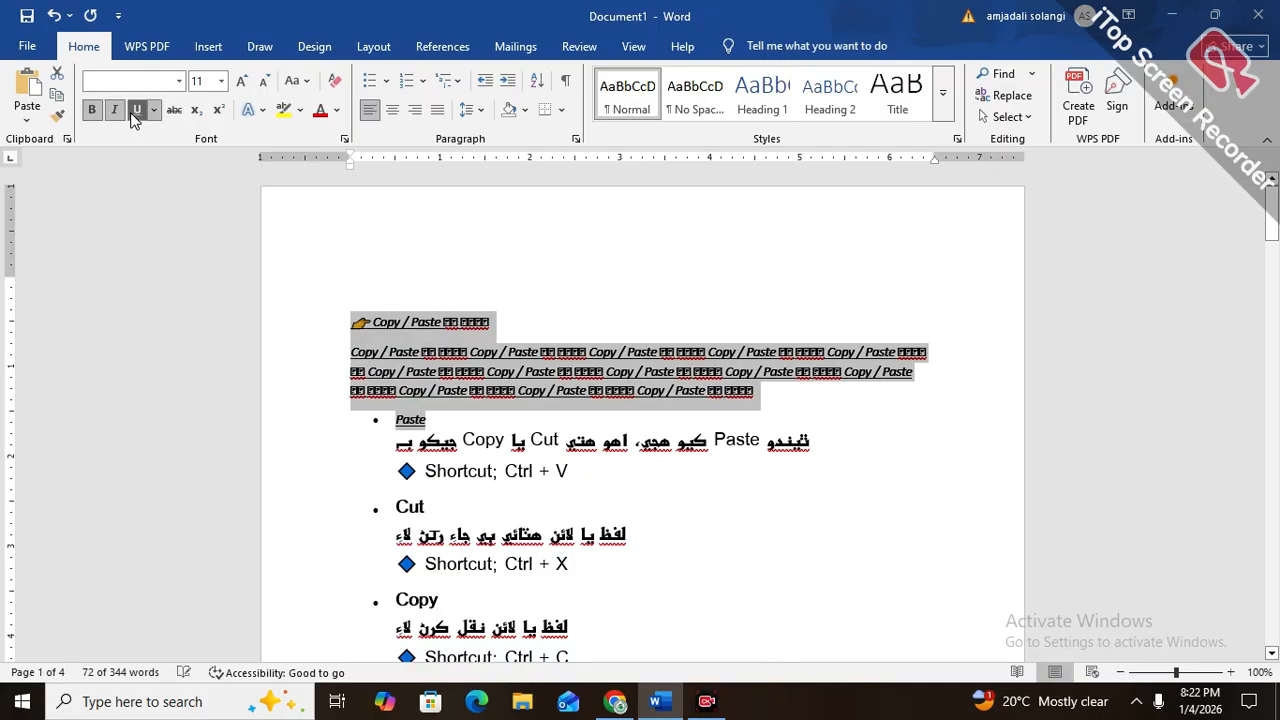
# Set the font of the selected heading, repeated text and "Paste" bullet to MB Agha Sabir Shikarpur
pyautogui.click(178, 81)
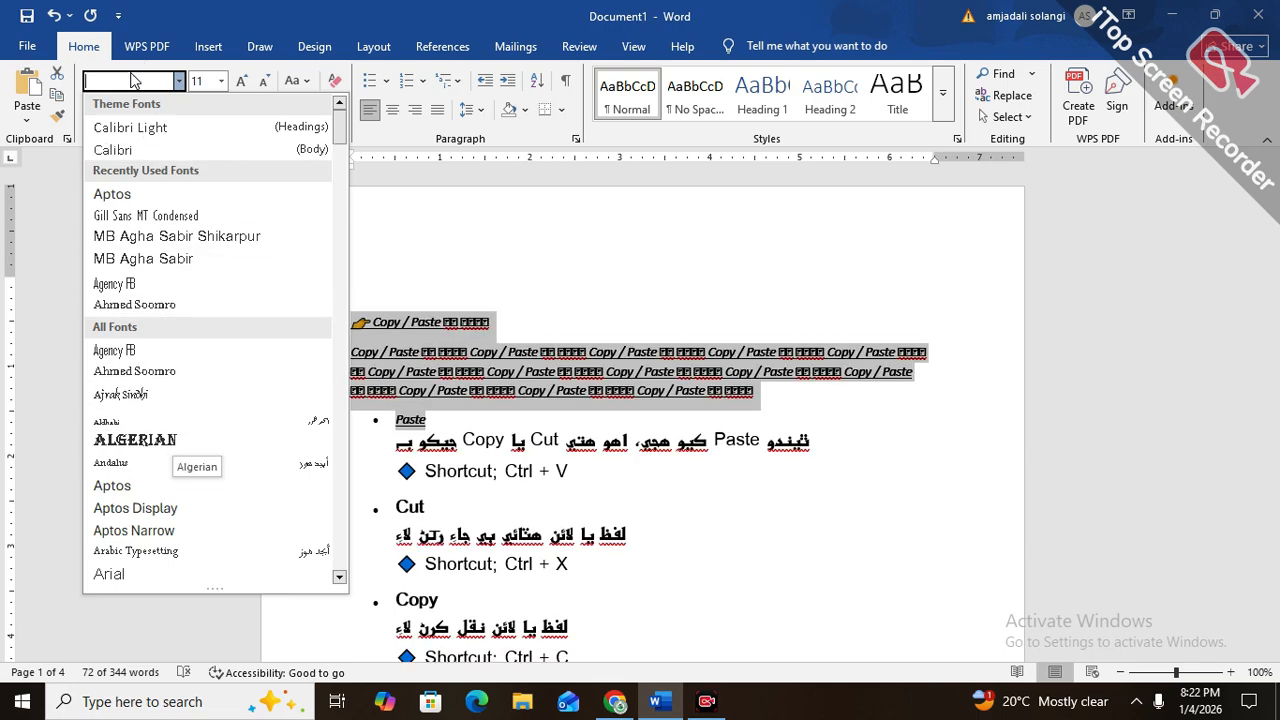
pyautogui.write('MB Agha Sabir Sh')
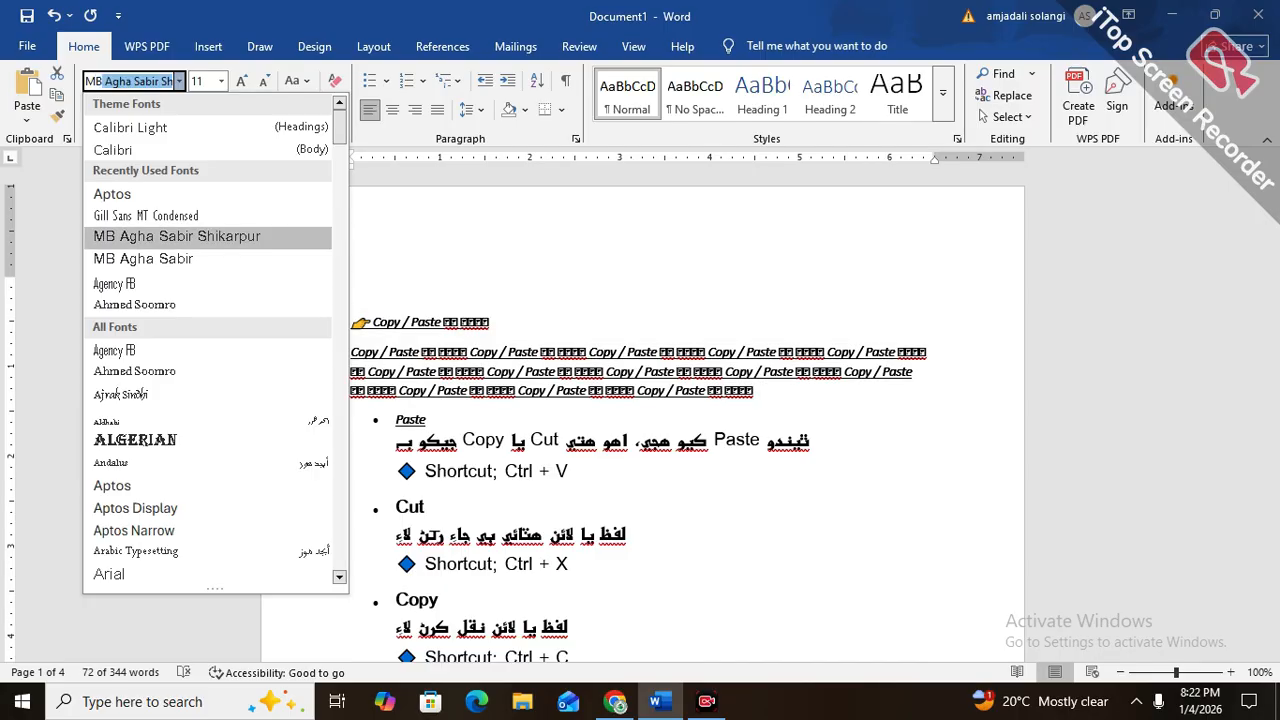
pyautogui.press('Return')
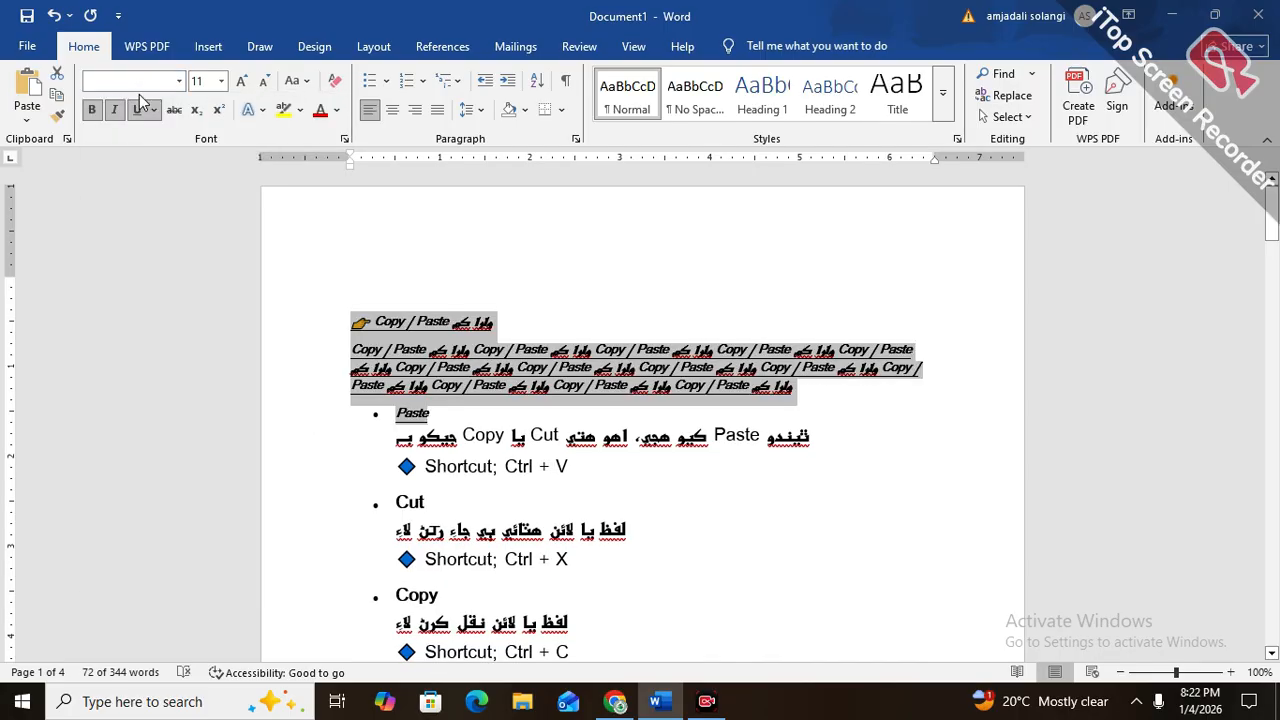
# Color the selected text red and enlarge it two steps to size 14
pyautogui.click(326, 117)
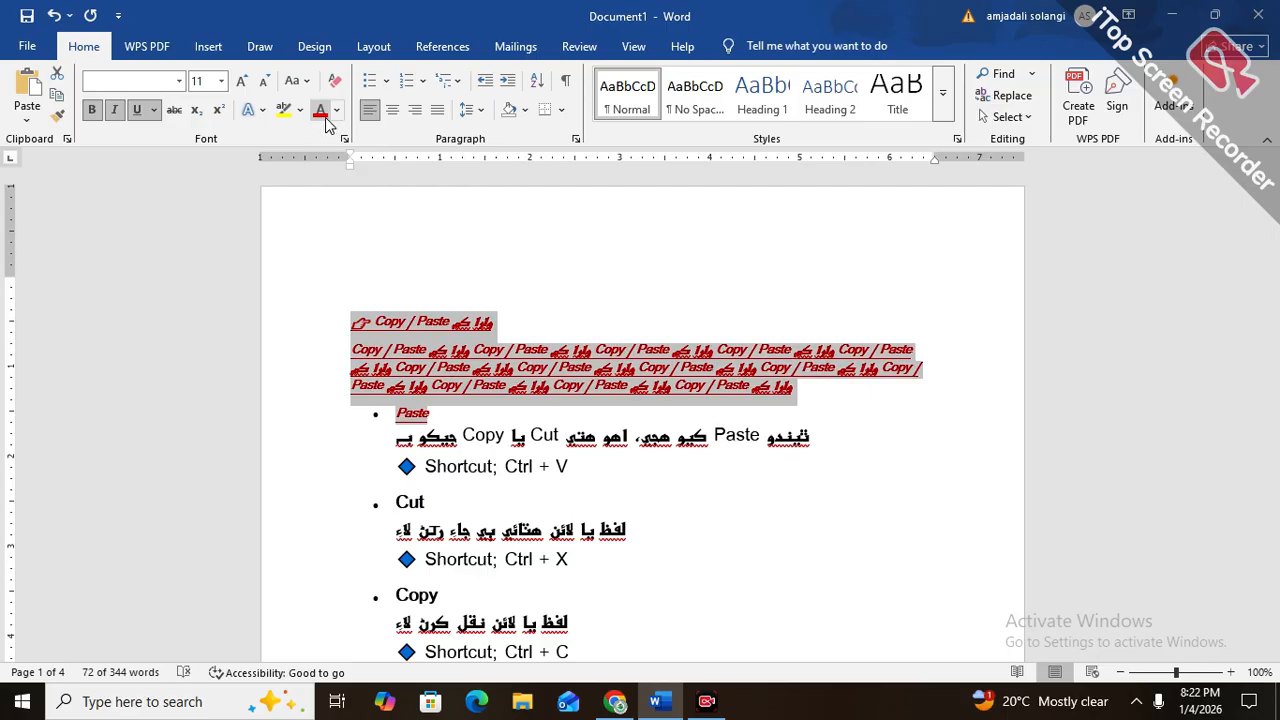
pyautogui.click(243, 82)
pyautogui.click(243, 82)
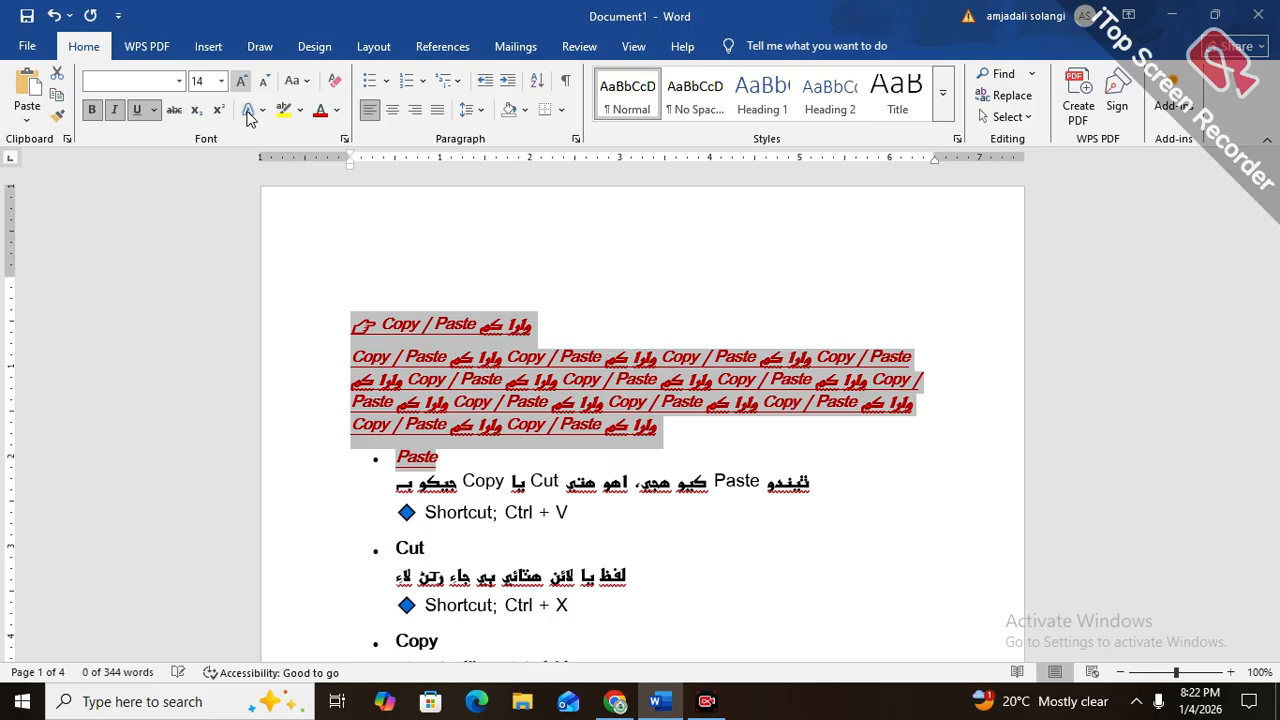
pyautogui.click(455, 423)
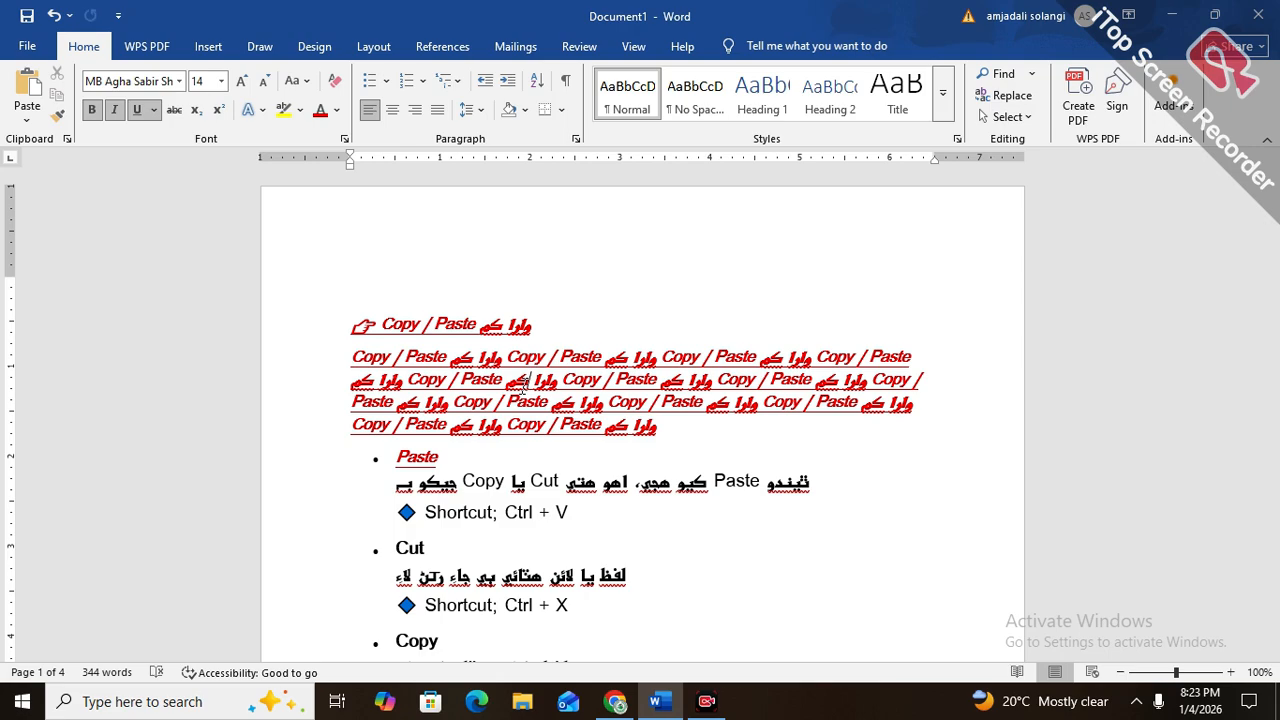
# Copy the red paragraph's formatting with Format Painter onto the description line under the "Cut" bullet
pyautogui.scroll(-3, 555, 455)
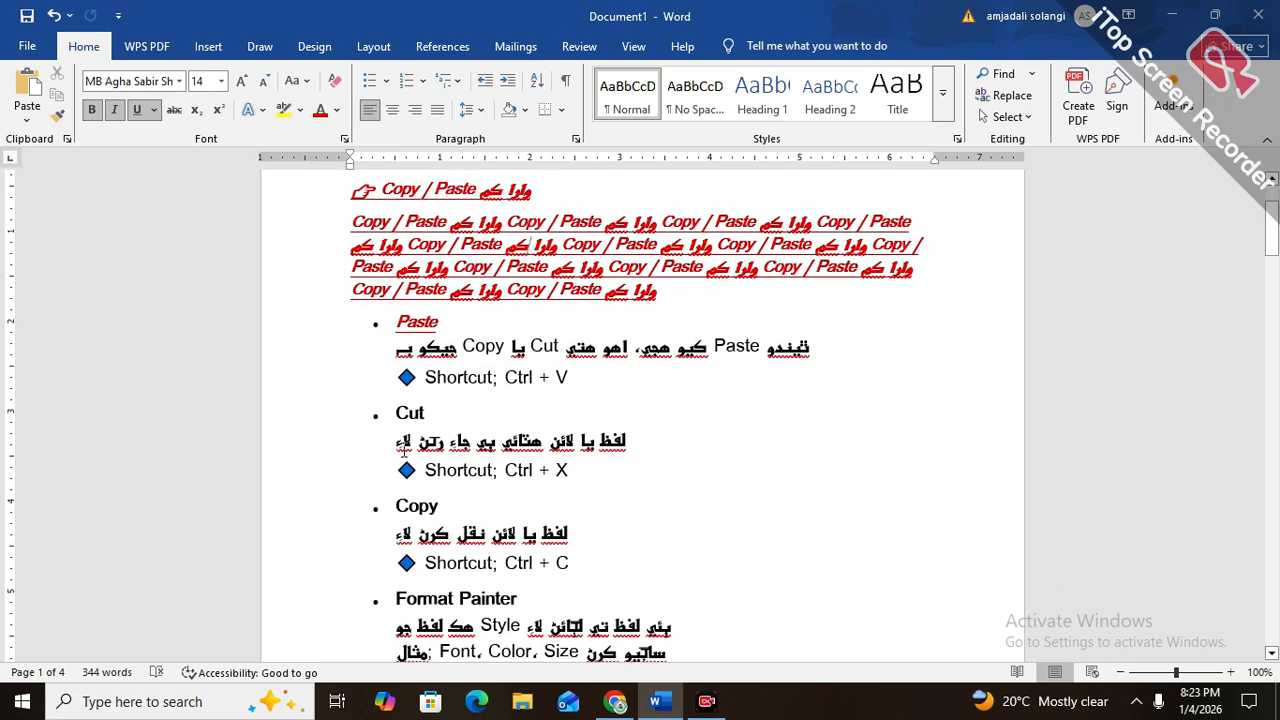
pyautogui.moveTo(396, 447); pyautogui.dragTo(628, 441)
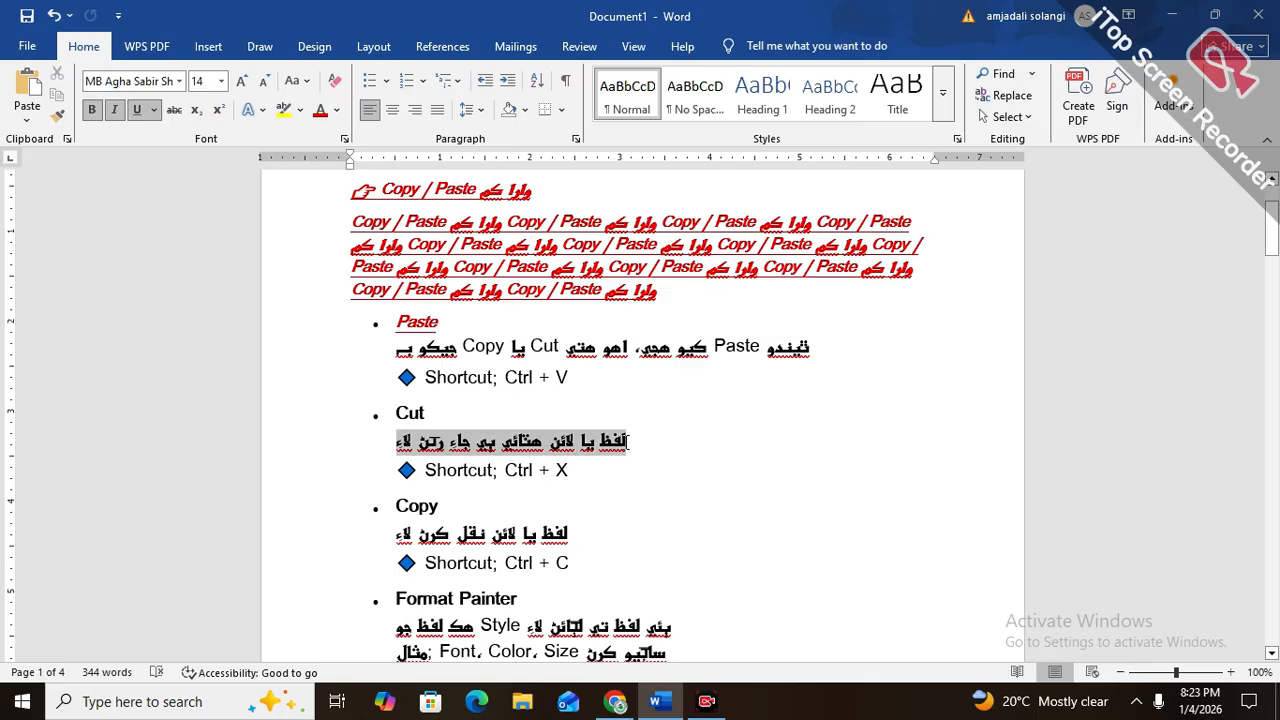
pyautogui.click(532, 266)
pyautogui.click(58, 116)
pyautogui.moveTo(650, 446)
pyautogui.mouseDown()
pyautogui.moveTo(612, 444)
pyautogui.moveTo(661, 438)
pyautogui.moveTo(626, 444)
pyautogui.mouseUp()
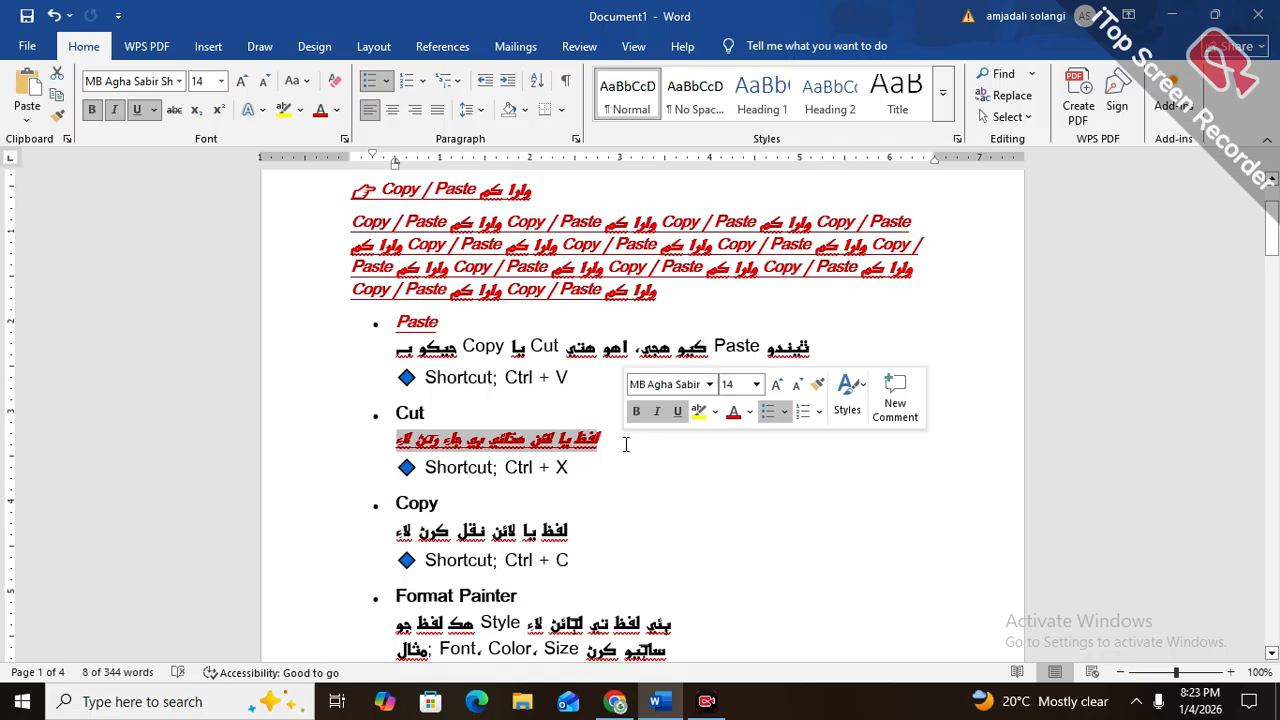
# Use Format Painter to apply the red paragraph's formatting to the "Shortcut; Ctrl + X" line
pyautogui.click(515, 262)
pyautogui.click(57, 116)
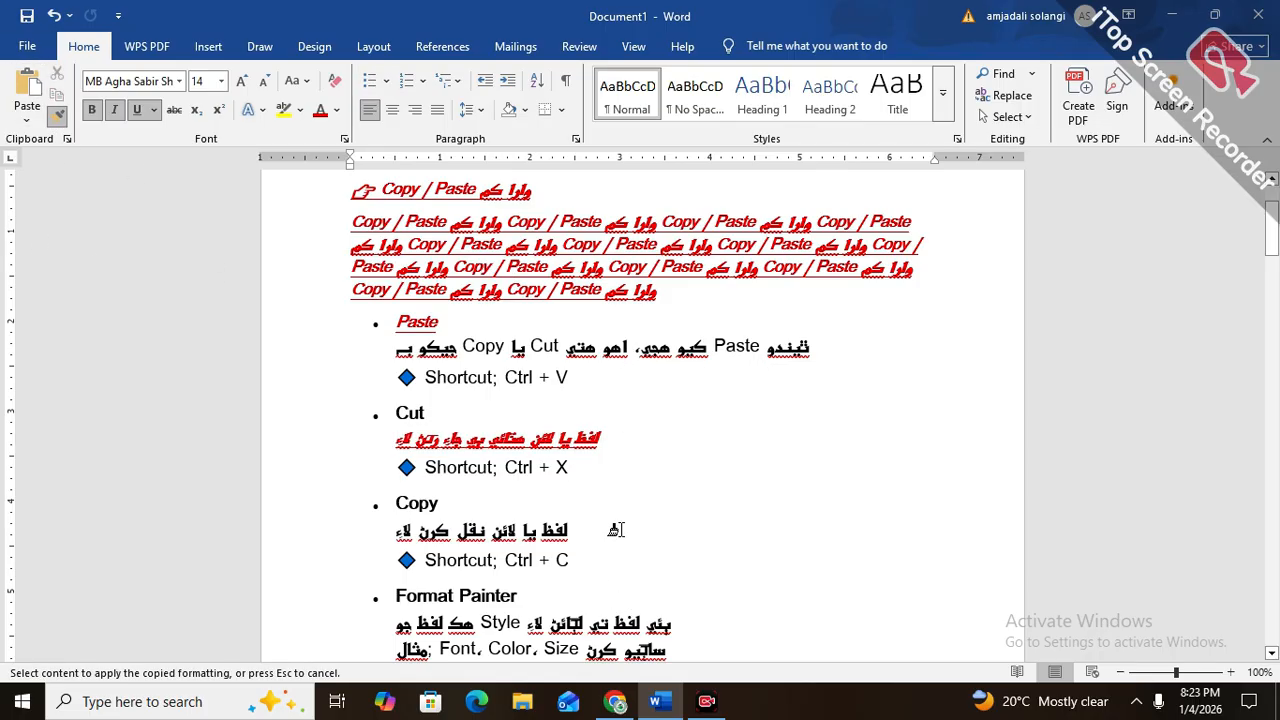
pyautogui.moveTo(570, 470)
pyautogui.mouseDown()
pyautogui.moveTo(466, 470)
pyautogui.moveTo(474, 478)
pyautogui.mouseUp()
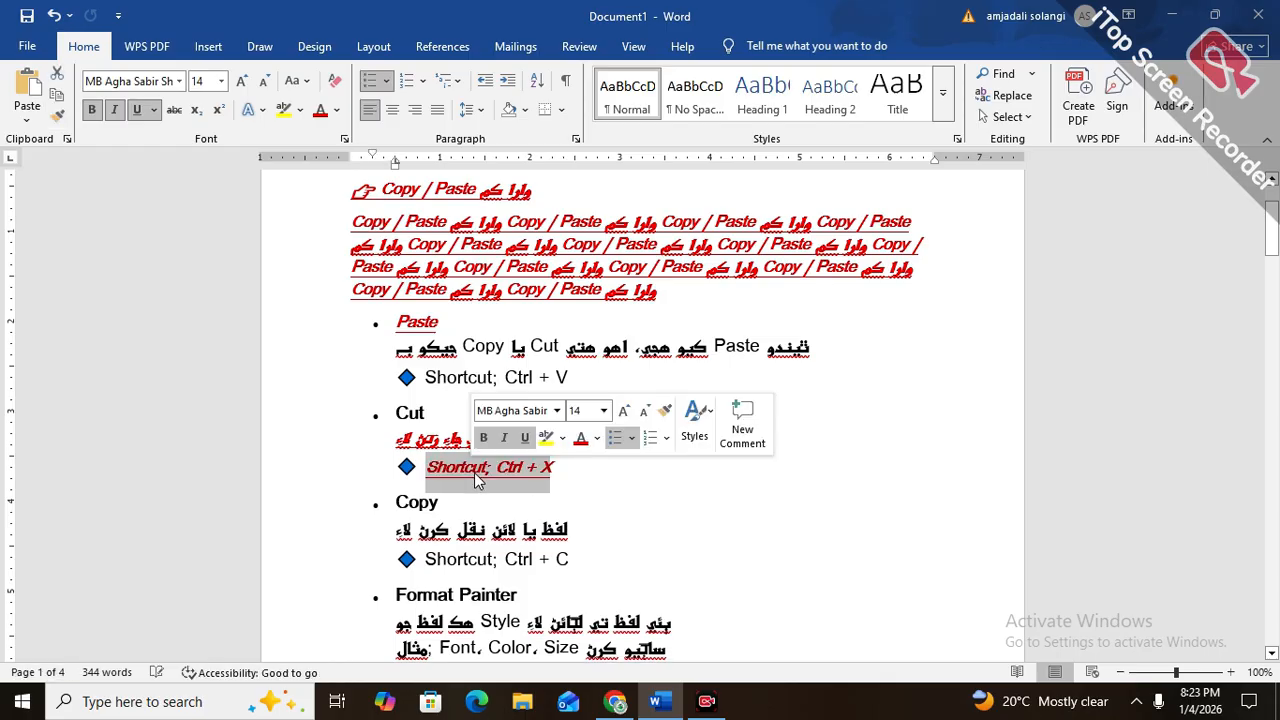
# Select the repeated "Copy / Paste" paragraph below the first heading and toggle bold, leaving it off
pyautogui.click(377, 305)
pyautogui.scroll(2, 350, 246)
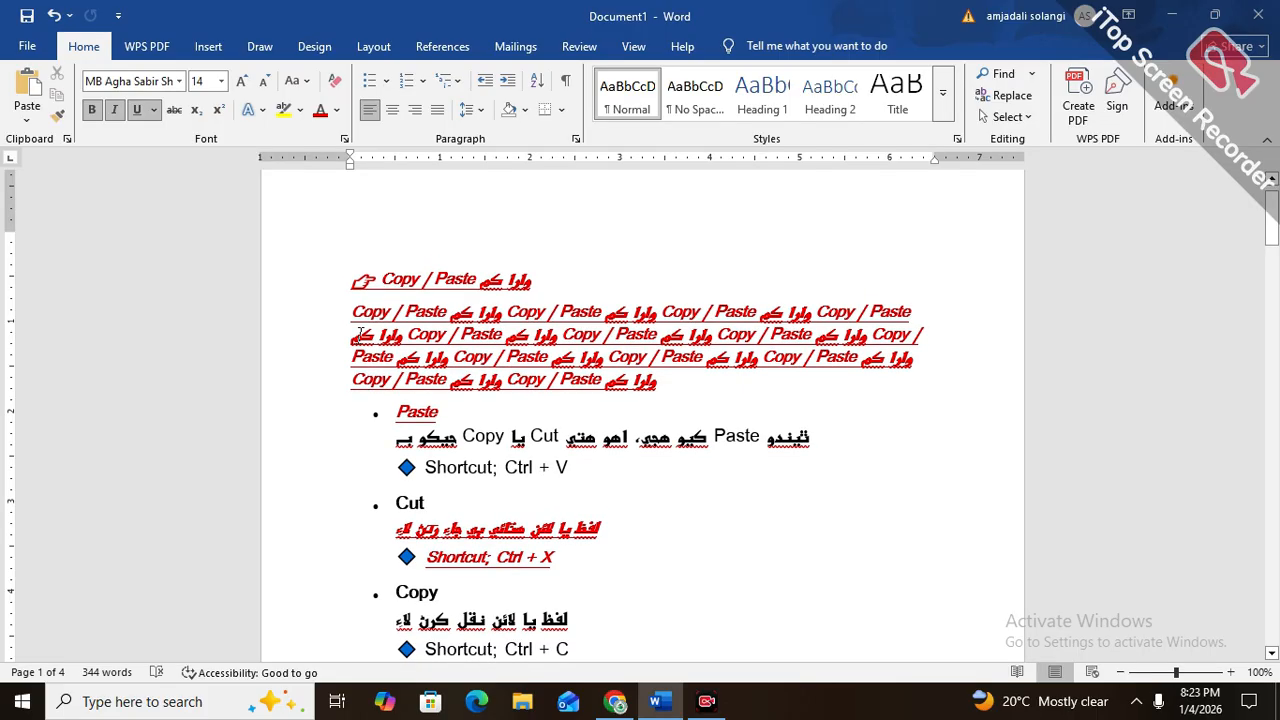
pyautogui.moveTo(357, 312); pyautogui.dragTo(724, 374)
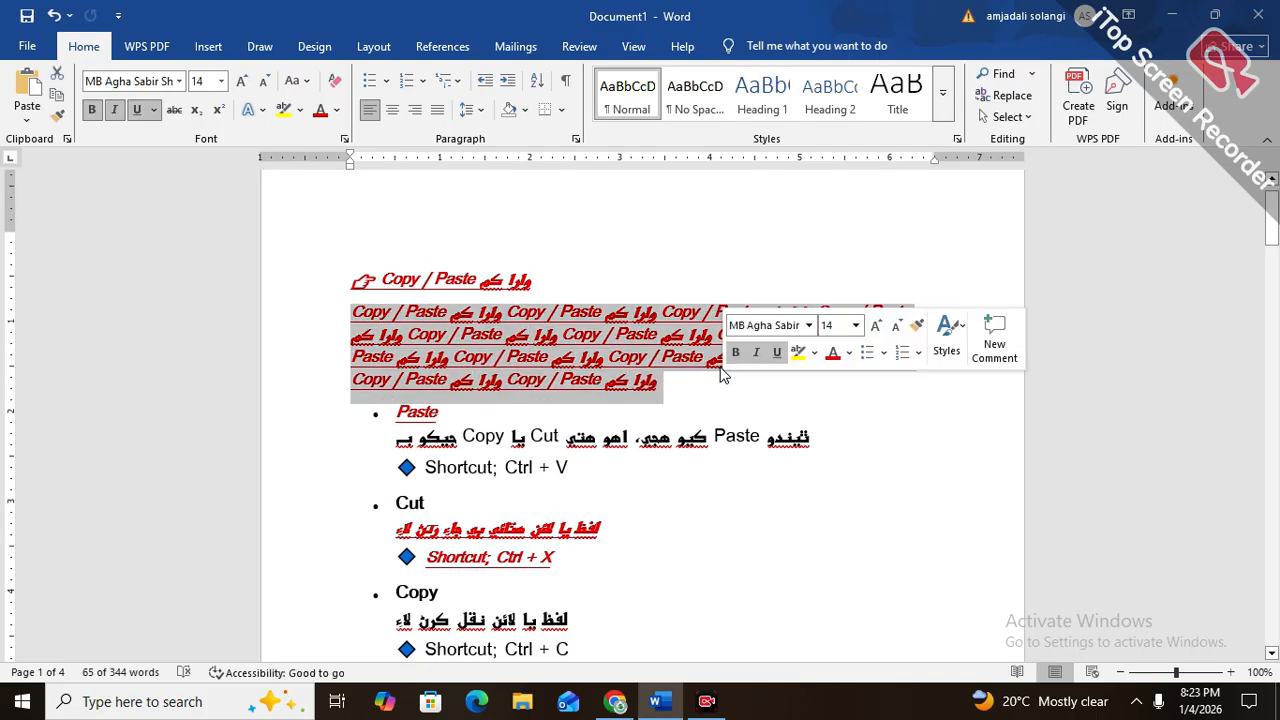
pyautogui.hotkey('ctrl', 'b')
pyautogui.hotkey('ctrl', 'b')
pyautogui.hotkey('ctrl', 'b')
pyautogui.hotkey('ctrl', 'b')
pyautogui.hotkey('ctrl', 'b')
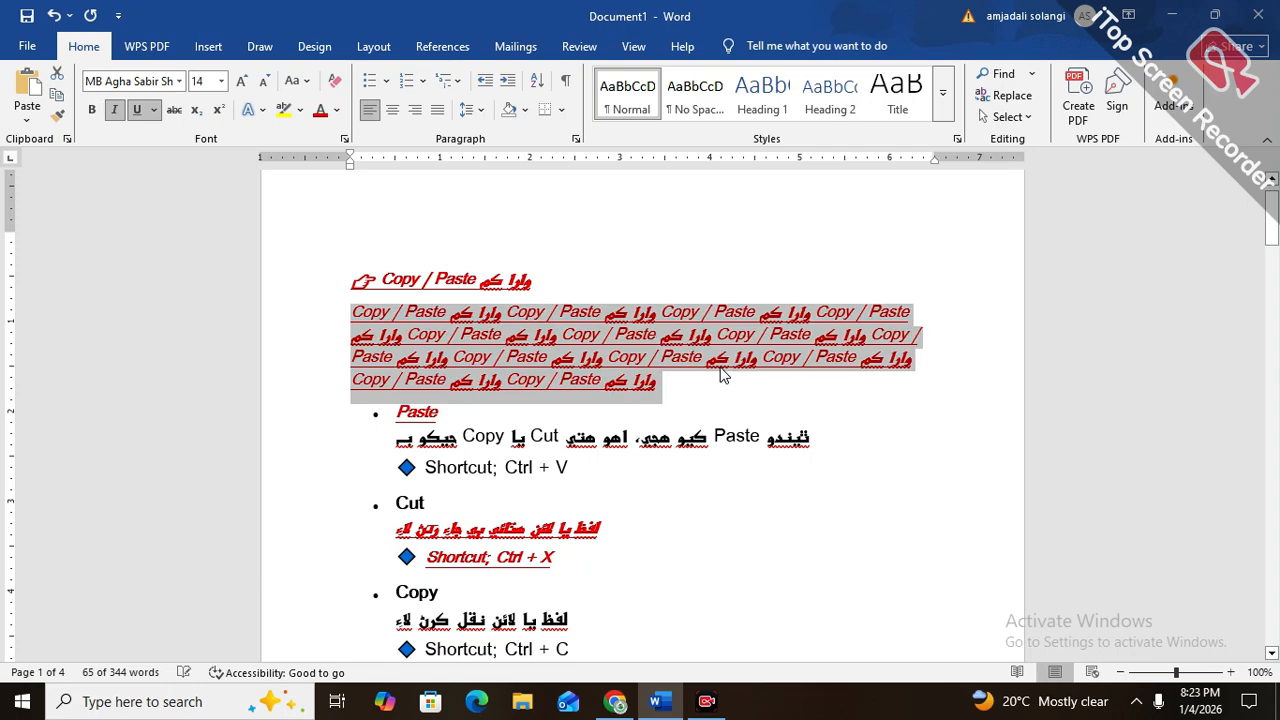
# Toggle italic on the selected paragraph until it is off, and switch its underline off and on again
pyautogui.hotkey('ctrl', 'i')
pyautogui.hotkey('ctrl', 'i')
pyautogui.hotkey('ctrl', 'i')
pyautogui.hotkey('ctrl', 'u')
pyautogui.hotkey('ctrl', 'u')
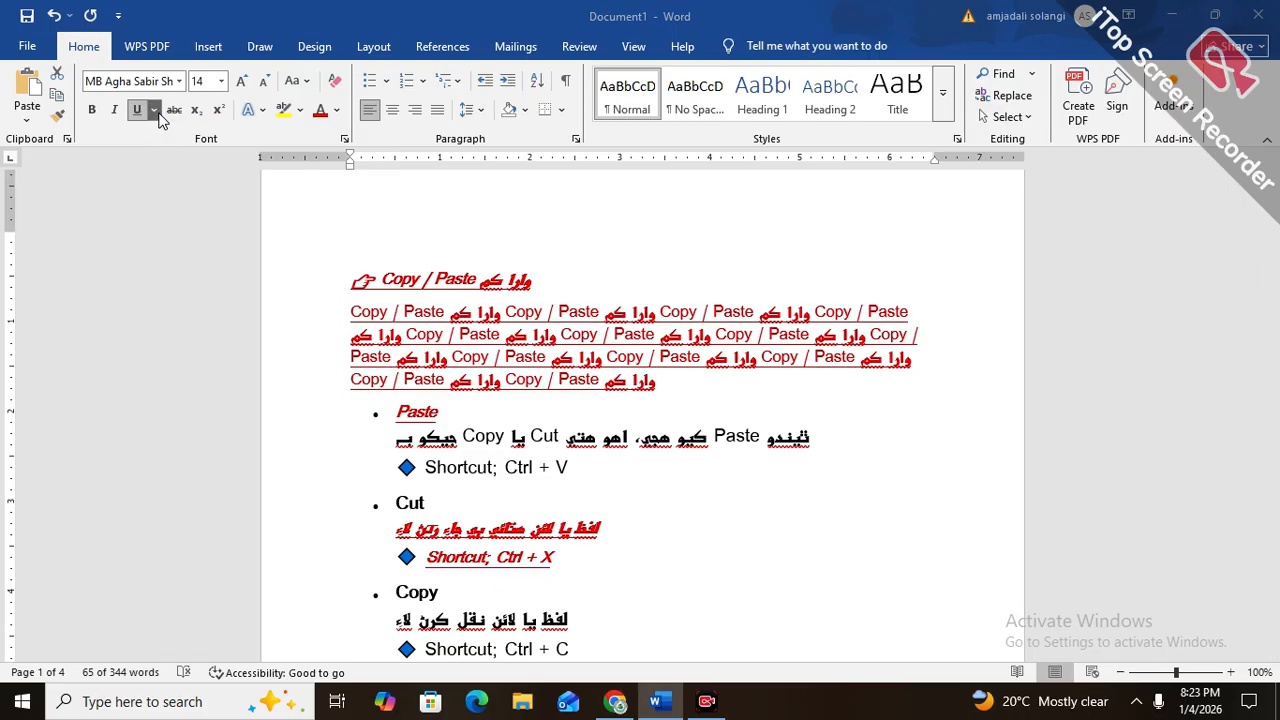
# Apply the Words only underline style to the selected paragraph and view its settings in the Font dialog
pyautogui.click(893, 352)
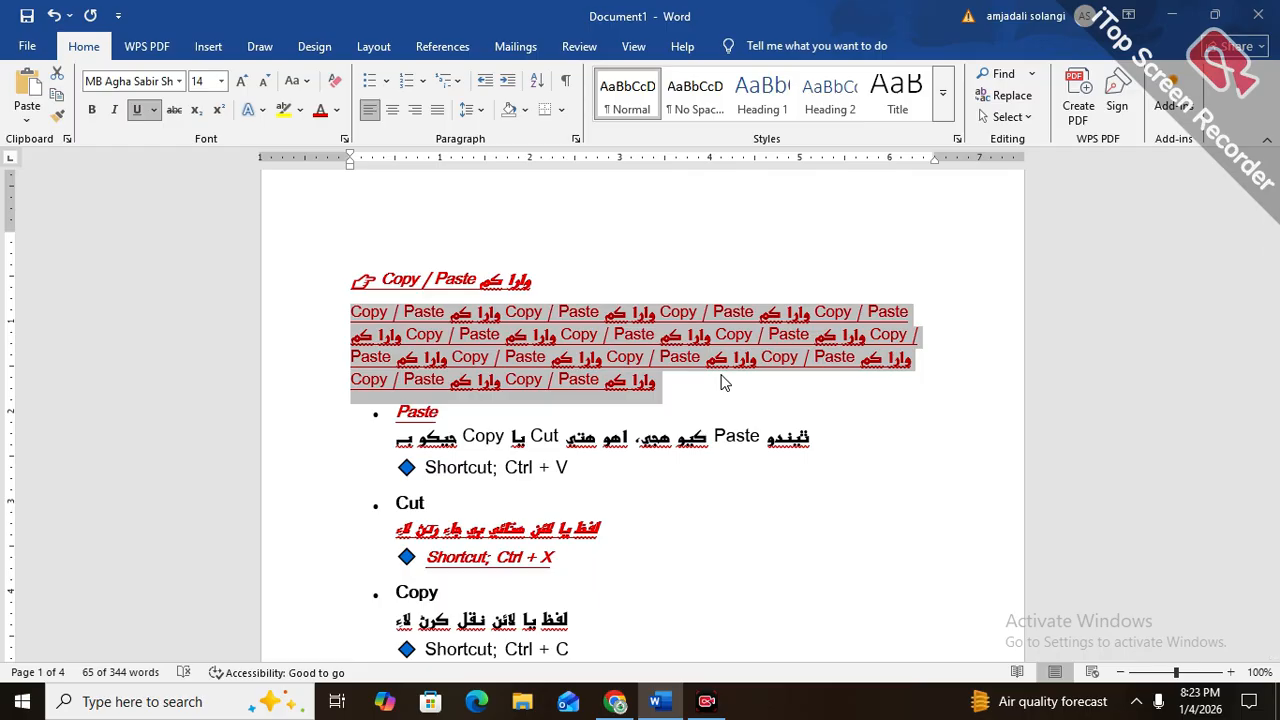
pyautogui.hotkey('ctrl', 'u')
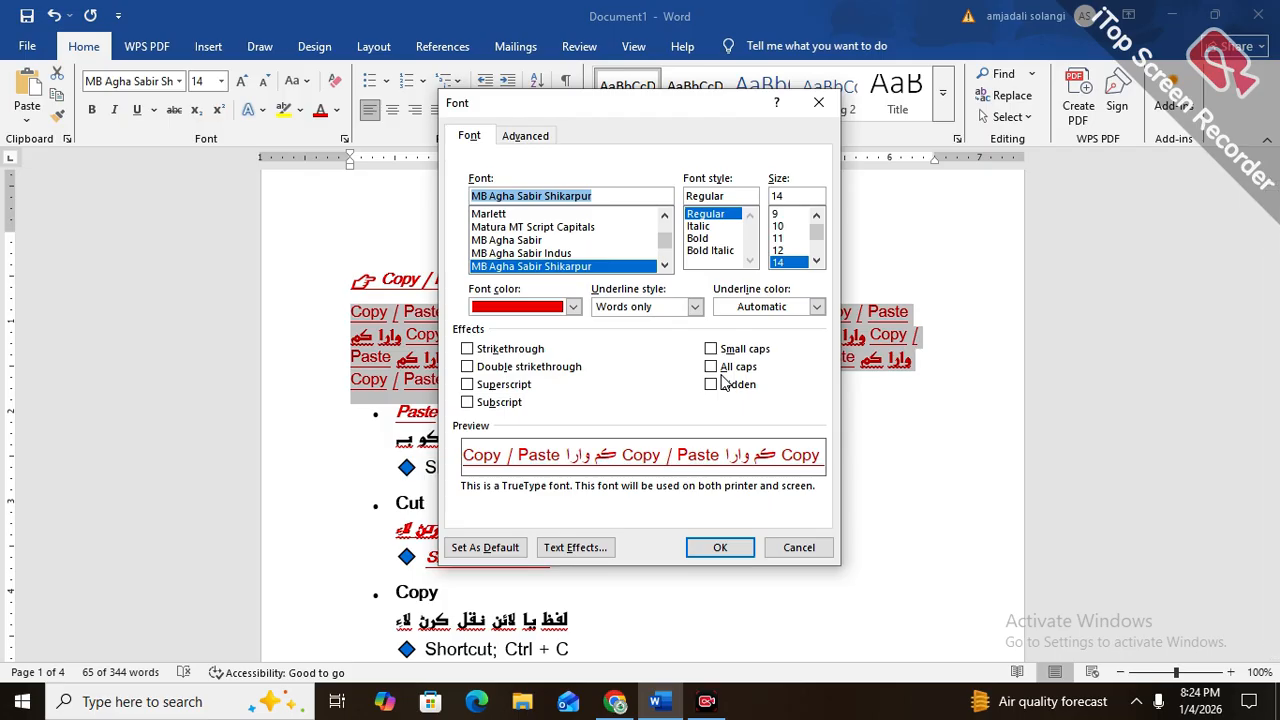
pyautogui.press('Escape')
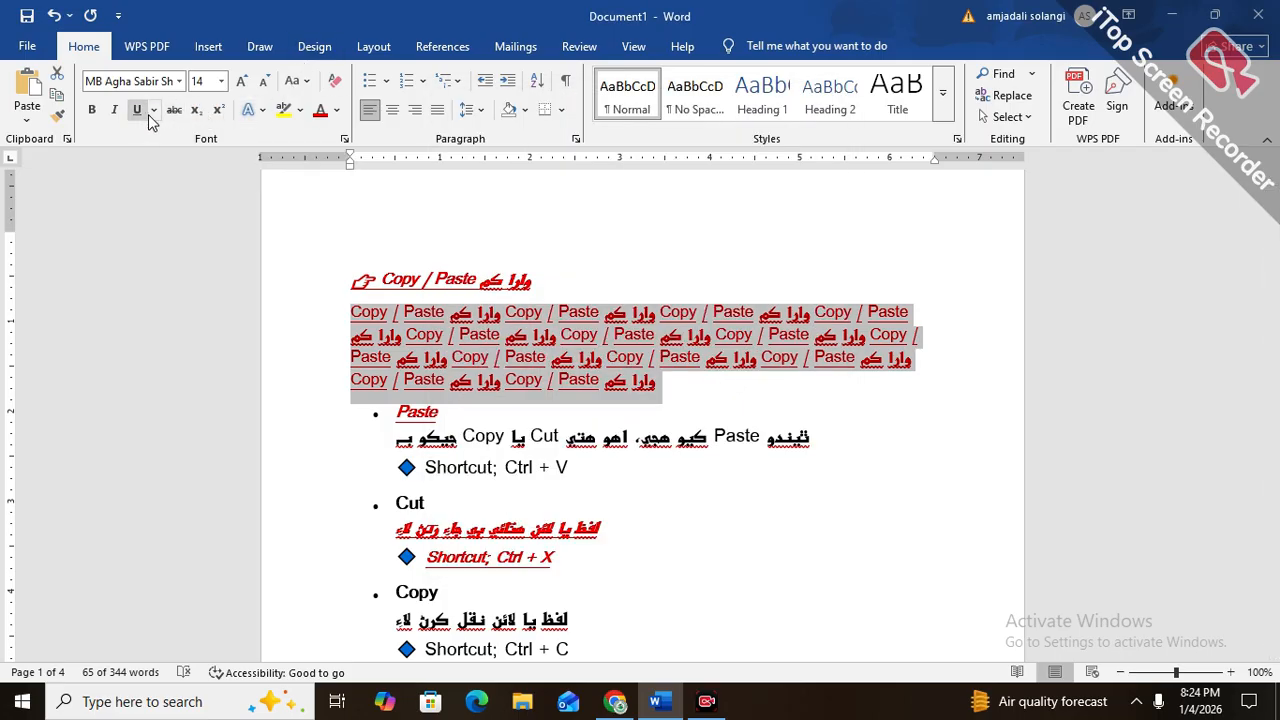
# Strike through the selected paragraph and try a double and a wavy underline on it
pyautogui.click(173, 110)
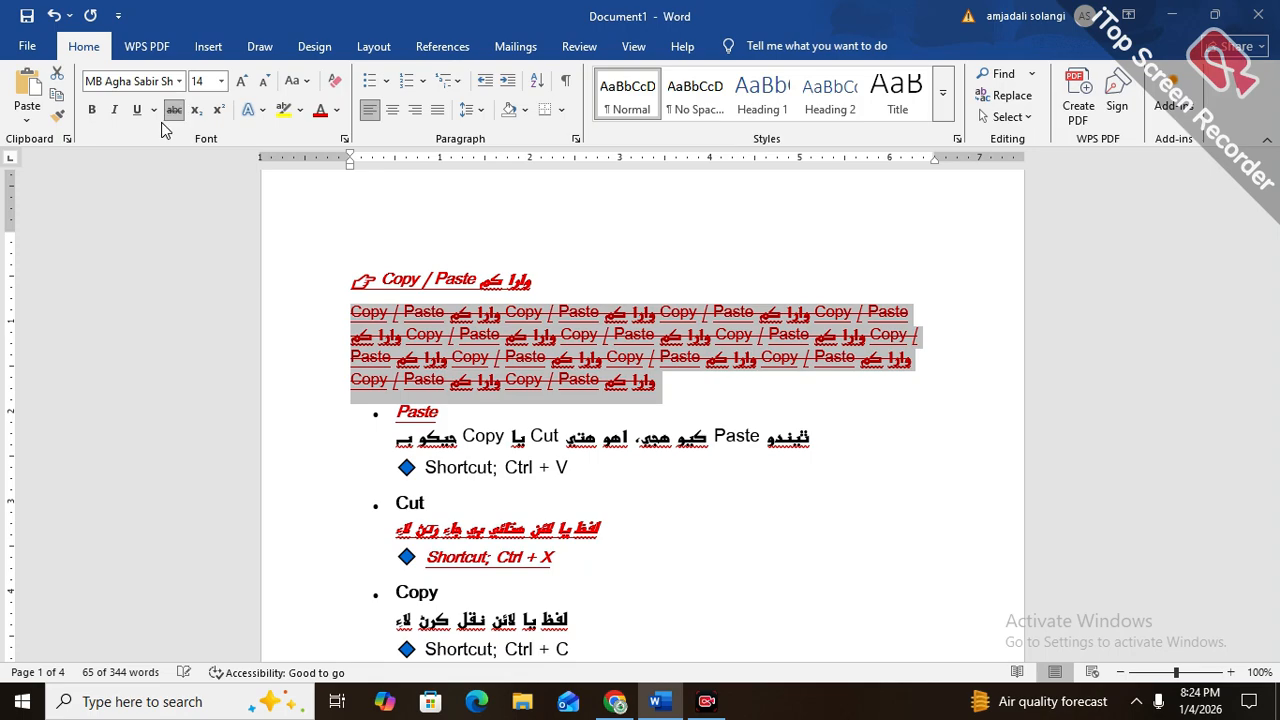
pyautogui.click(151, 110)
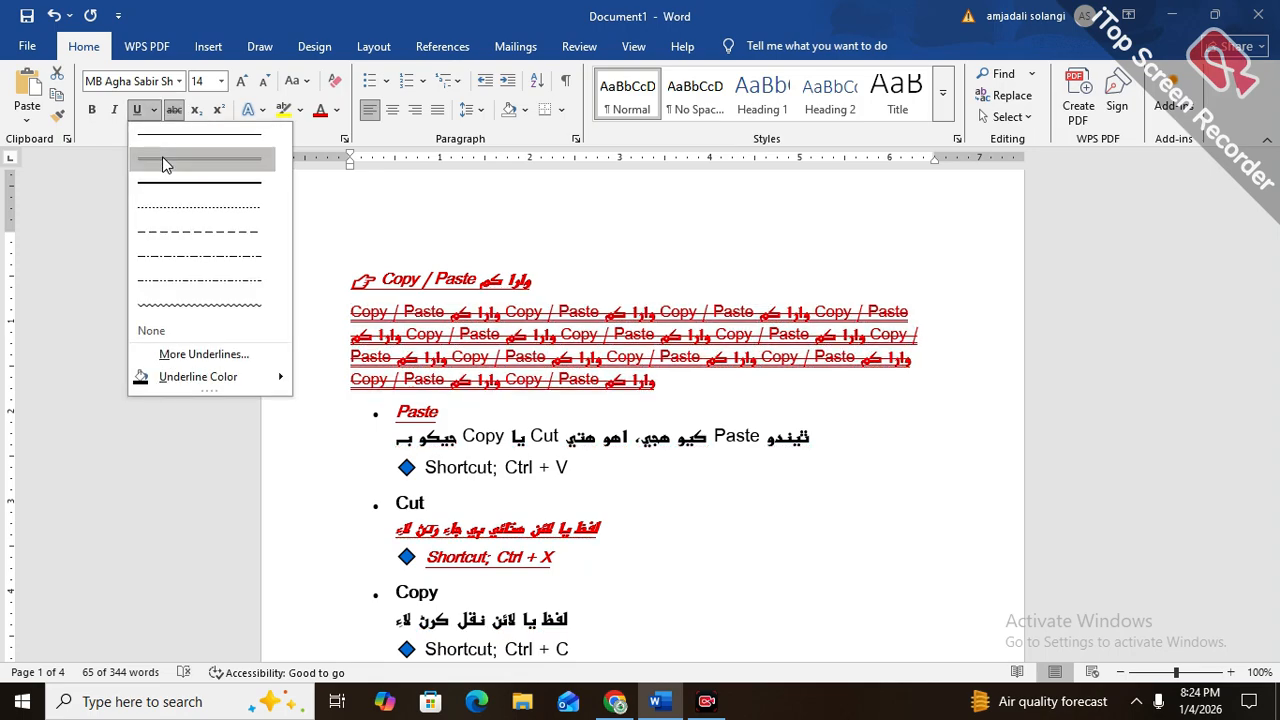
pyautogui.click(163, 160)
pyautogui.click(153, 110)
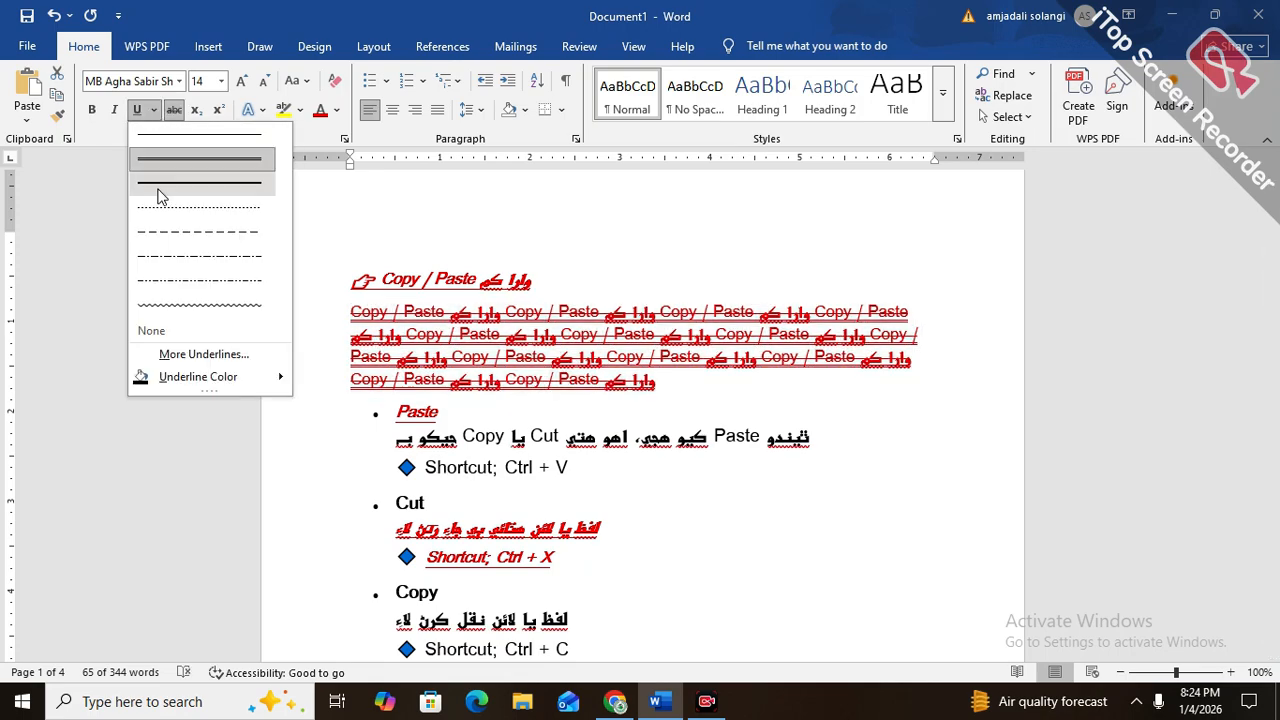
pyautogui.click(172, 302)
# Clear the paragraph's strikethrough and try a thick underline before setting a double underline
pyautogui.click(158, 110)
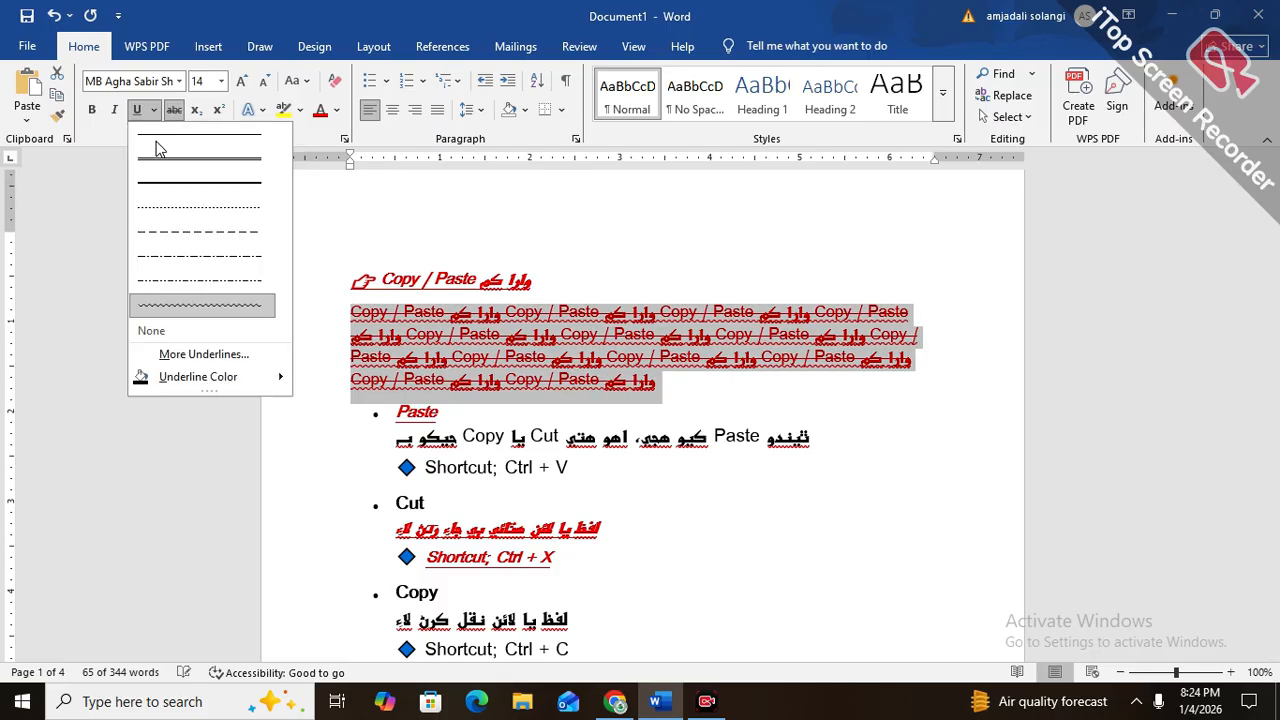
pyautogui.click(165, 178)
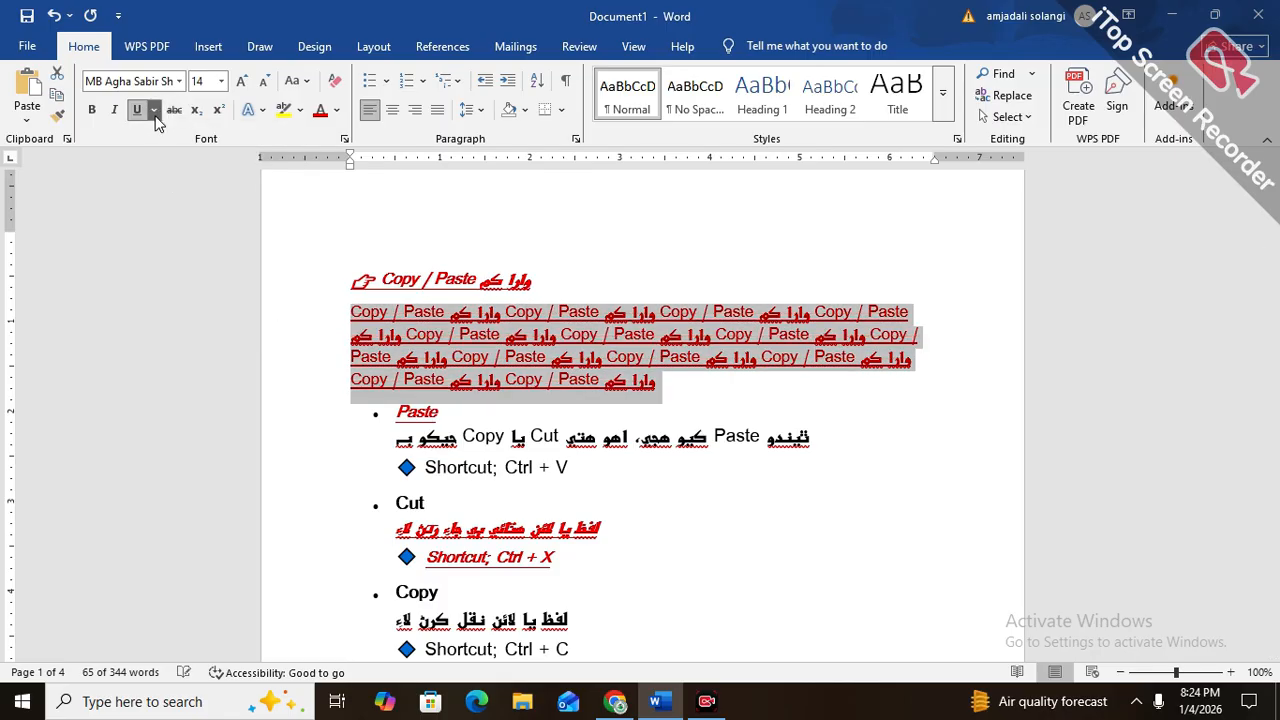
pyautogui.click(154, 111)
pyautogui.click(163, 159)
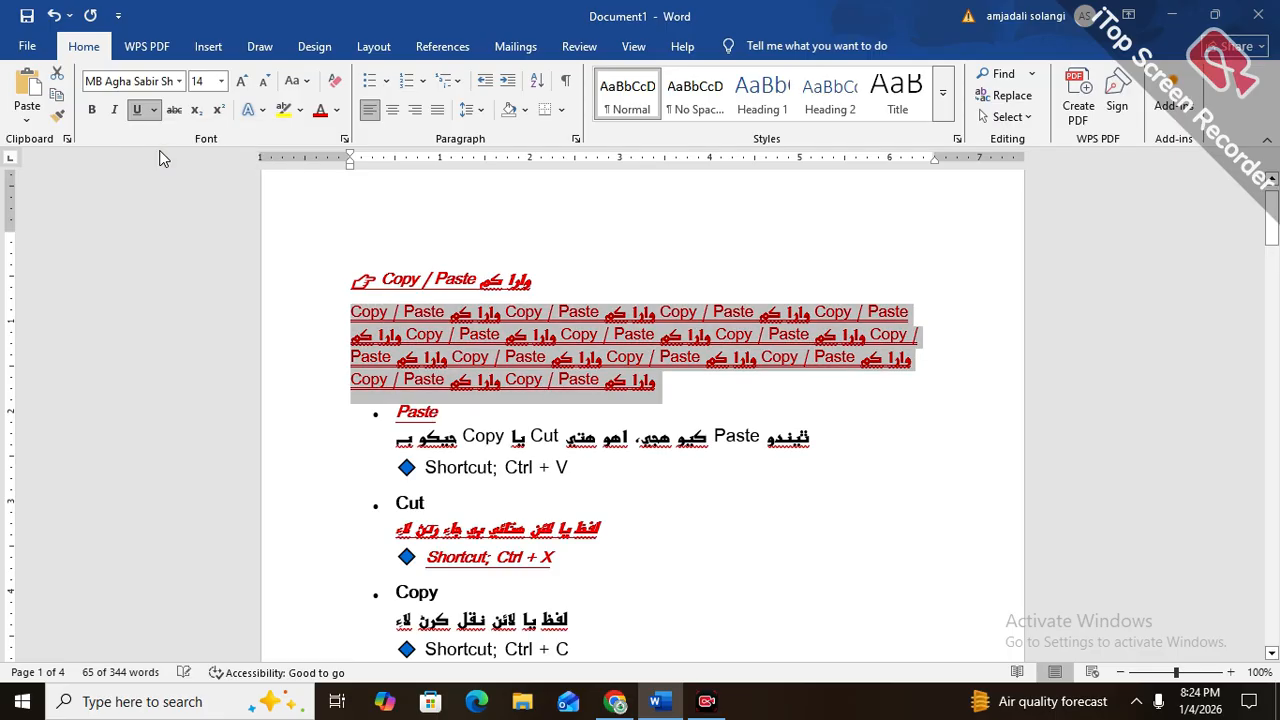
# Try single and double underline styles on the selected paragraph, settling on a single underline
pyautogui.click(155, 111)
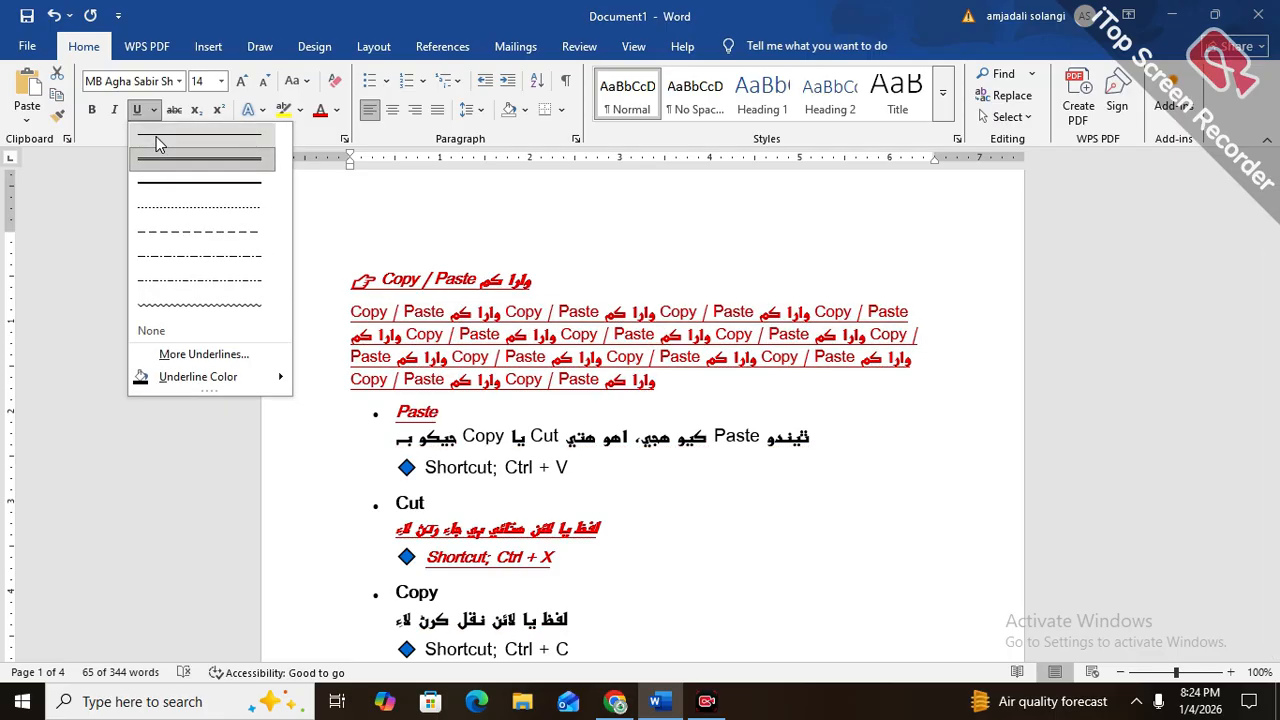
pyautogui.click(156, 136)
pyautogui.click(154, 111)
pyautogui.click(166, 155)
pyautogui.click(151, 111)
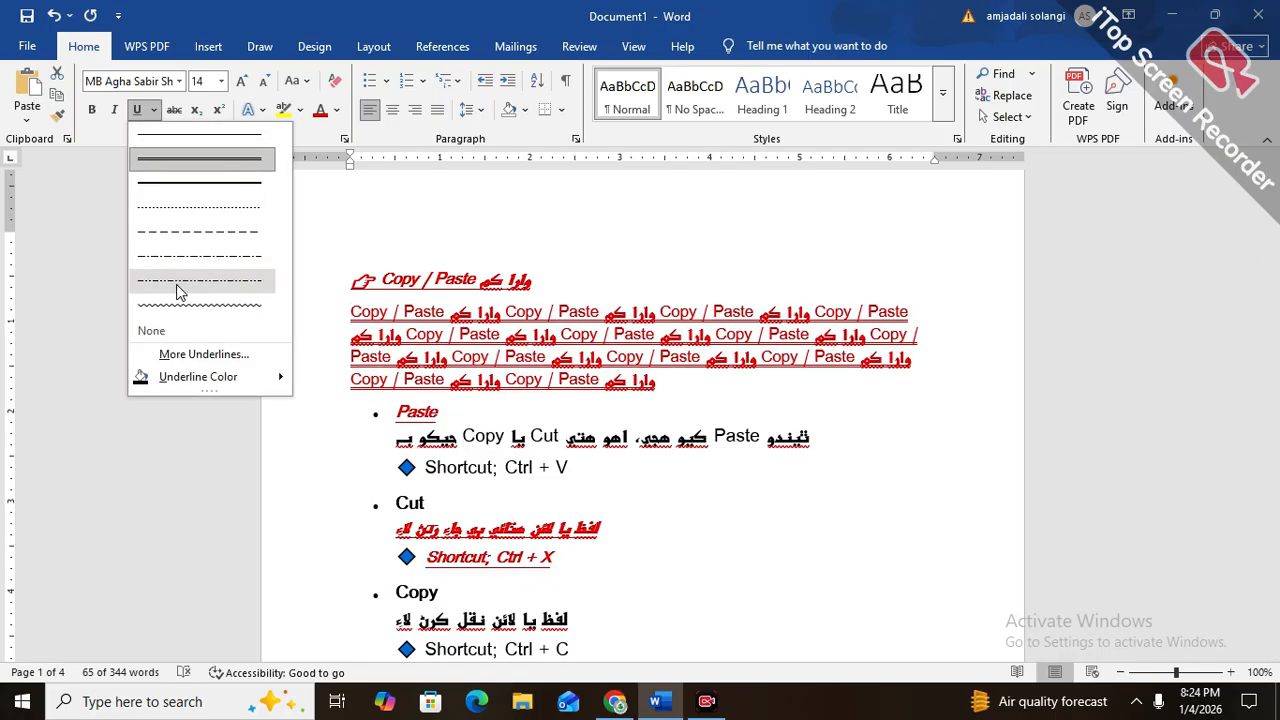
pyautogui.click(160, 159)
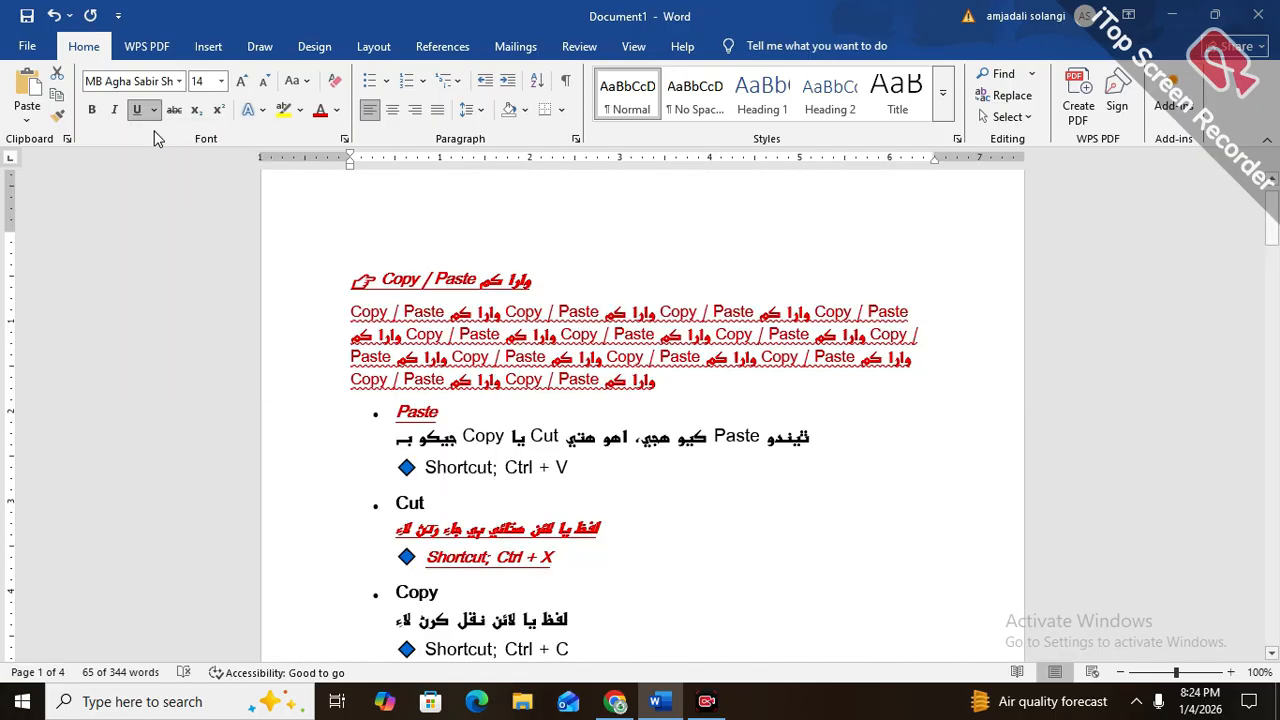
# View the selected paragraph's settings in the Font dialog and apply strikethrough to the paragraph
pyautogui.hotkey('ctrl', 'd')
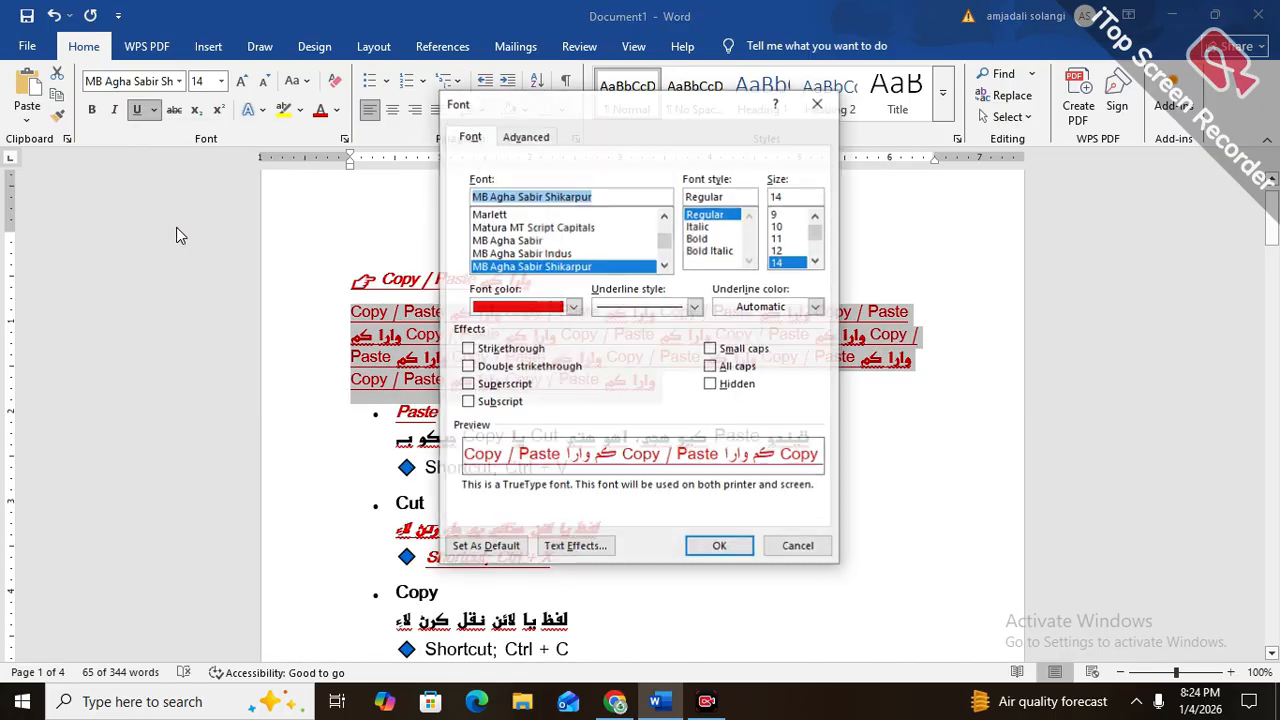
pyautogui.press('Escape')
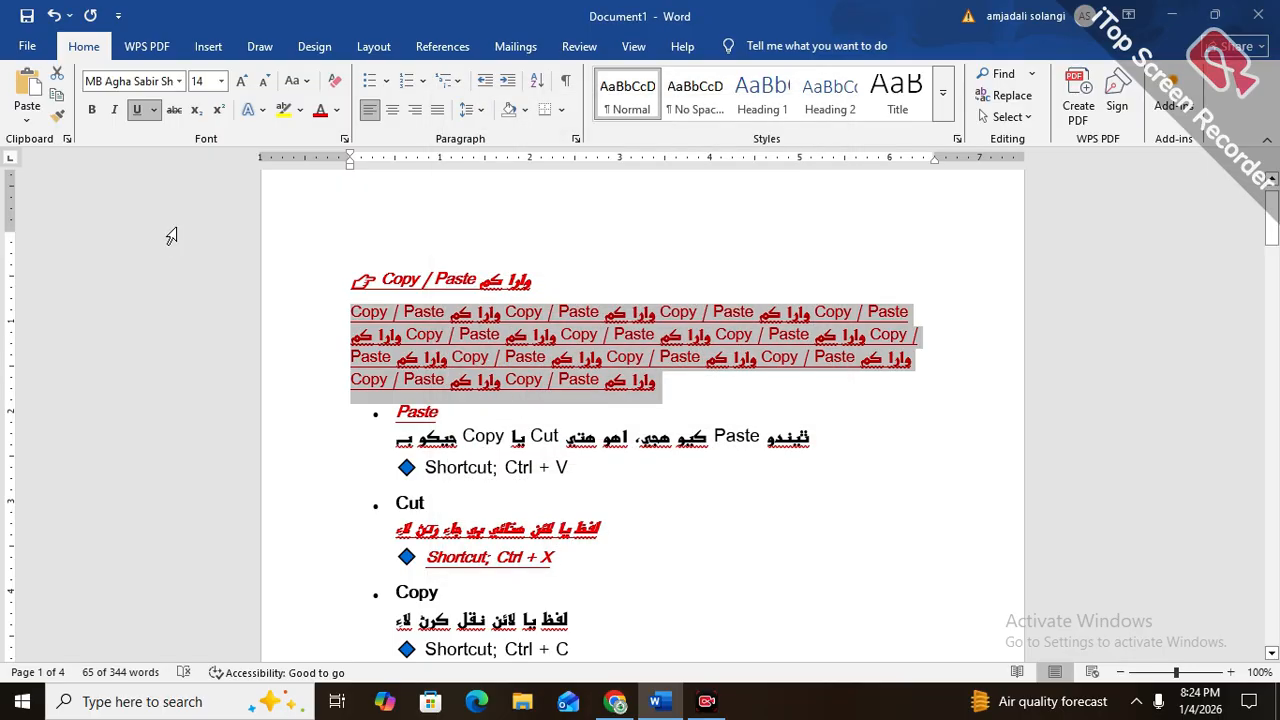
pyautogui.hotkey('ctrl', 'd')
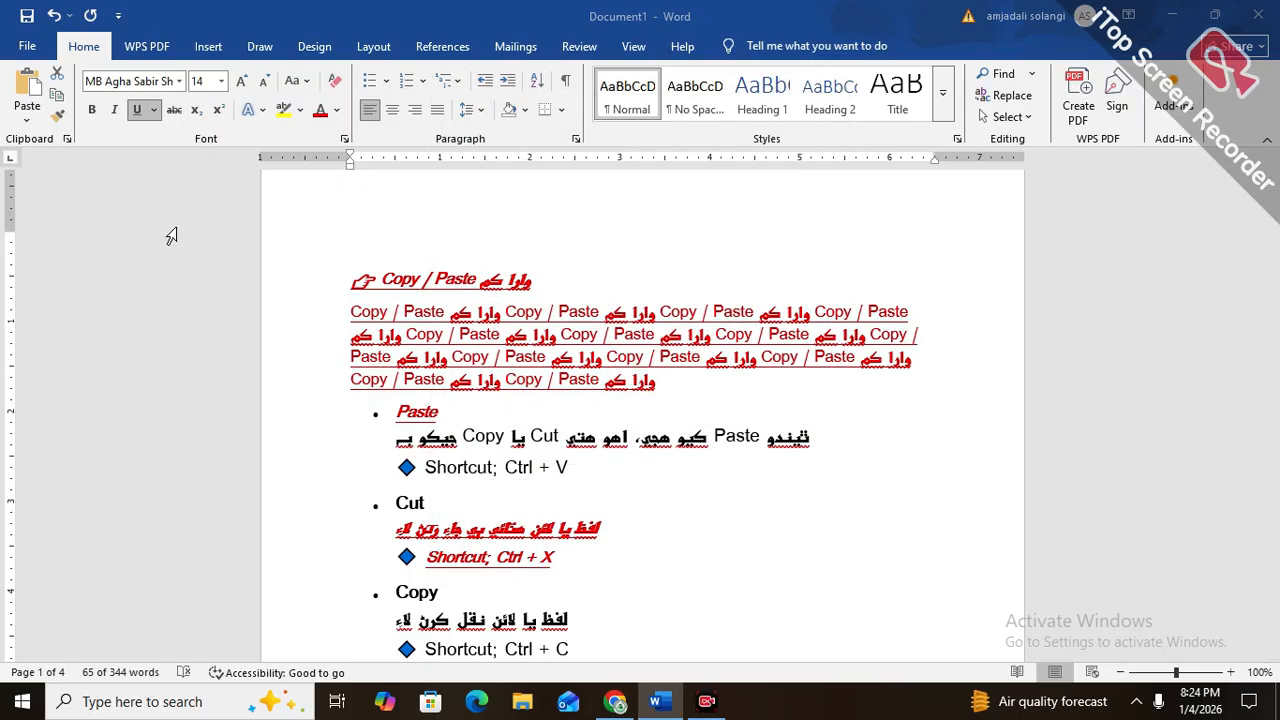
pyautogui.press('Escape')
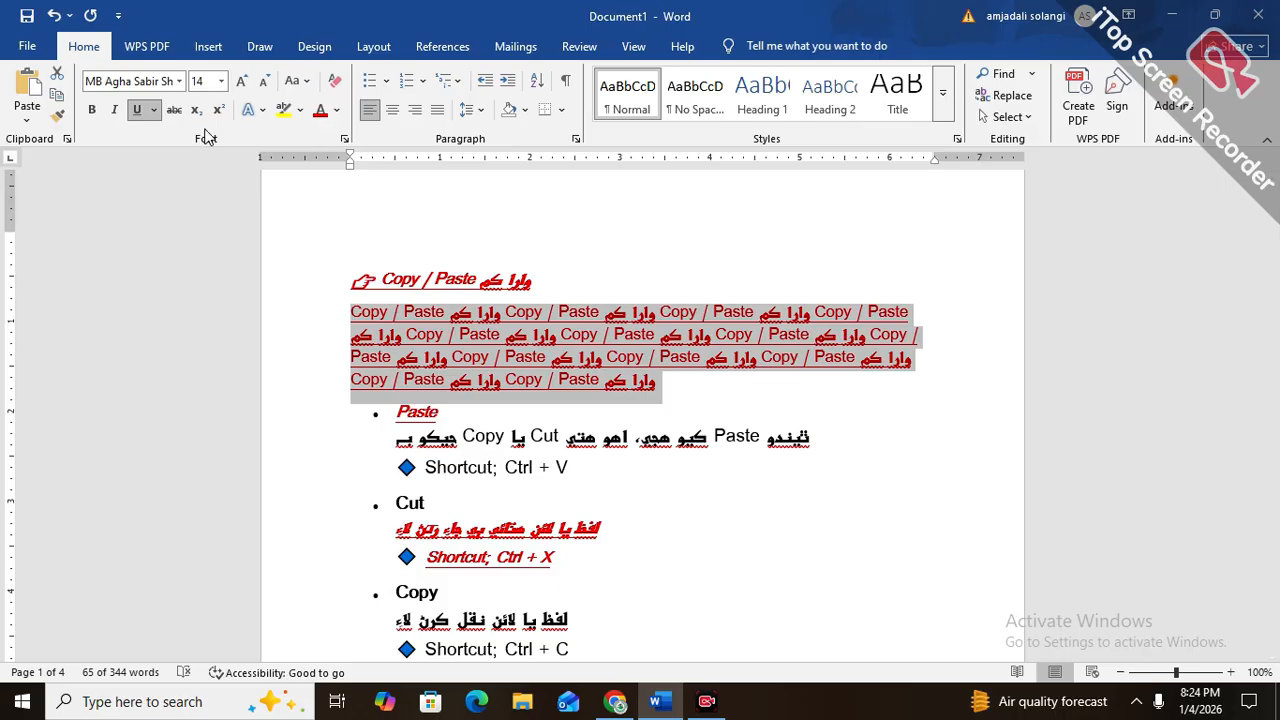
pyautogui.click(172, 110)
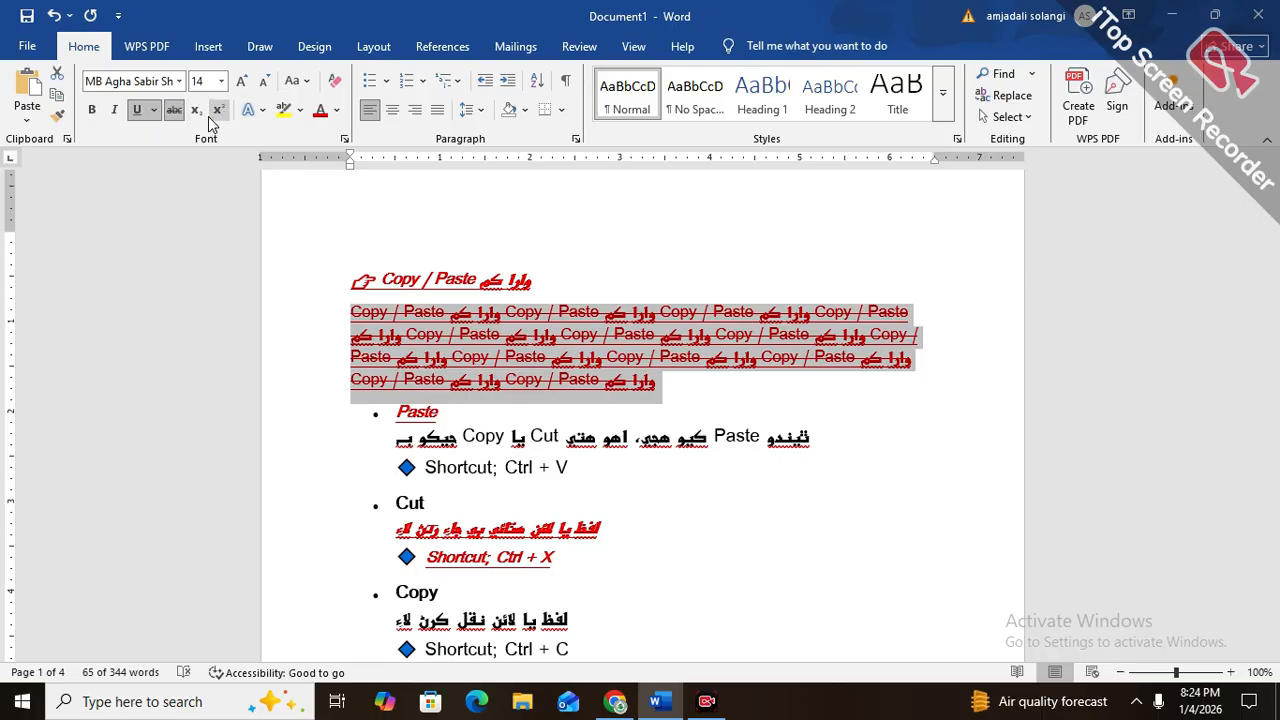
pyautogui.click(700, 549)
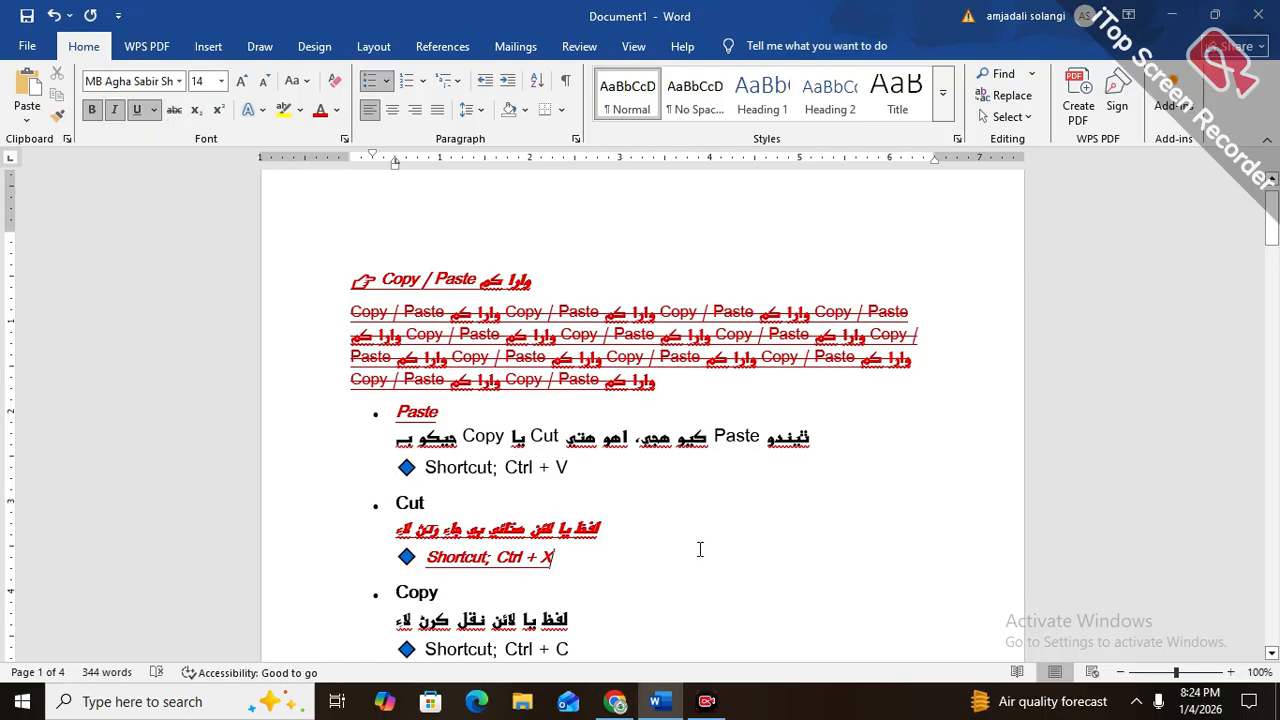
# Add a non-bold bullet below the Copy bullet reading H2o, with the 2 in superscript
pyautogui.click(592, 592)
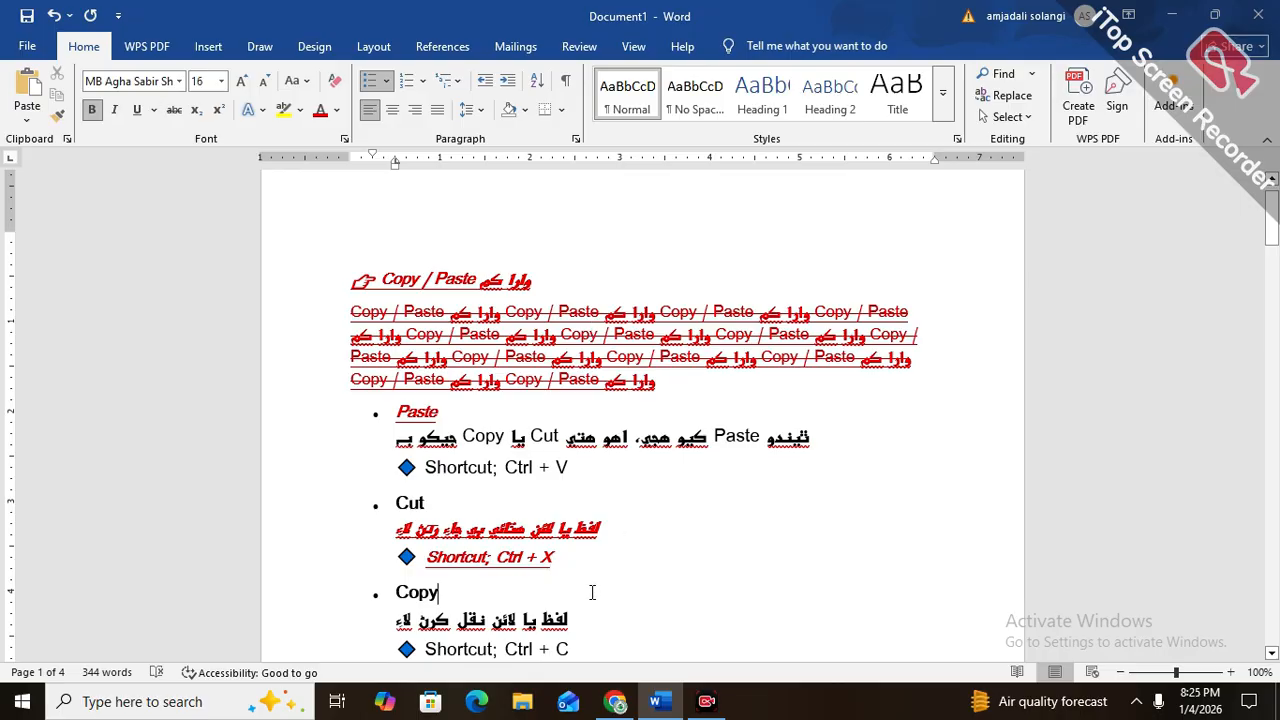
pyautogui.press('Return')
pyautogui.hotkey('ctrl', 'b')
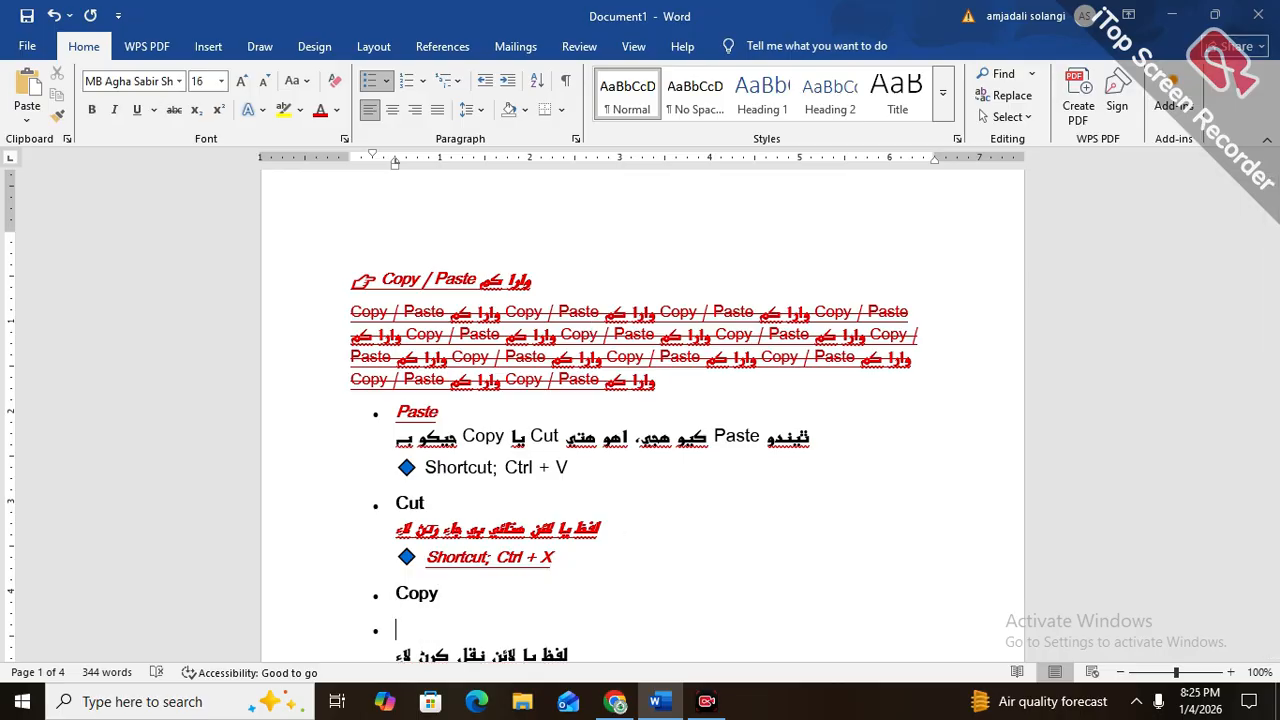
pyautogui.write('H2o')
pyautogui.press('BackSpace')
pyautogui.press('BackSpace')
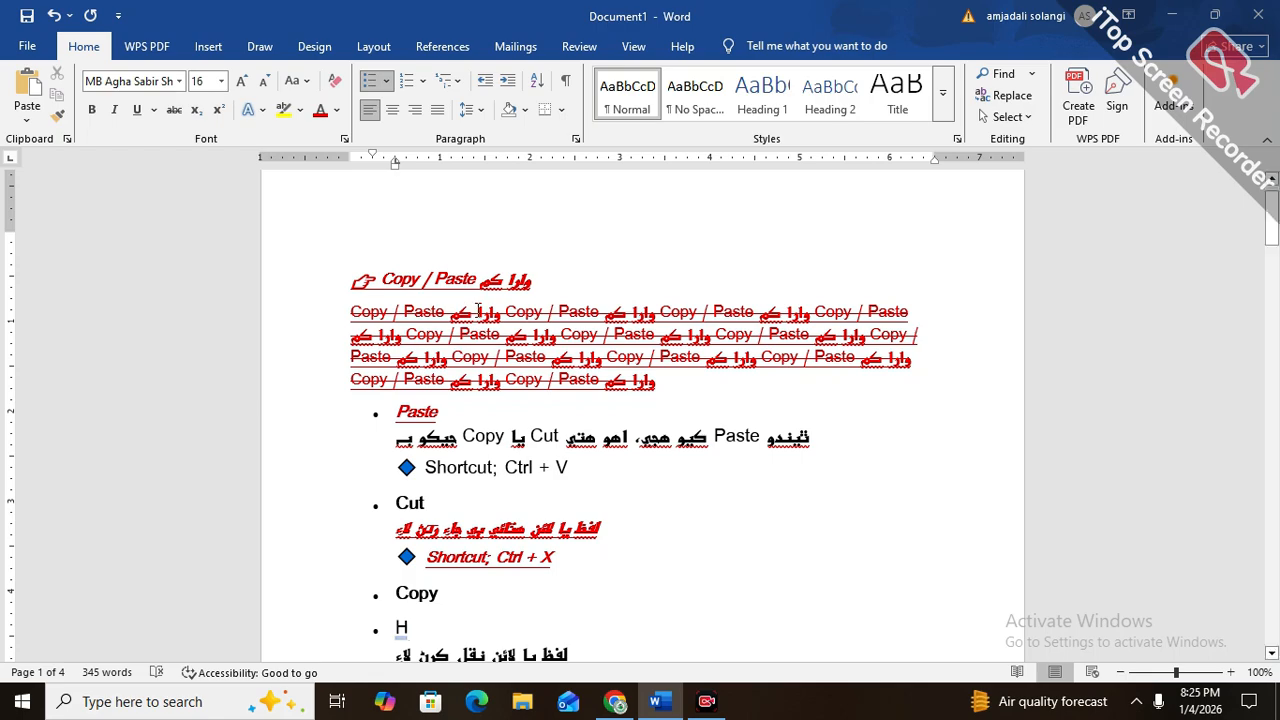
pyautogui.click(196, 118)
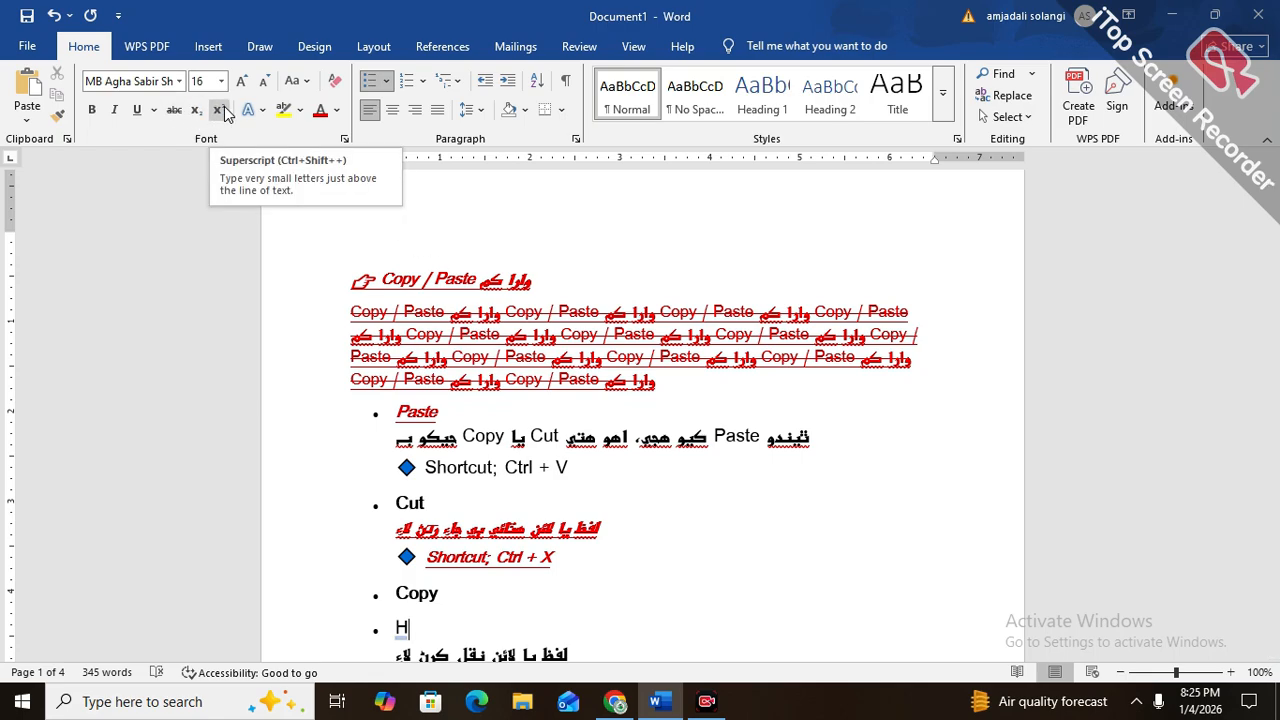
pyautogui.click(224, 106)
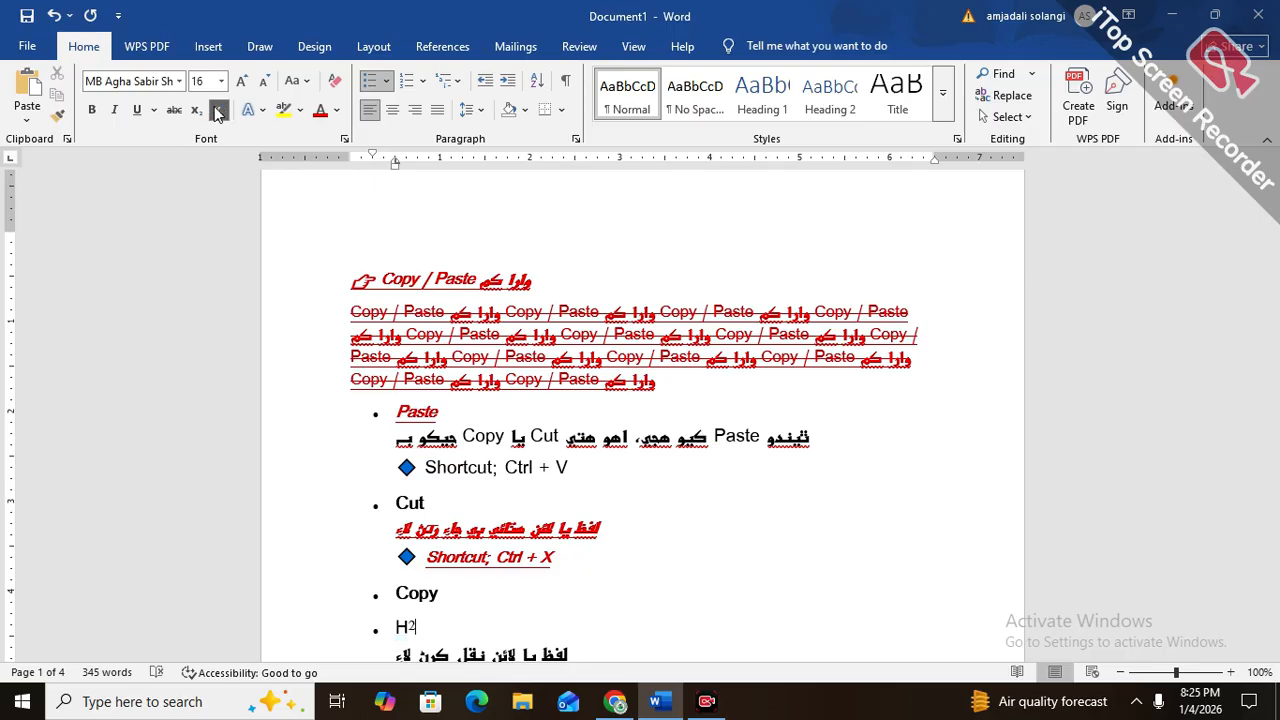
pyautogui.click(221, 111)
pyautogui.write('o')
# Add another bullet below it reading H2o, with the 2 in subscript
pyautogui.press('Return')
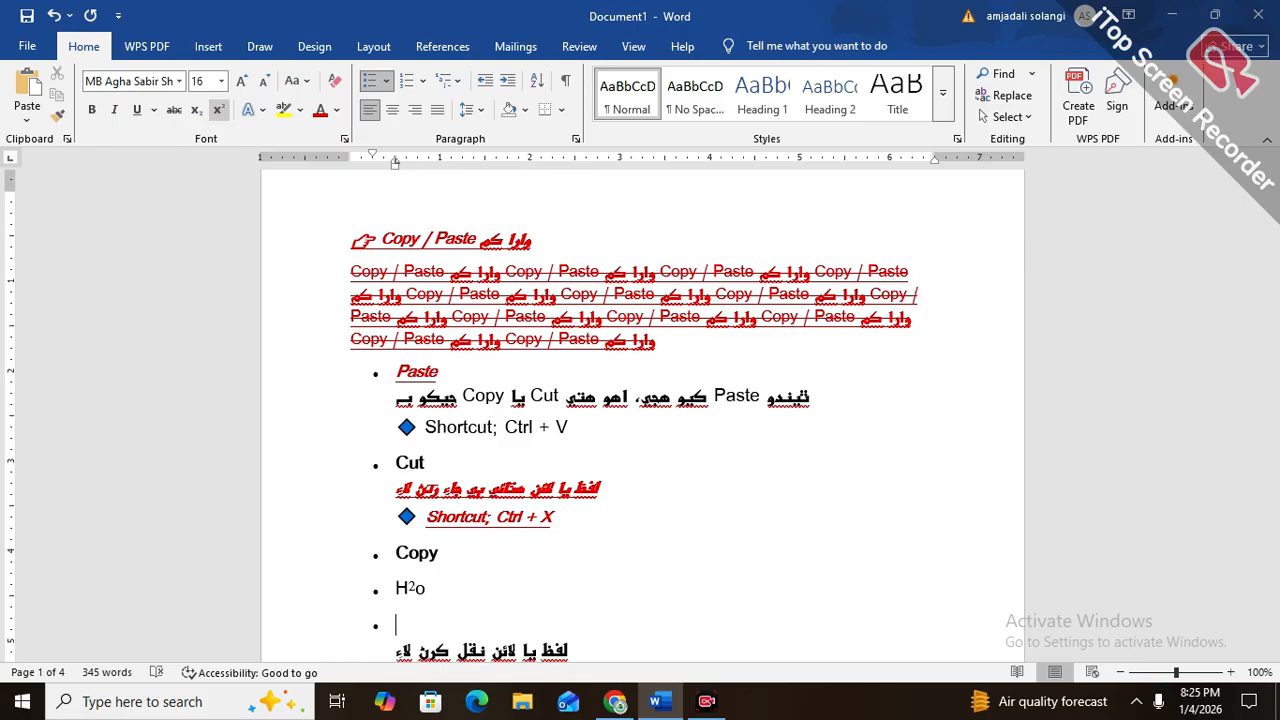
pyautogui.write('h')
pyautogui.press('BackSpace')
pyautogui.write('H')
pyautogui.click(200, 112)
pyautogui.write('2')
pyautogui.click(200, 112)
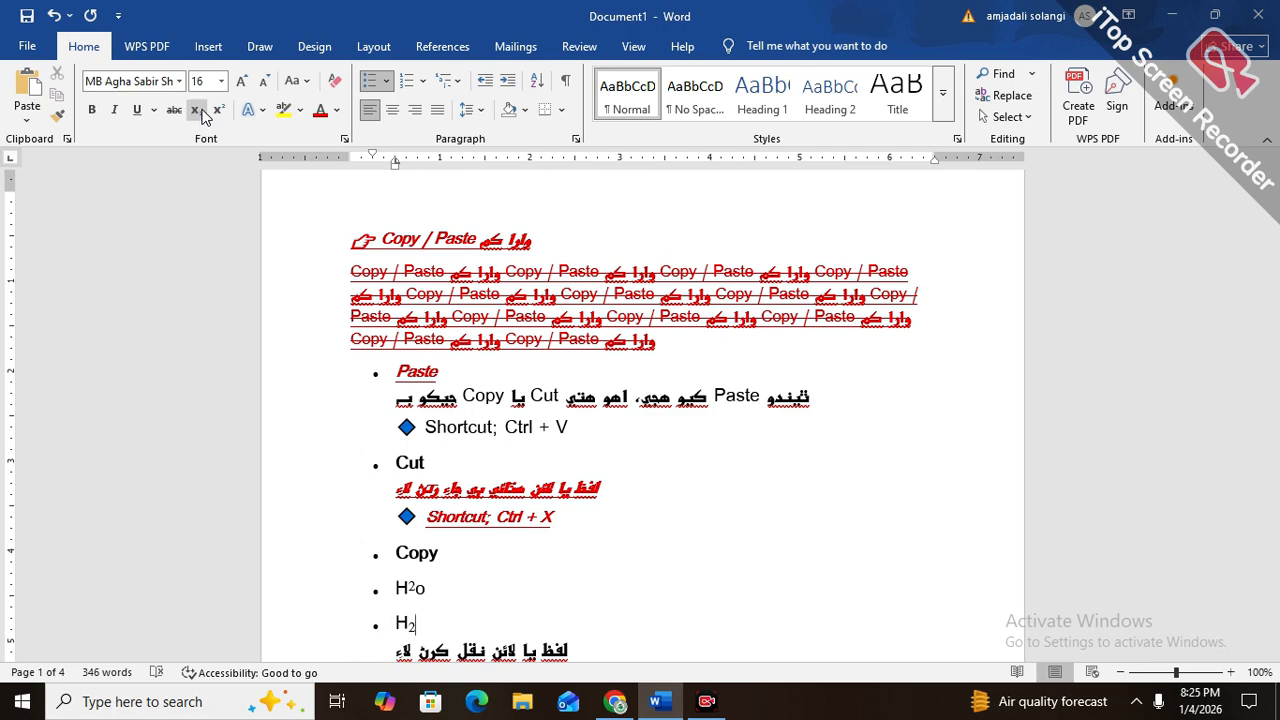
pyautogui.write('o')
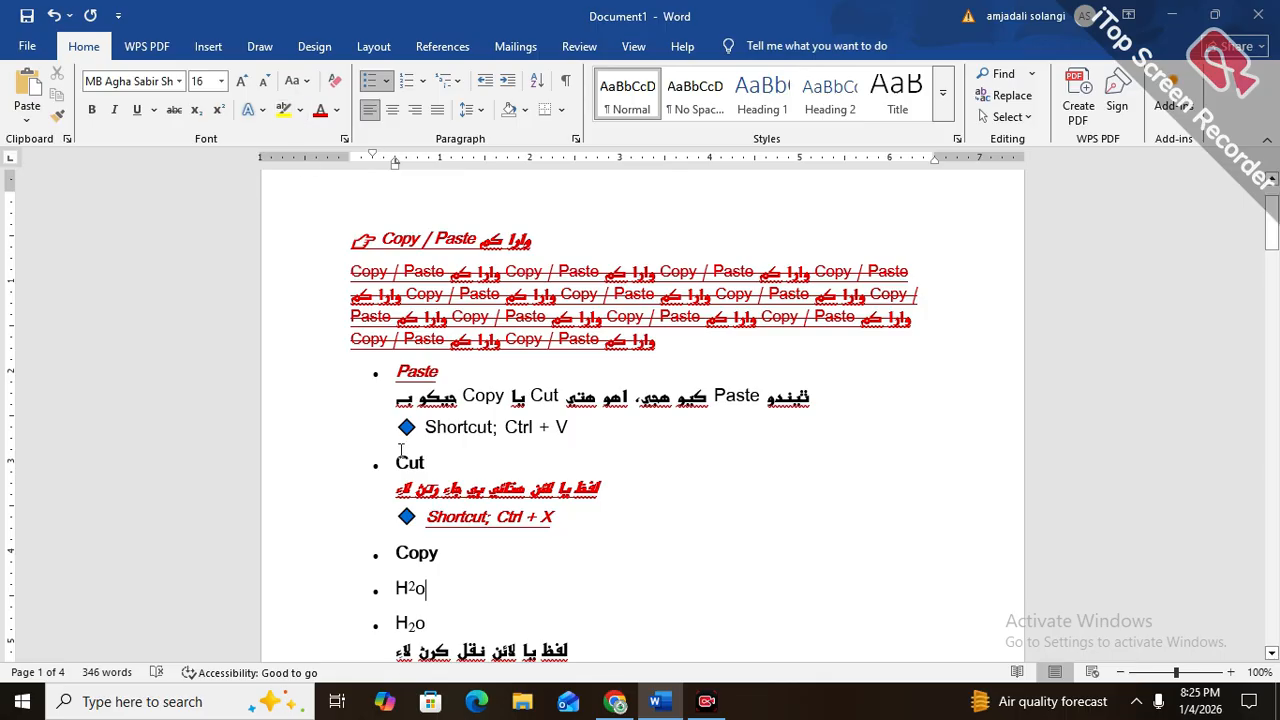
# Apply the blue text effect with reflection to the Copy / Paste heading and the paragraph below it
pyautogui.moveTo(345, 240); pyautogui.dragTo(345, 345)
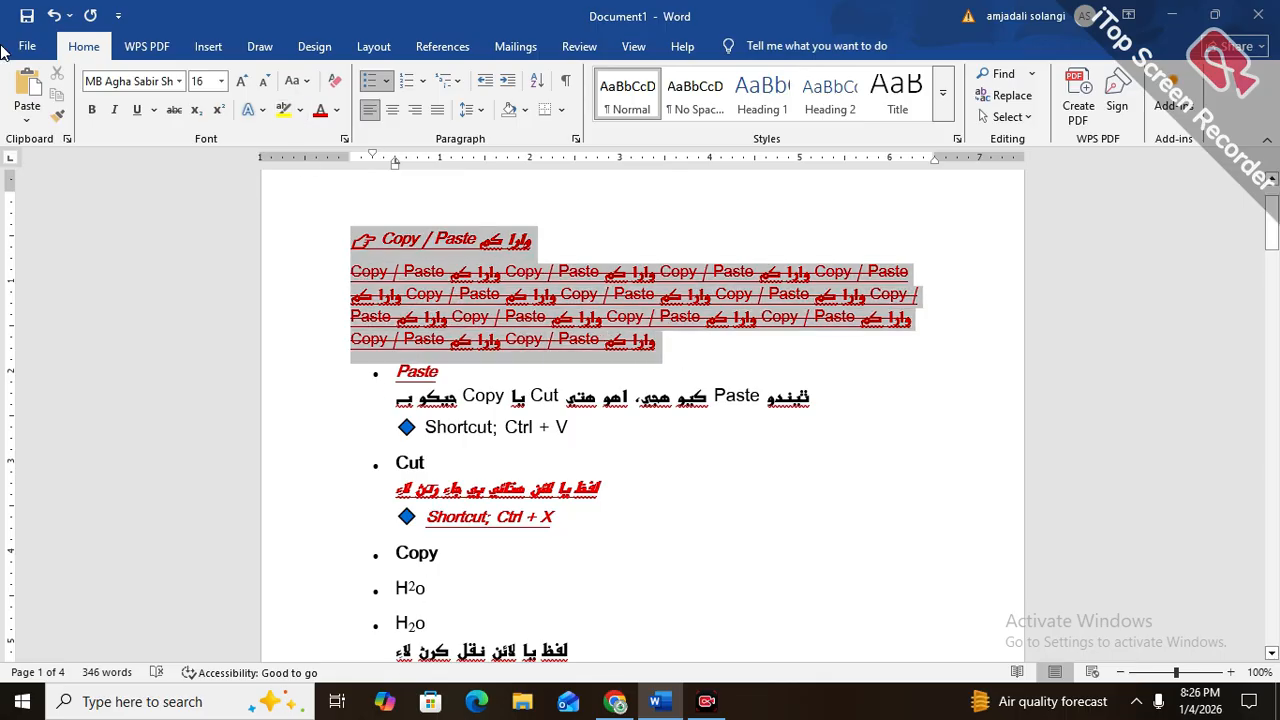
pyautogui.click(261, 110)
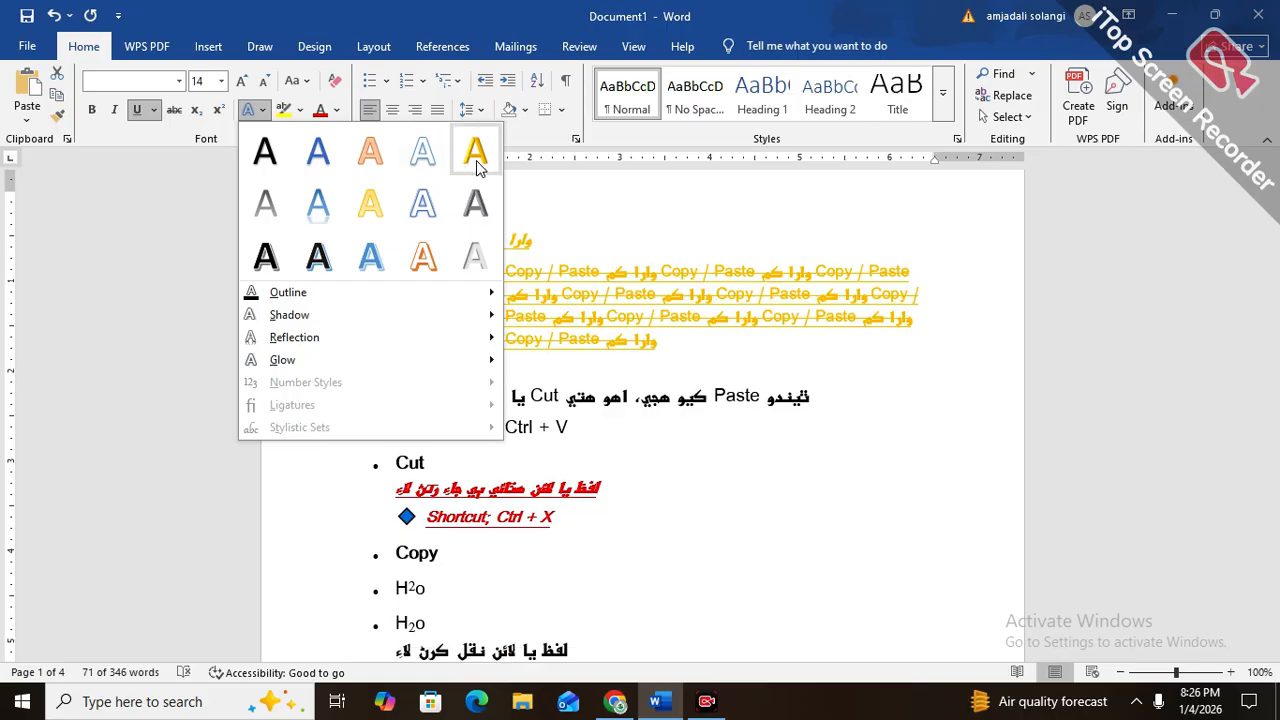
pyautogui.click(477, 244)
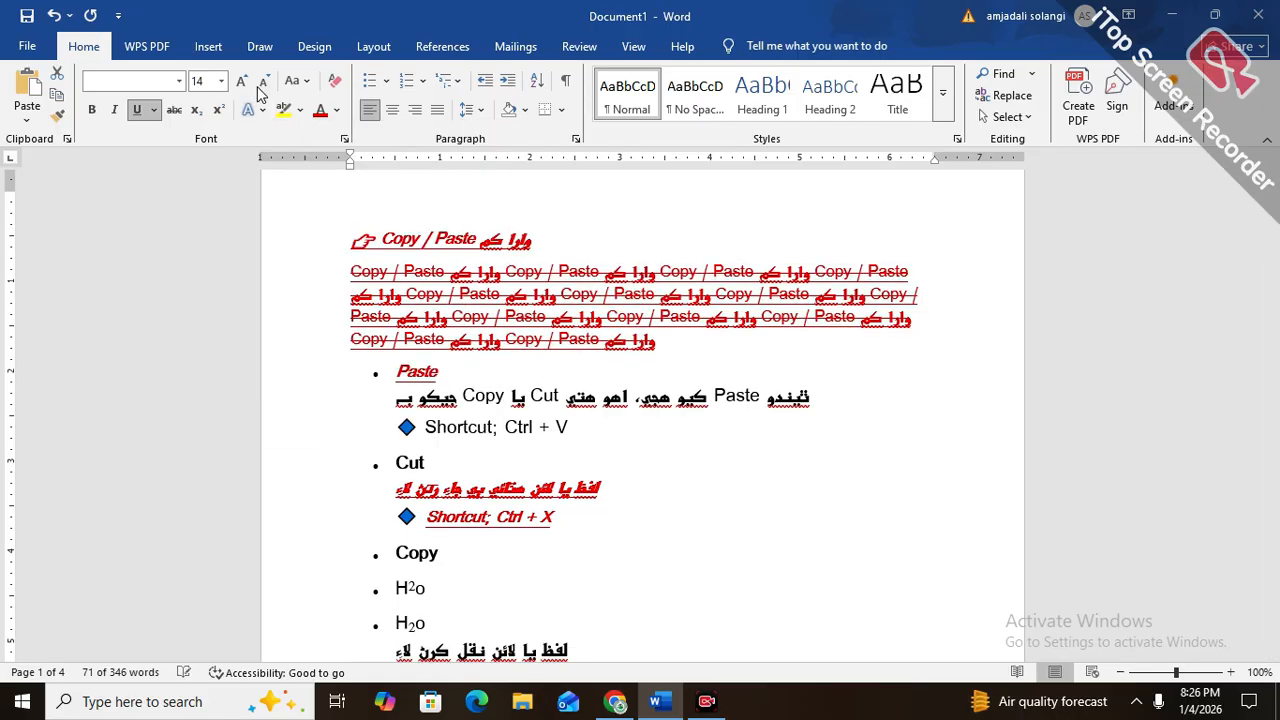
pyautogui.click(262, 112)
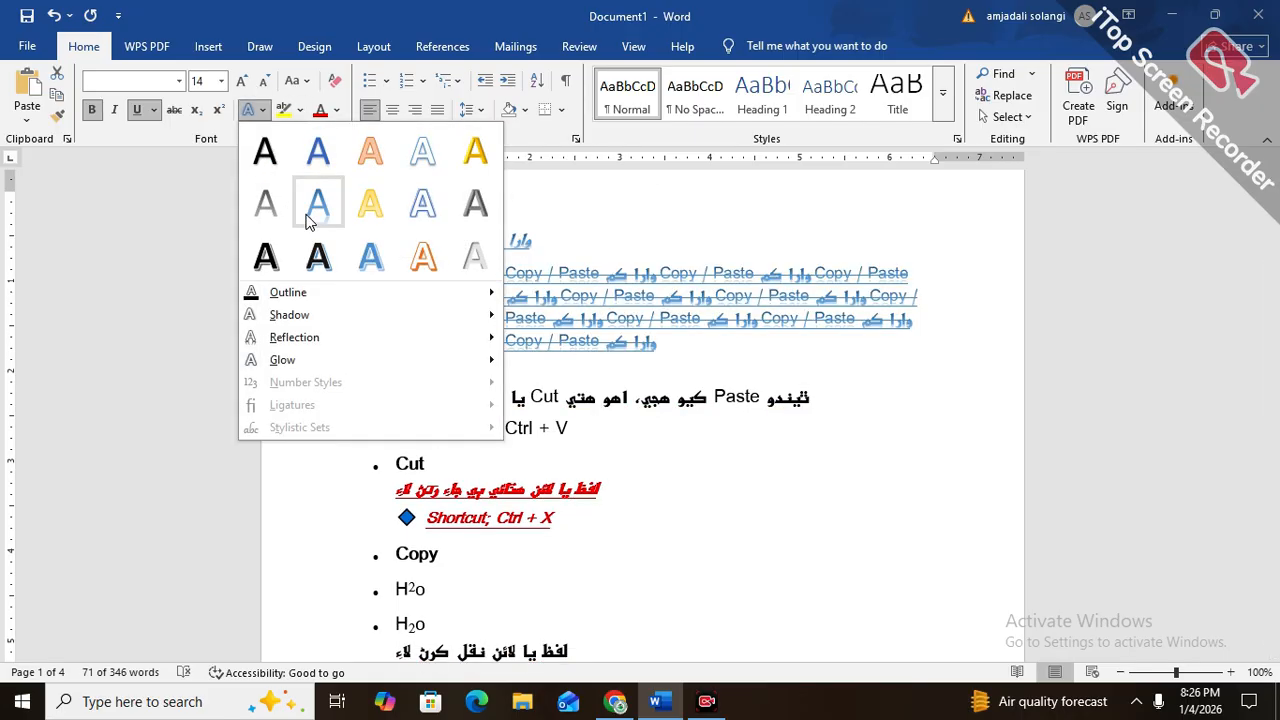
pyautogui.click(318, 204)
pyautogui.click(263, 112)
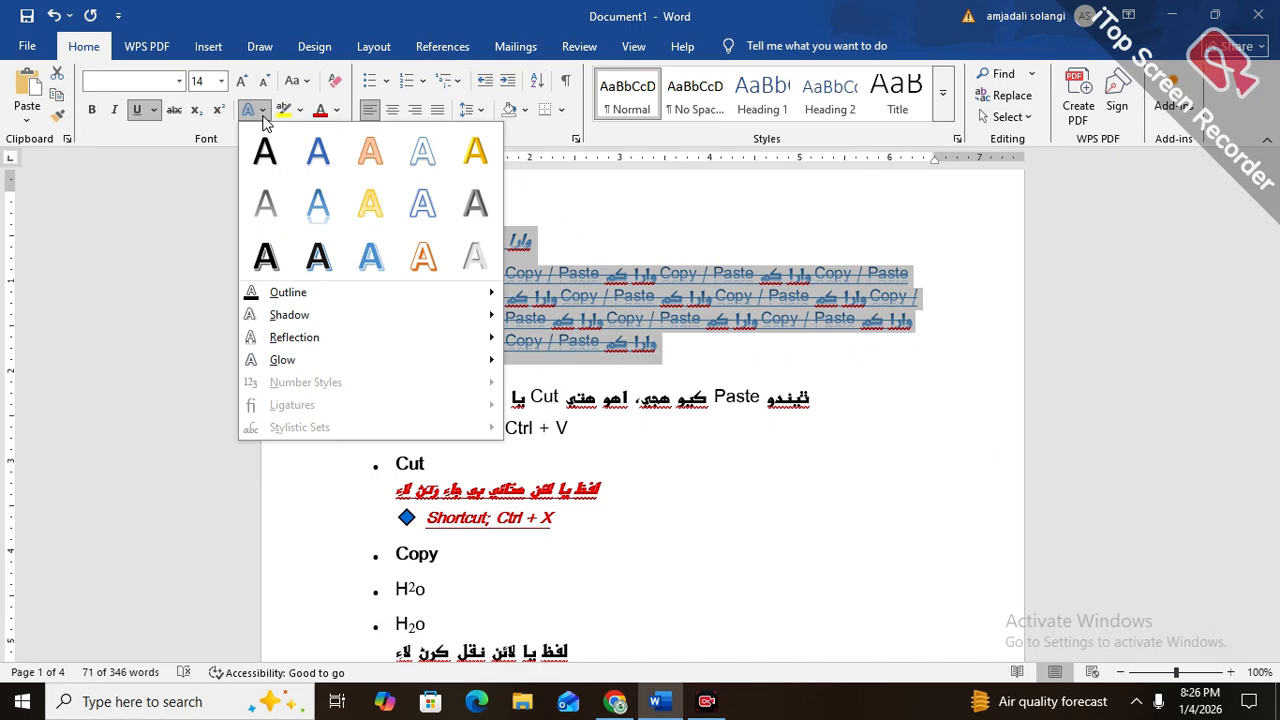
pyautogui.click(263, 114)
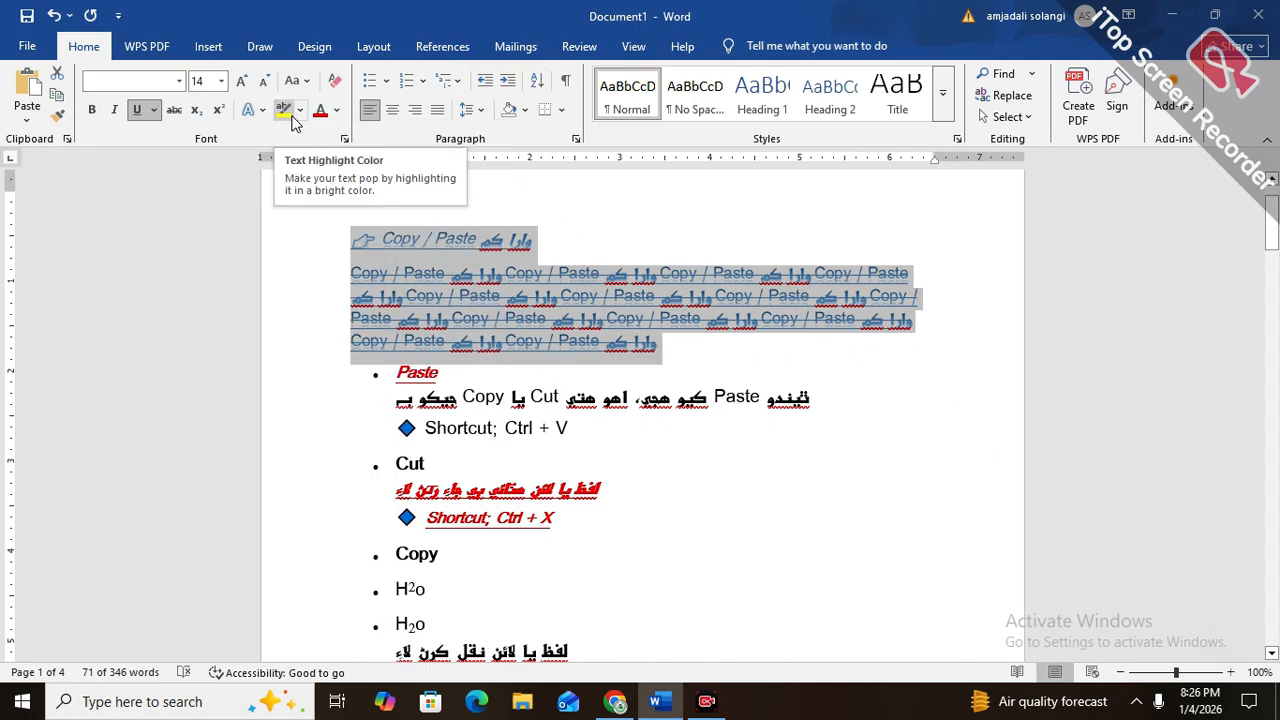
# Highlight the first line of the paragraph below the Copy / Paste heading in yellow
pyautogui.click(378, 276)
pyautogui.moveTo(350, 276); pyautogui.dragTo(912, 276)
pyautogui.click(283, 112)
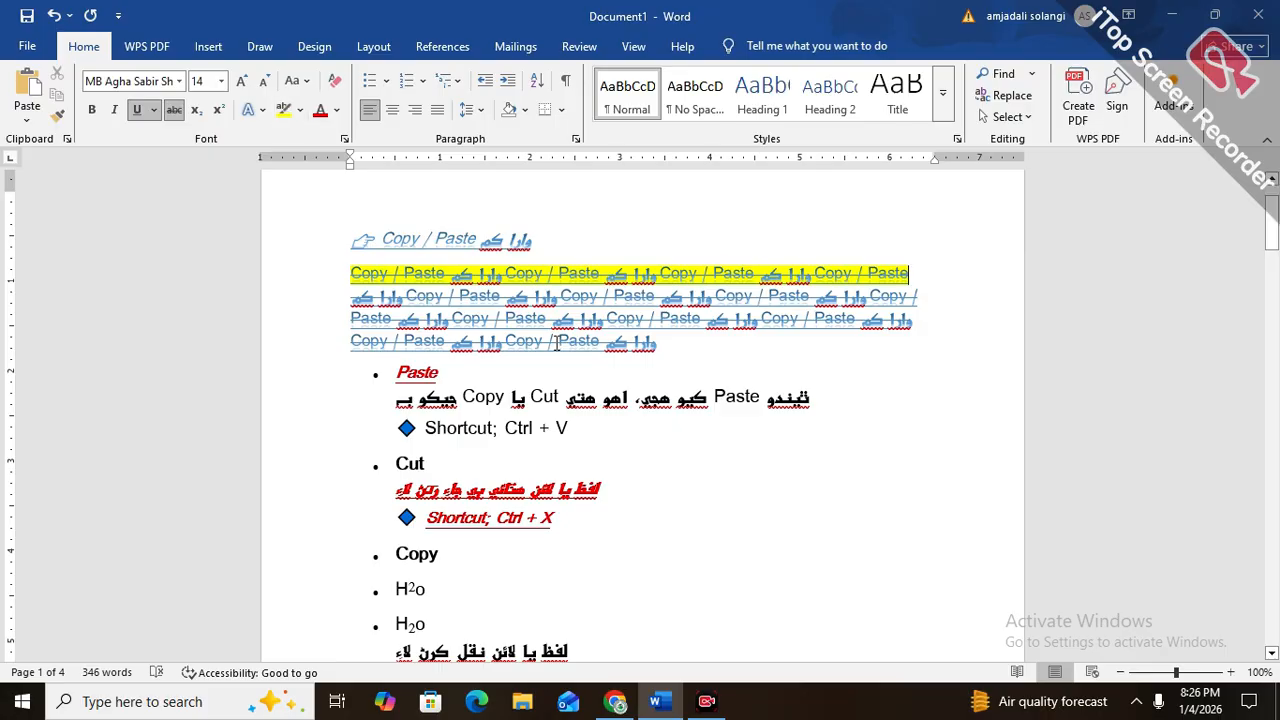
# Select the whole paragraph below the heading and cycle its case through uppercase, lowercase and capitalized words twice
pyautogui.moveTo(660, 357); pyautogui.dragTo(308, 287)
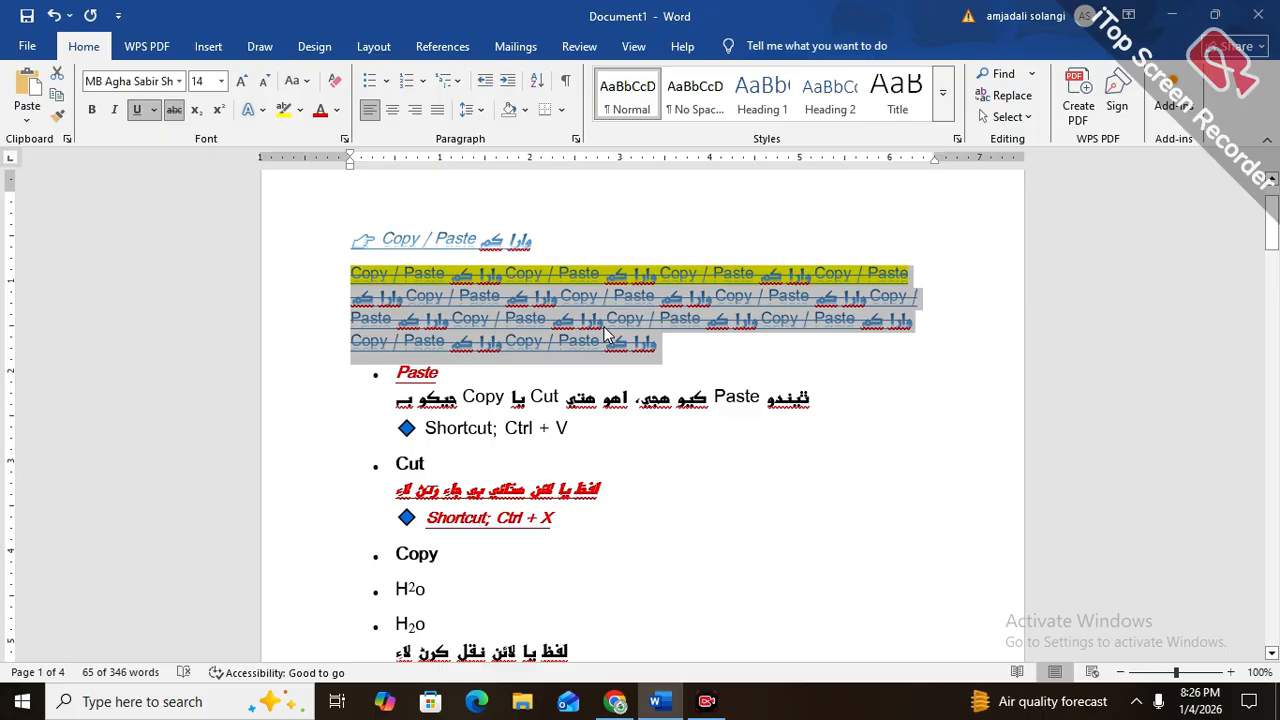
pyautogui.hotkey('shift', 'F3')
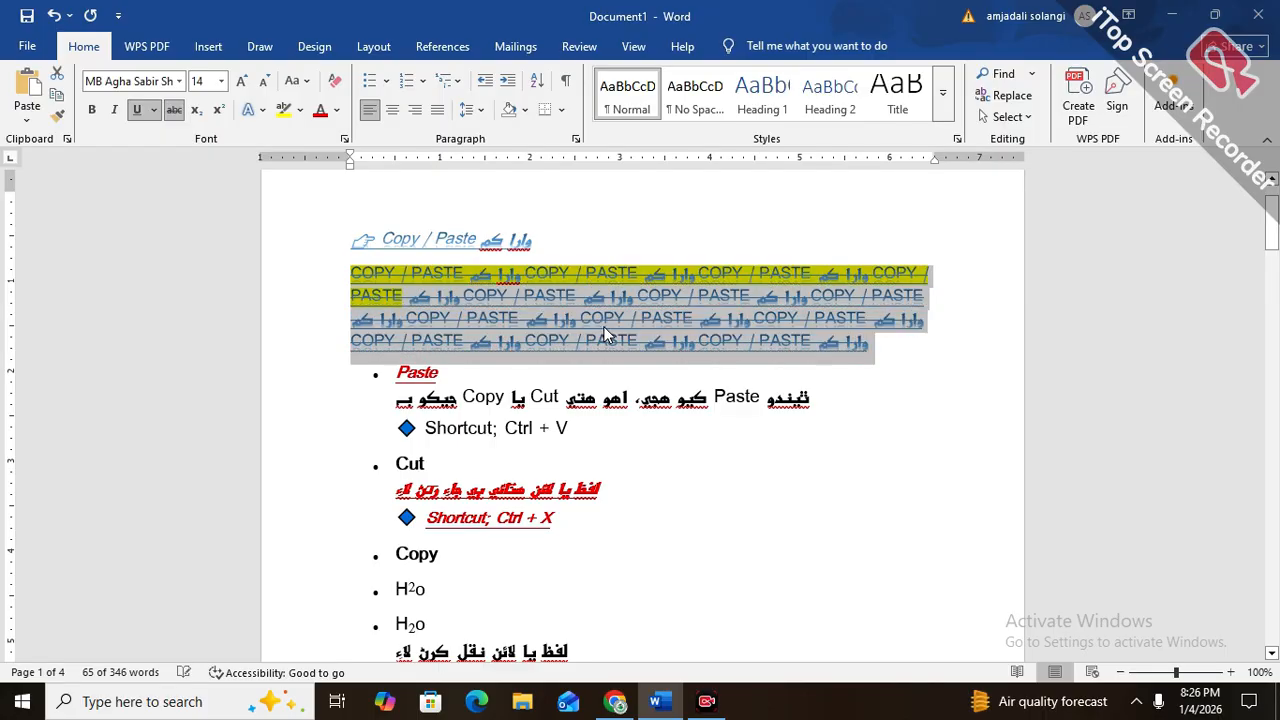
pyautogui.hotkey('shift', 'F3')
pyautogui.hotkey('shift', 'F3')
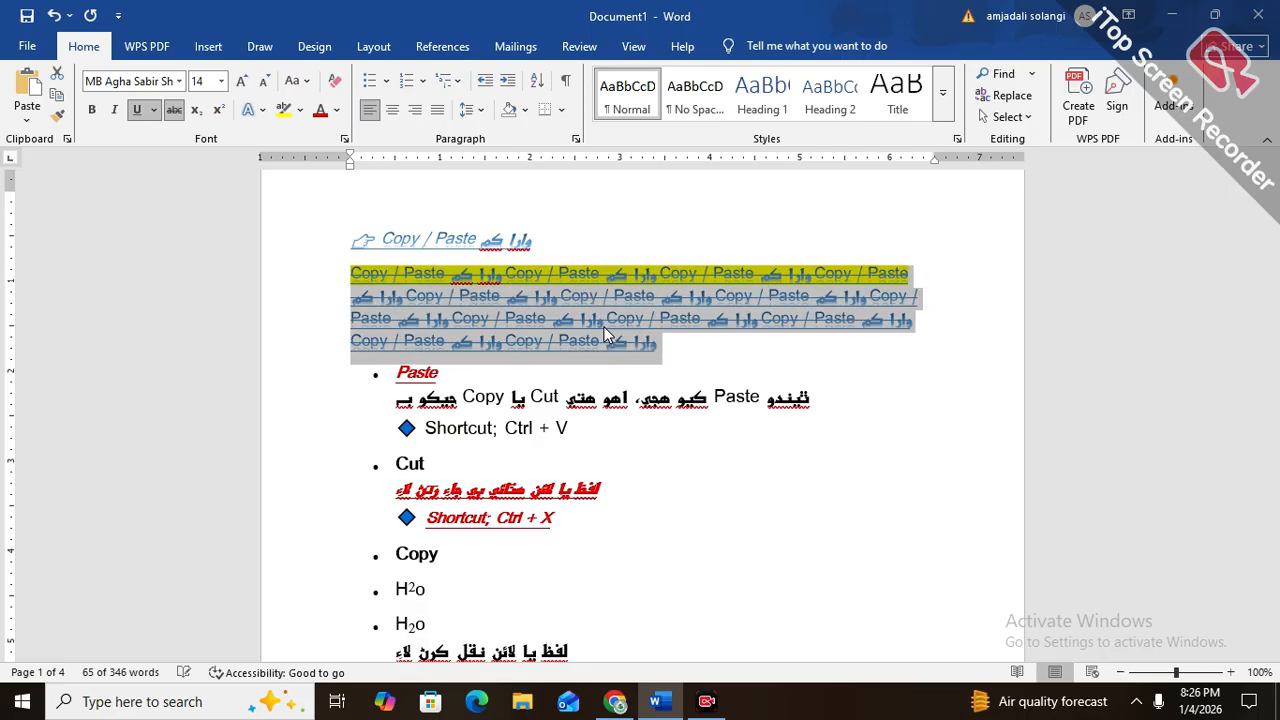
pyautogui.hotkey('shift', 'F3')
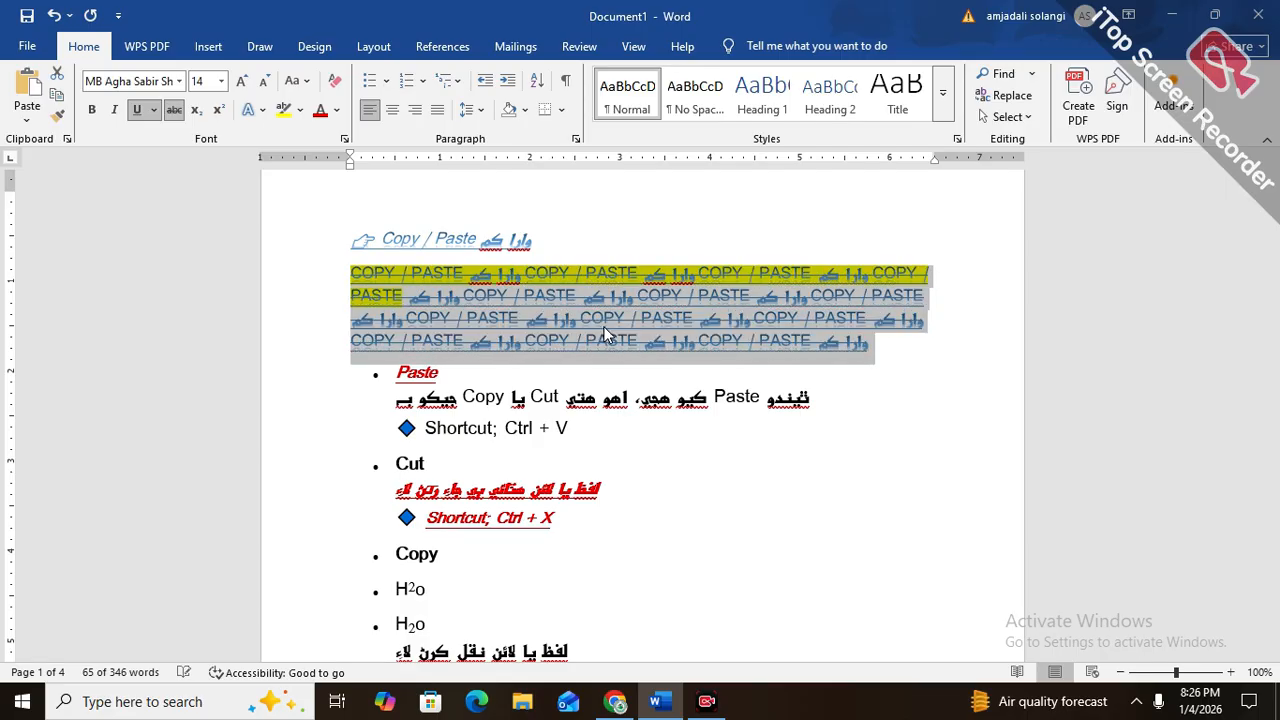
pyautogui.hotkey('shift', 'F3')
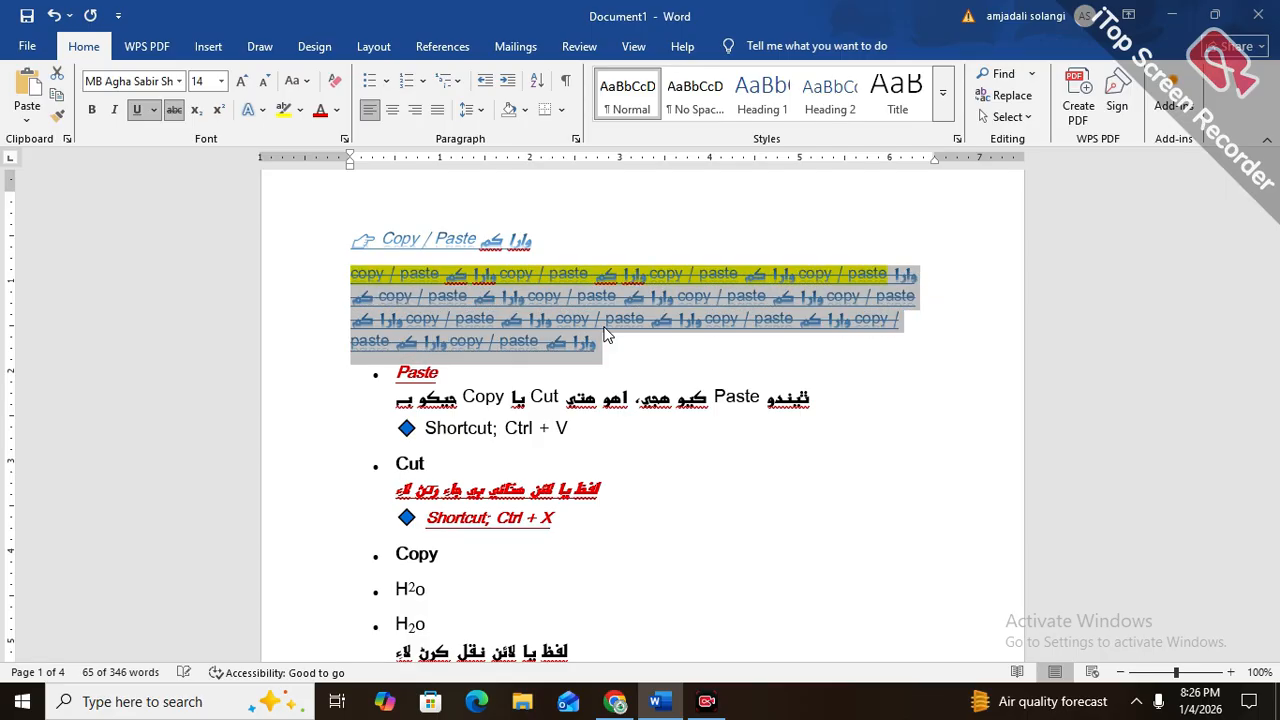
pyautogui.hotkey('shift', 'F3')
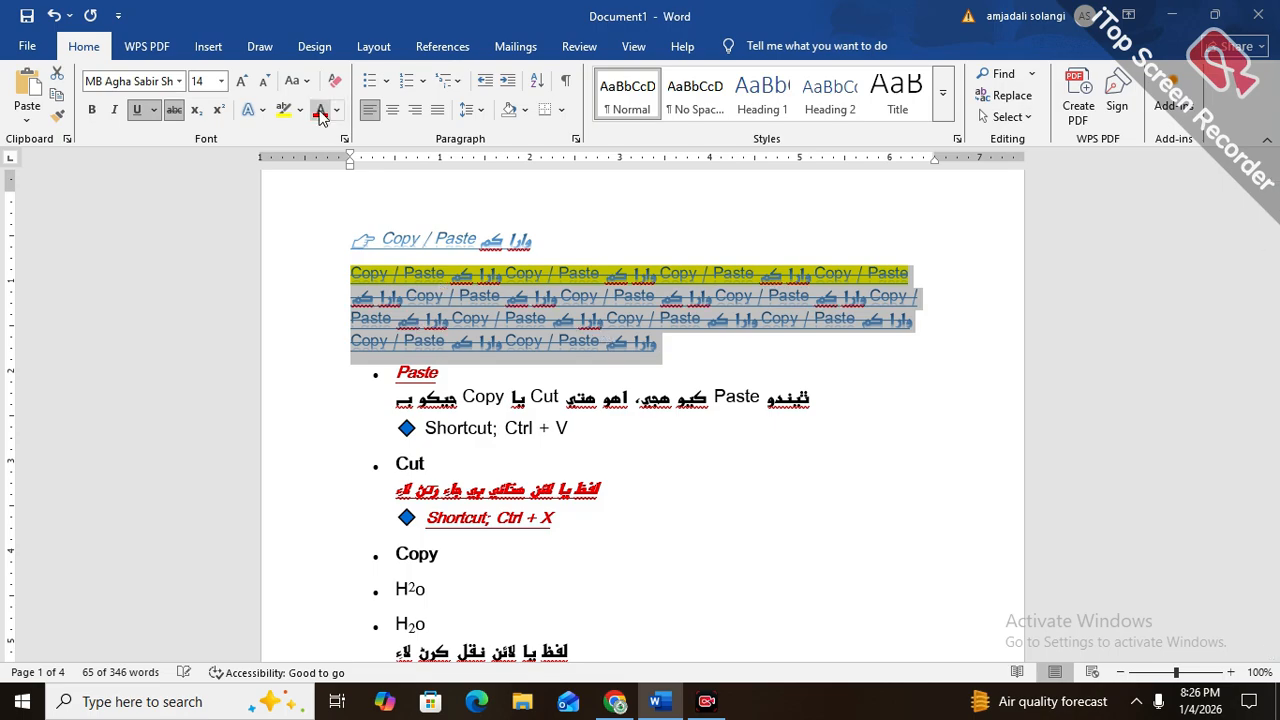
# Apply Sentence case, lowercase, UPPERCASE and Capitalize Each Word in turn to the selected paragraph
pyautogui.click(297, 89)
pyautogui.click(315, 101)
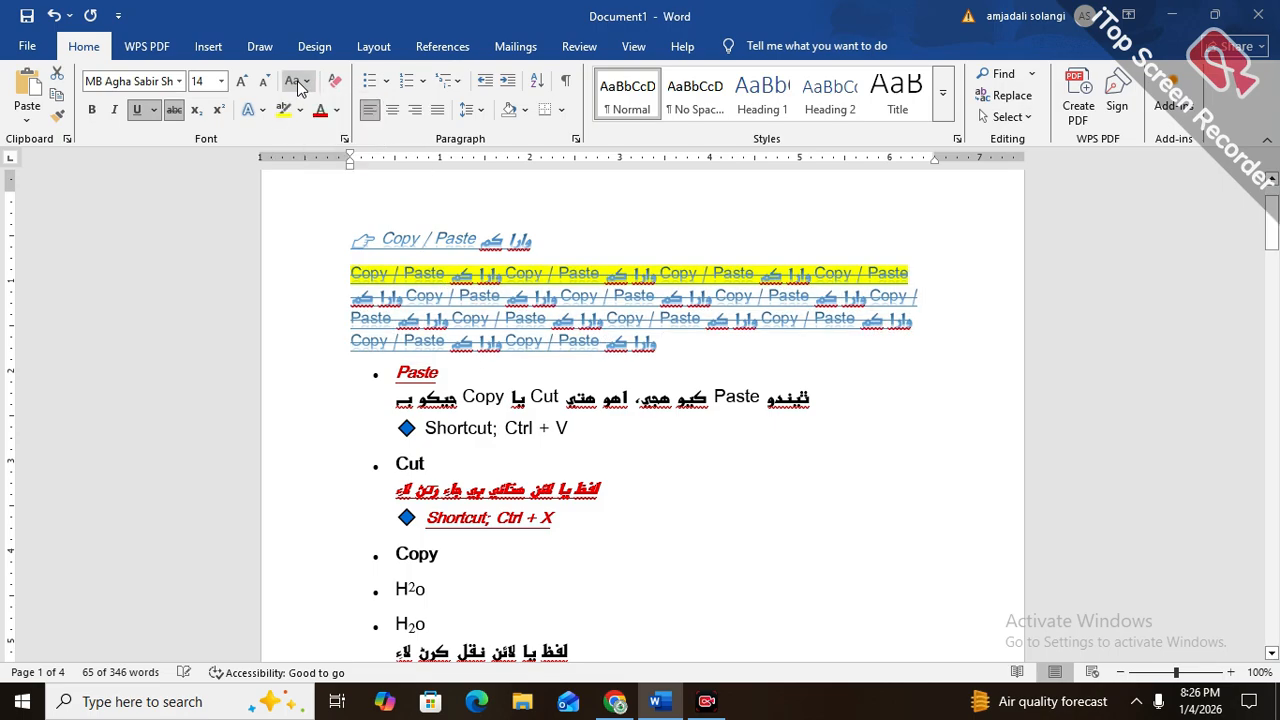
pyautogui.click(297, 89)
pyautogui.click(312, 126)
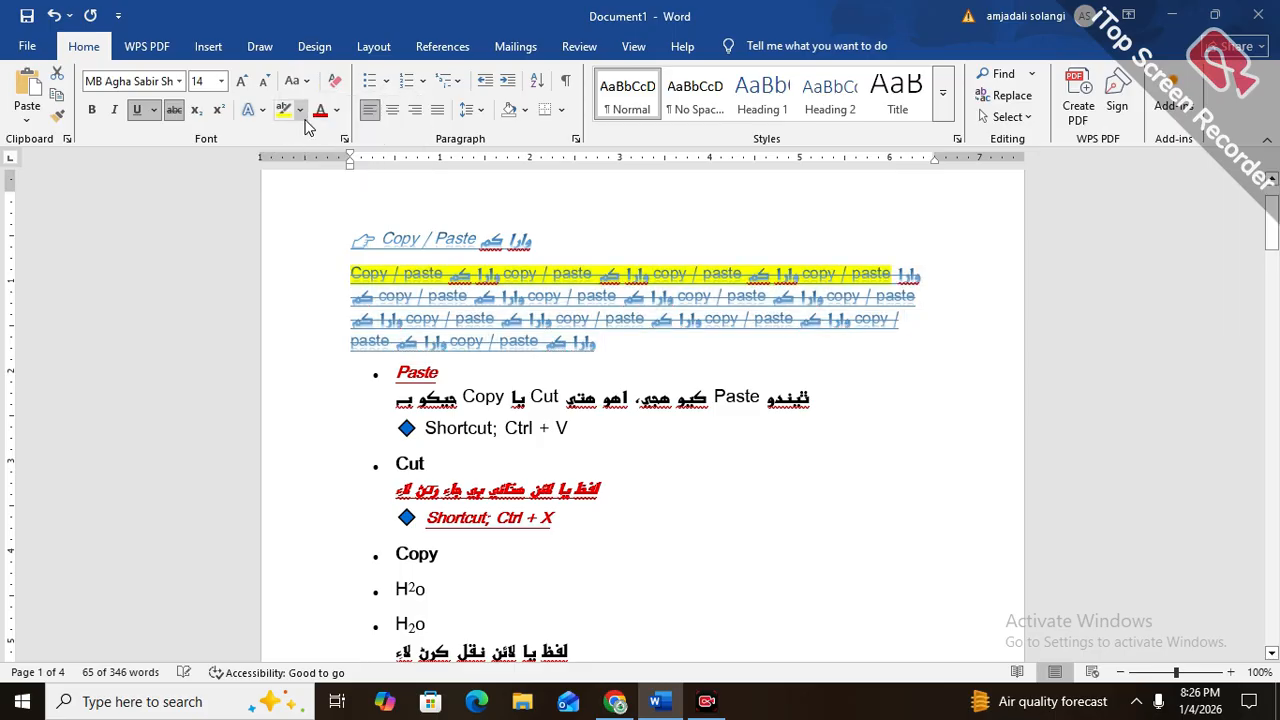
pyautogui.click(297, 89)
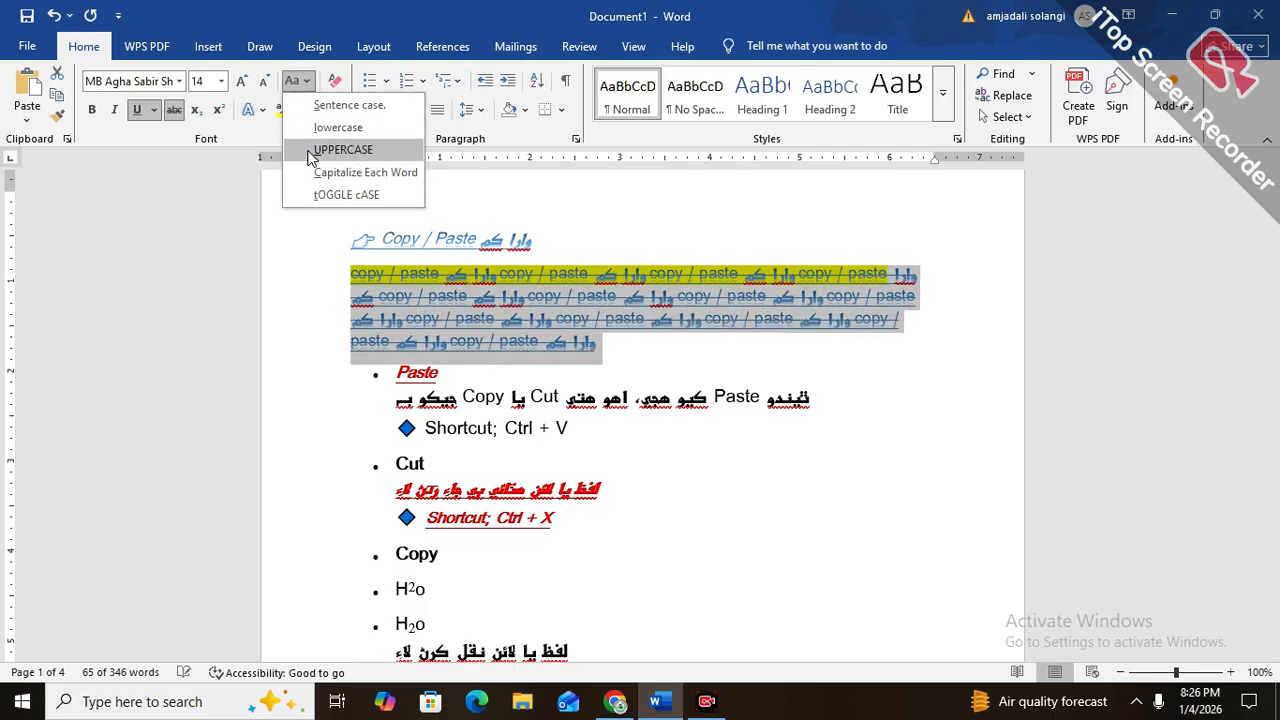
pyautogui.click(309, 152)
pyautogui.click(296, 80)
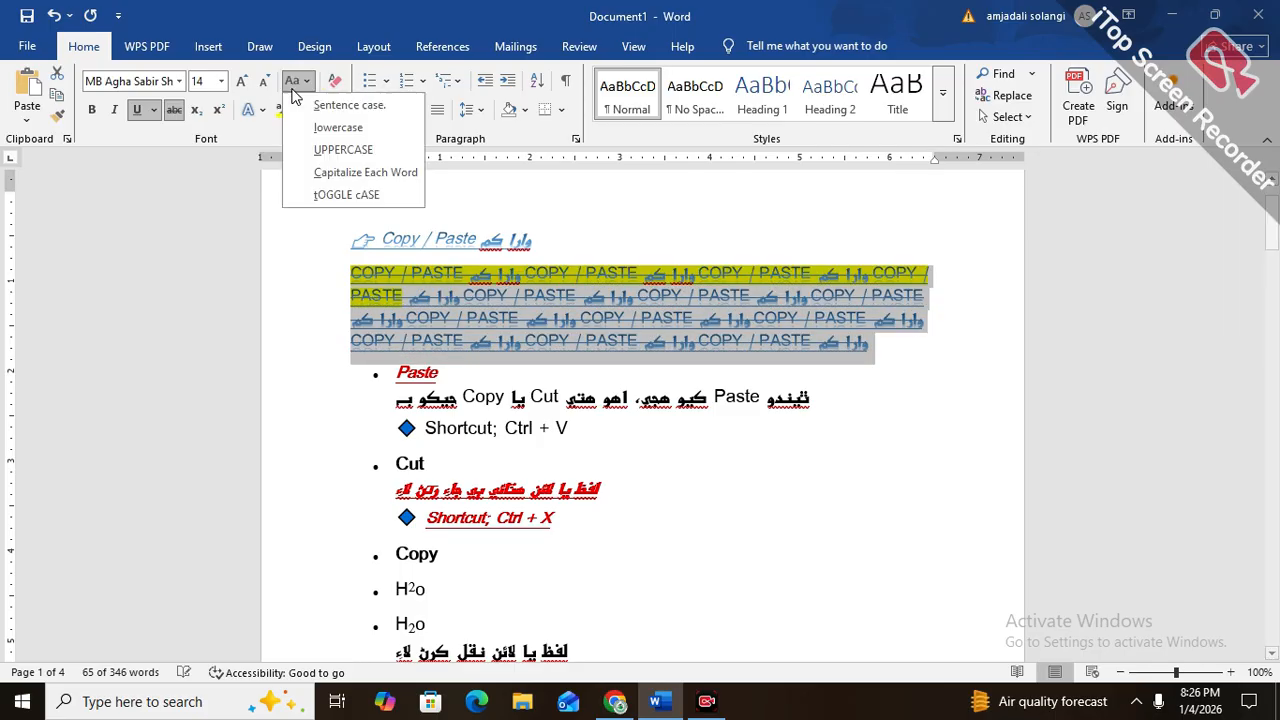
pyautogui.click(309, 175)
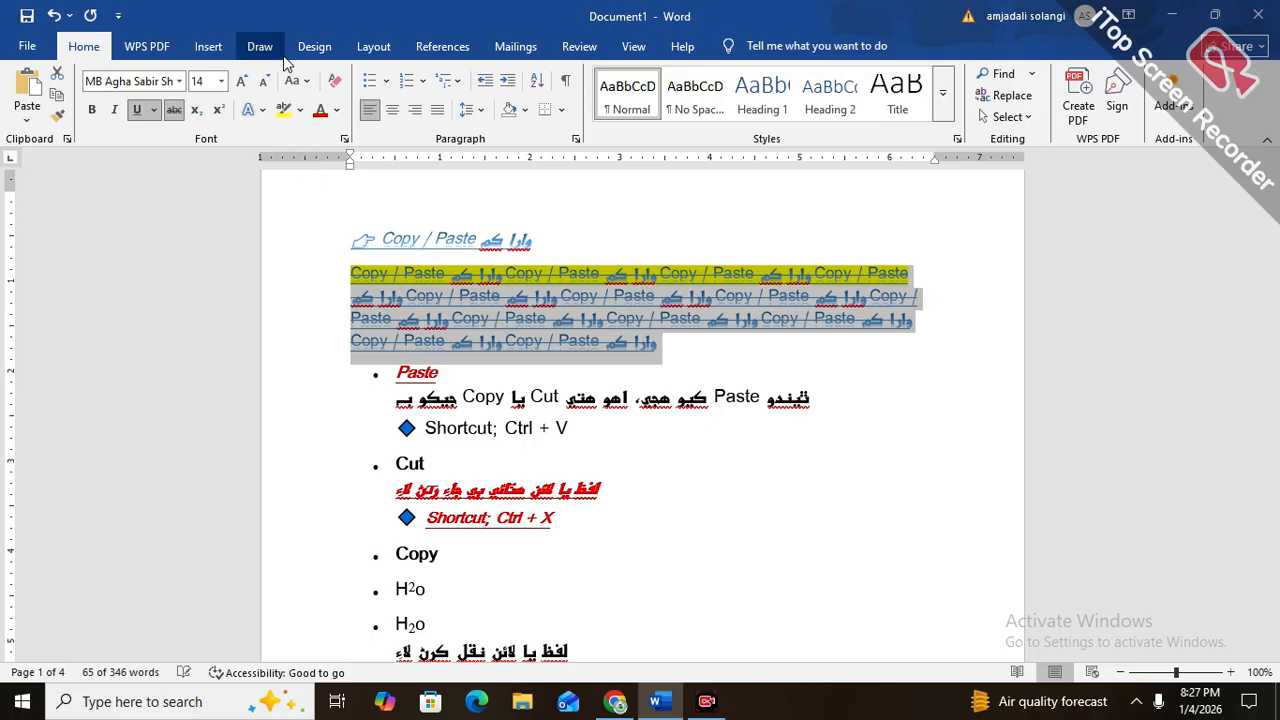
# Apply tOGGLE cASE to the selected paragraph and clear all of its formatting
pyautogui.click(292, 81)
pyautogui.click(310, 200)
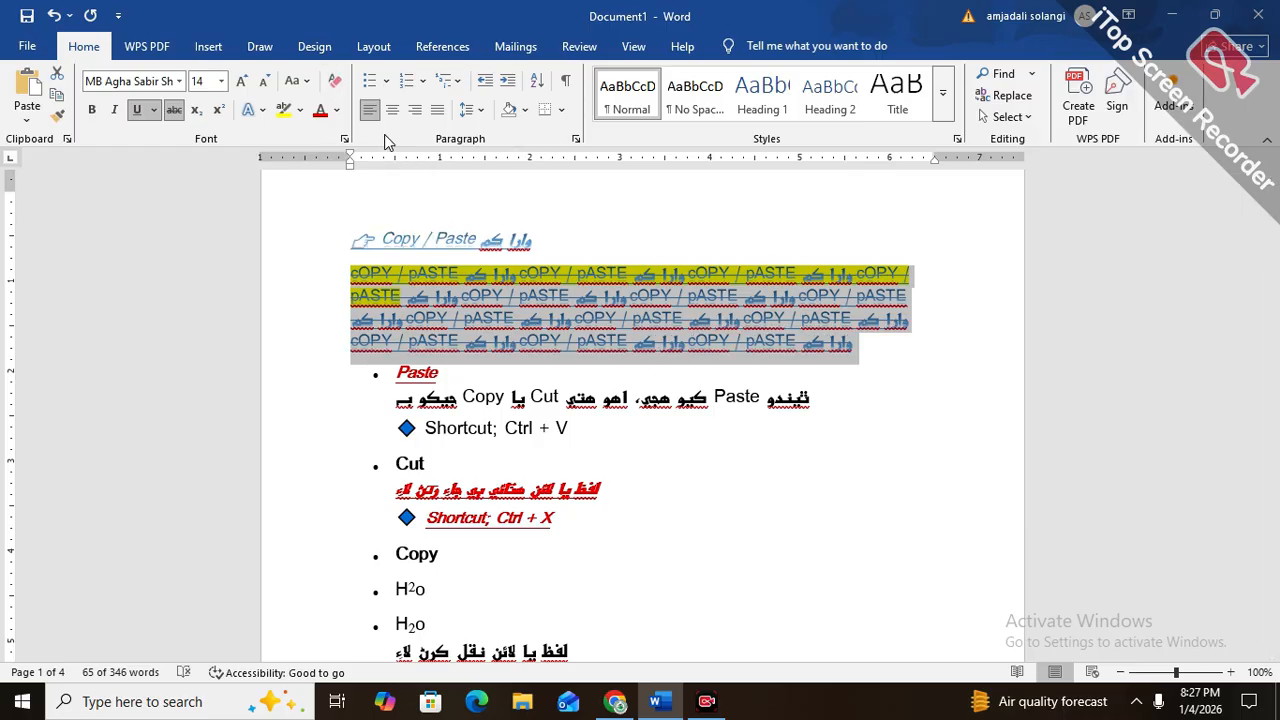
pyautogui.click(333, 82)
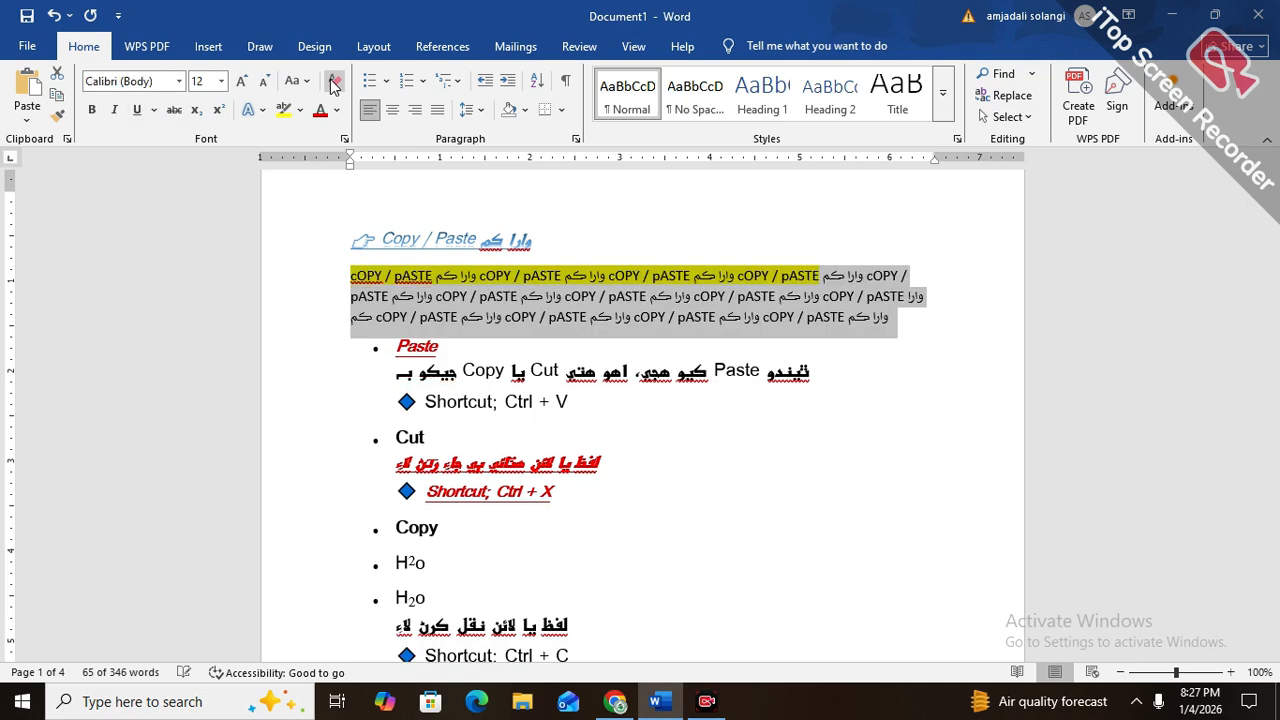